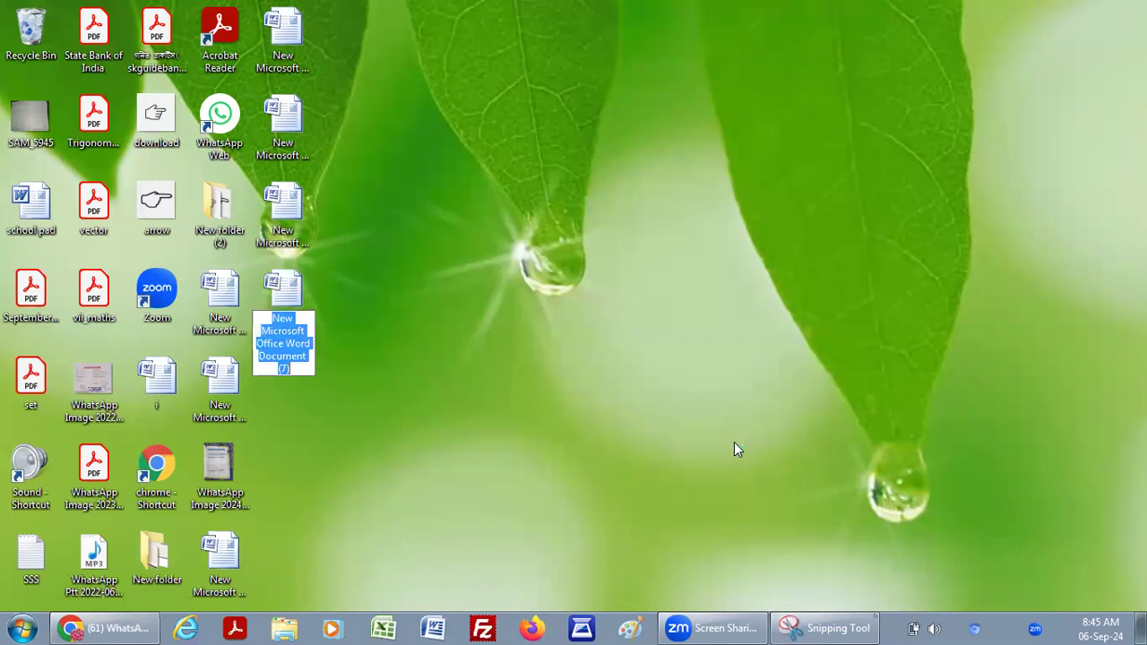
Open the file New Microsoft Office Word Document (7) from the desktop
click(295, 309)
double_click(297, 311)
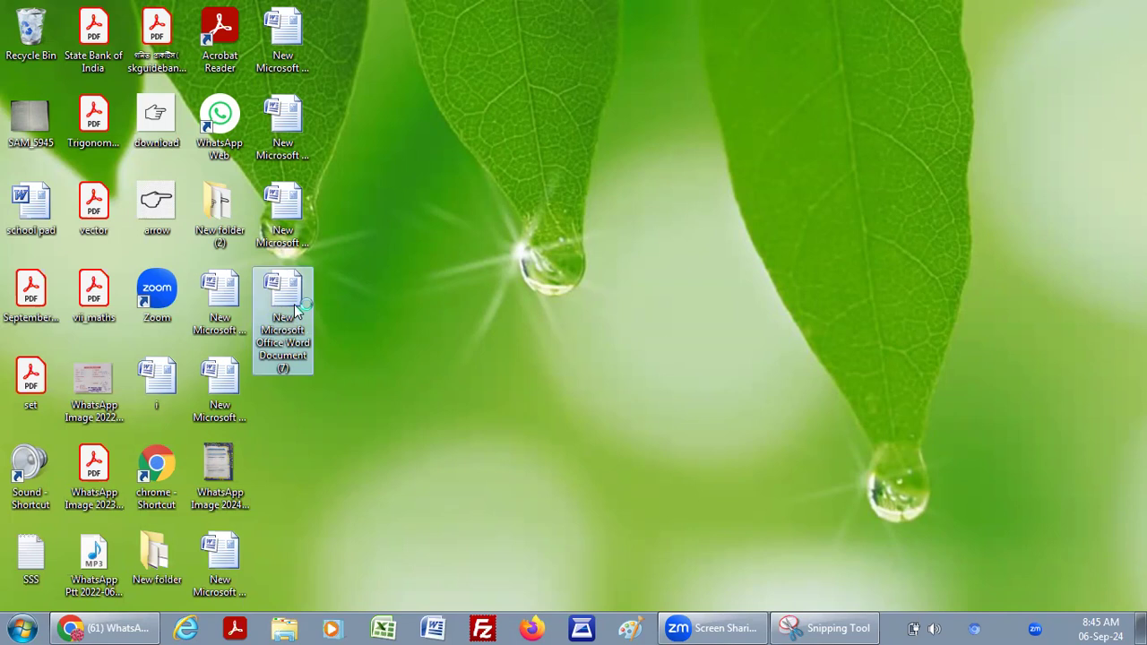
right_click(473, 184)
click(508, 231)
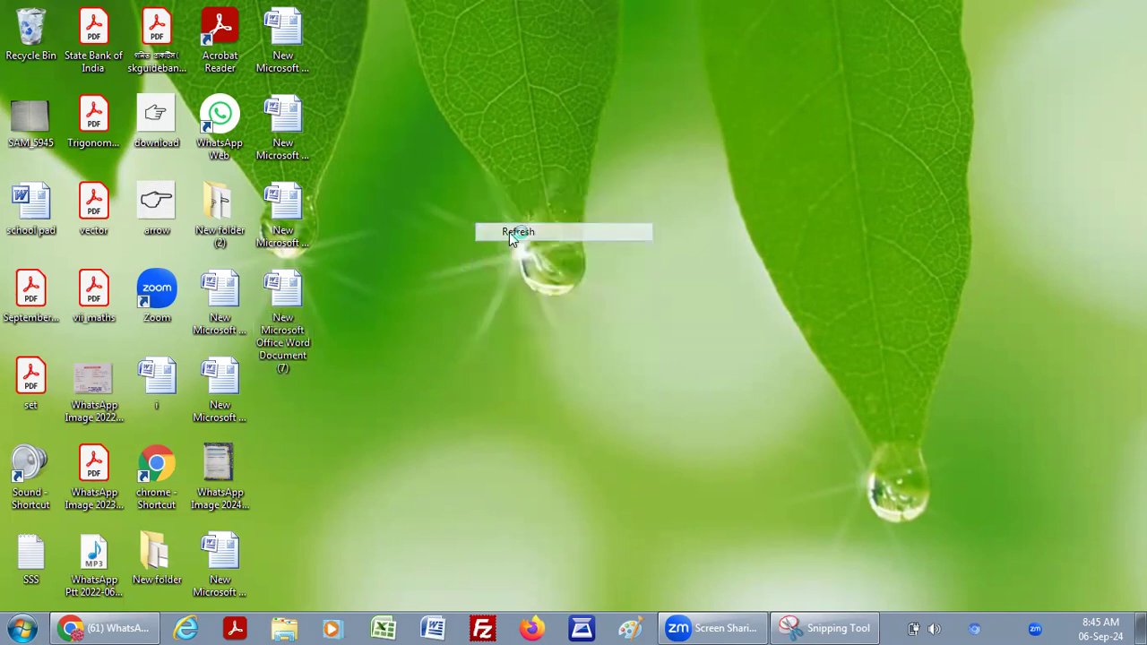
right_click(494, 178)
click(527, 223)
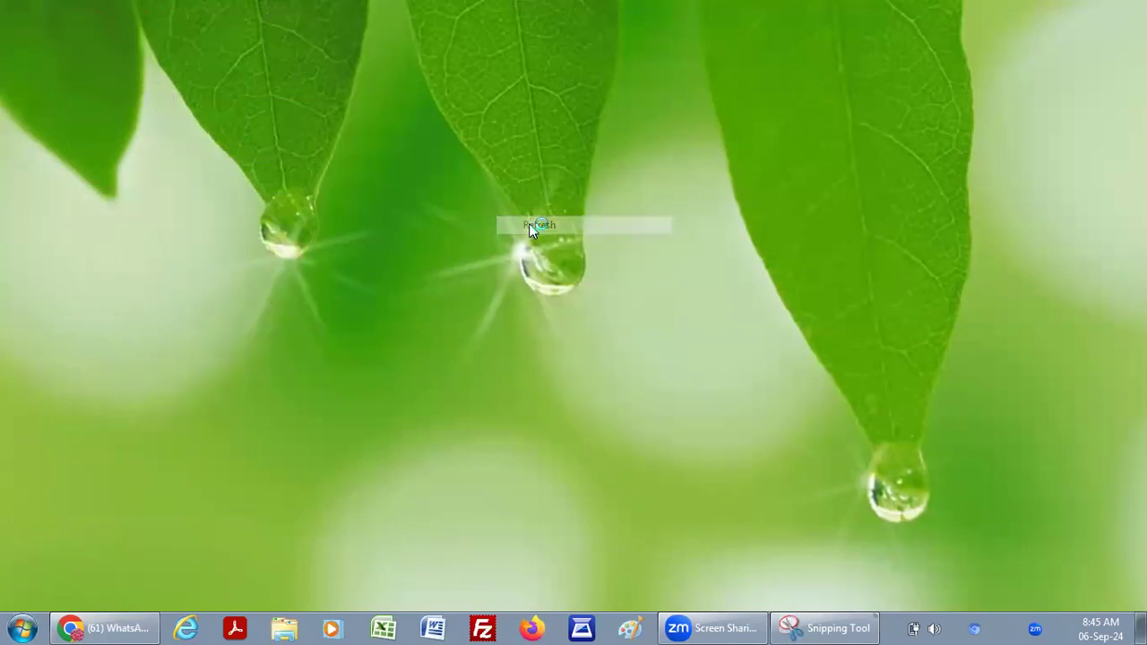
right_click(517, 195)
click(551, 244)
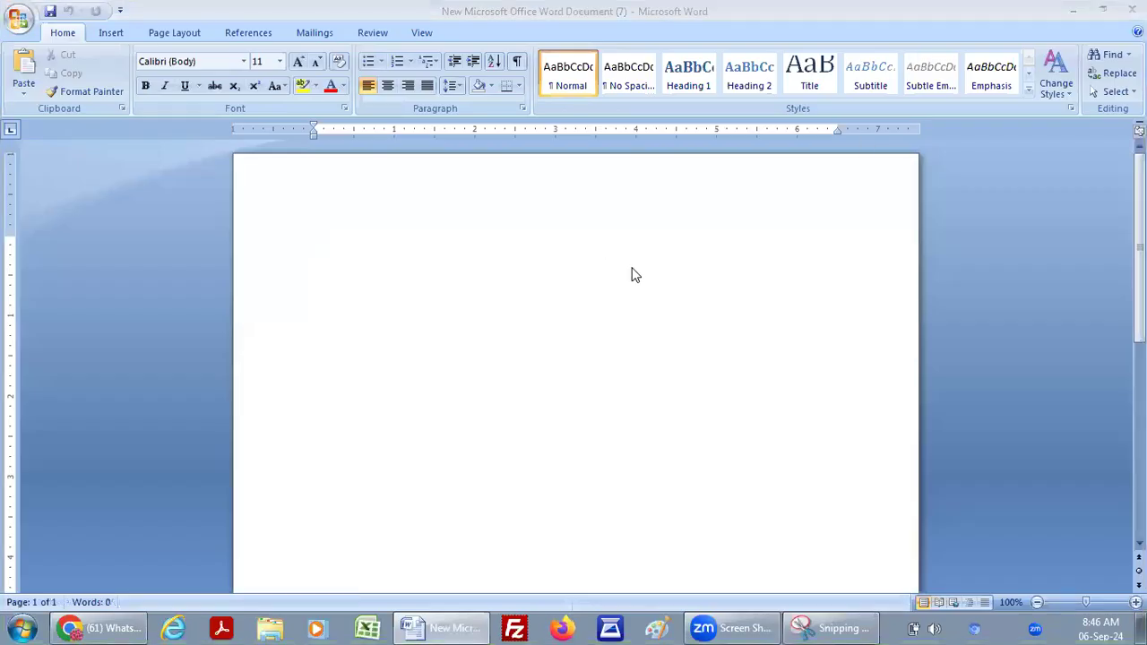
Insert a table with five columns and five rows, and show its layout tools
click(108, 33)
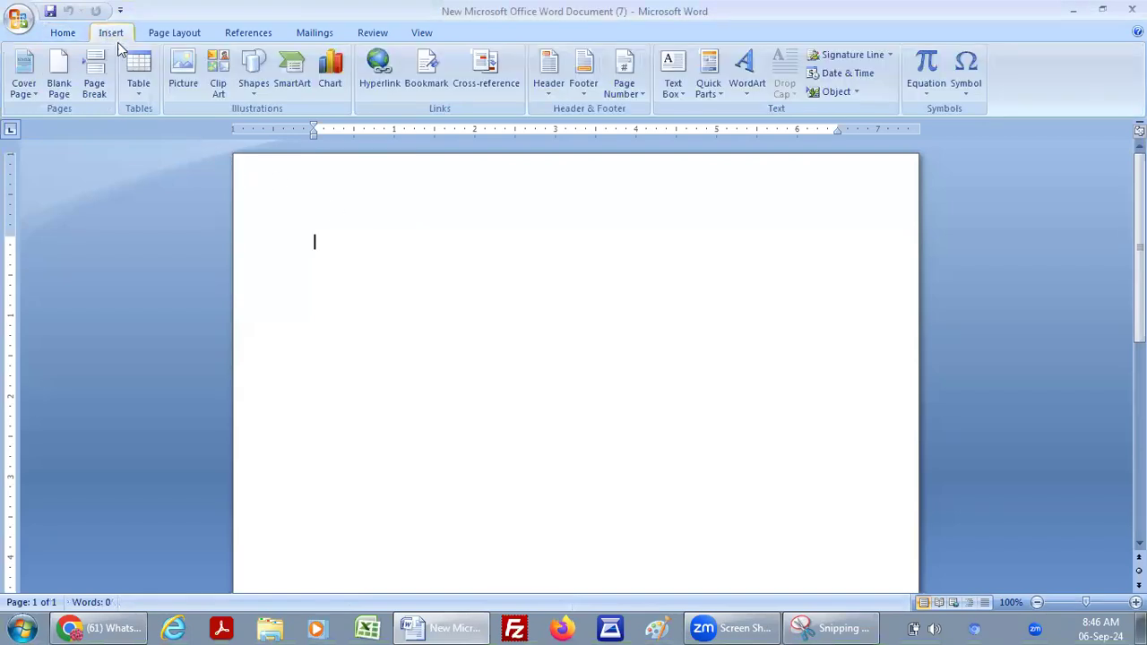
click(139, 76)
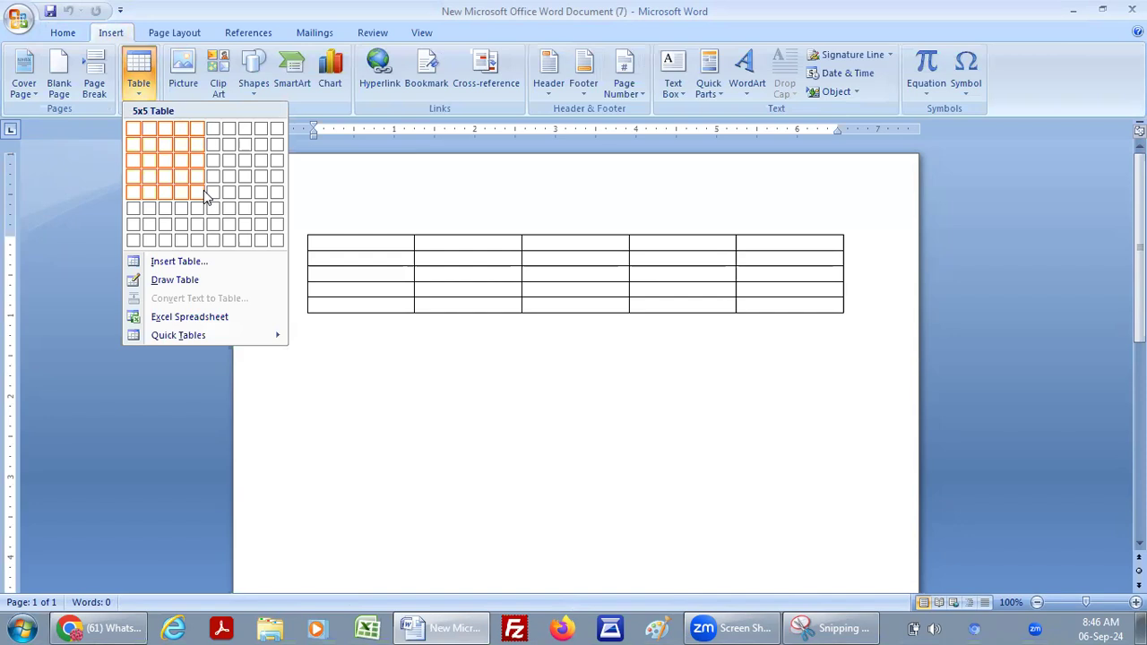
click(204, 192)
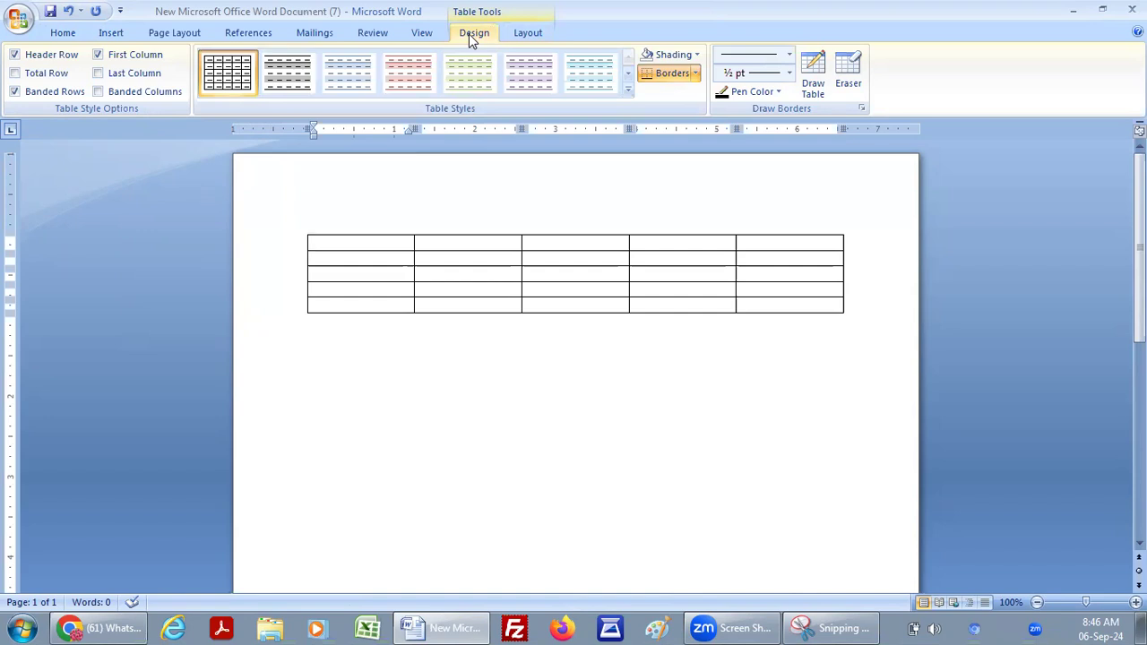
click(527, 34)
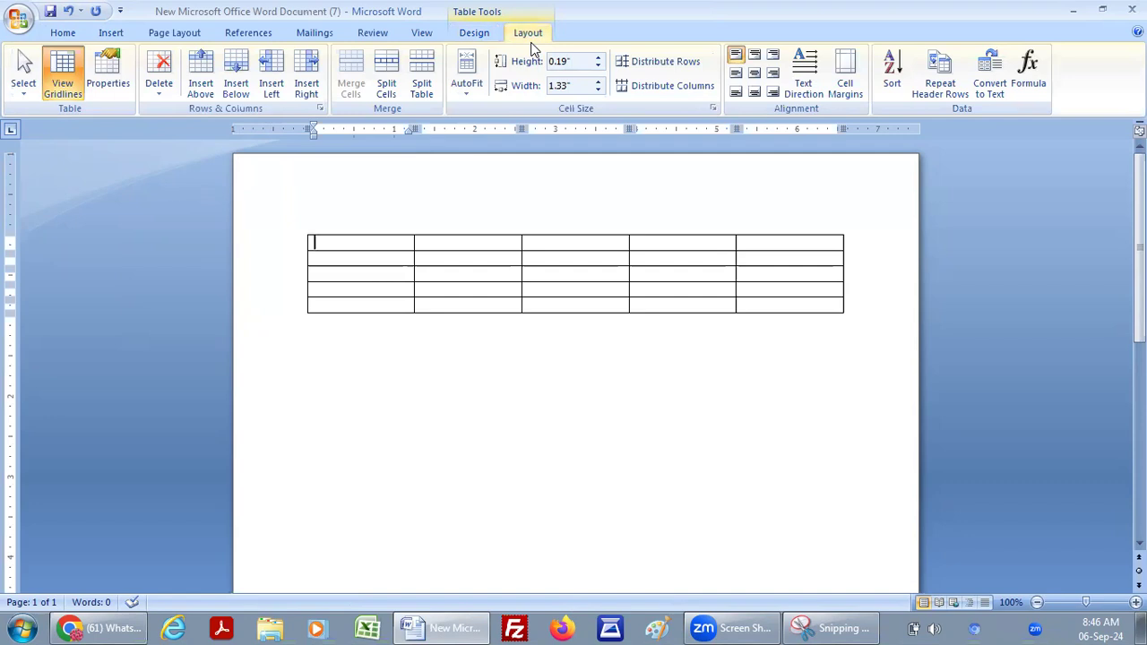
Move the whole table further down the page and place the cursor in the blank area above it
mouse_move(315, 243)
drag(305, 231, 296, 441)
click(371, 245)
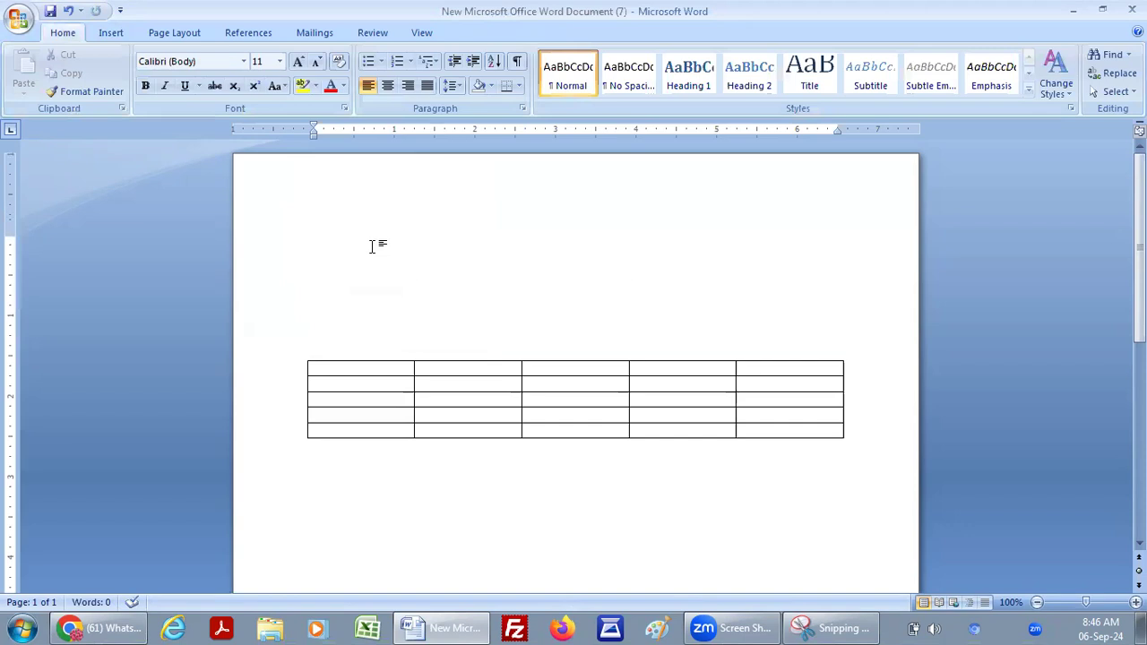
right_click(371, 245)
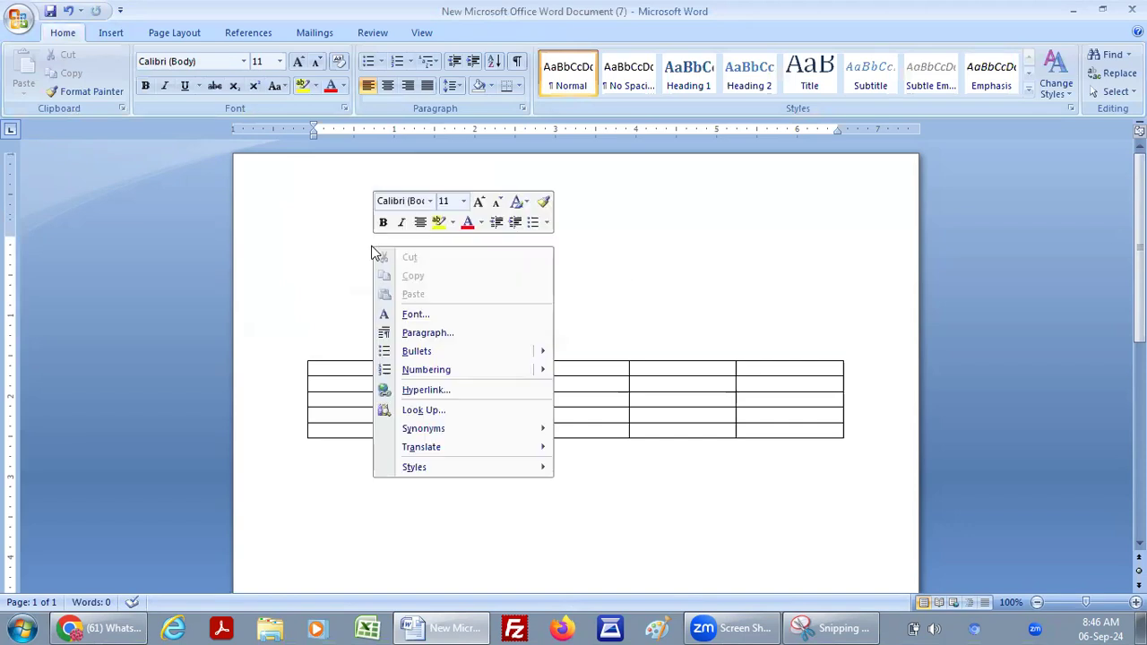
click(339, 263)
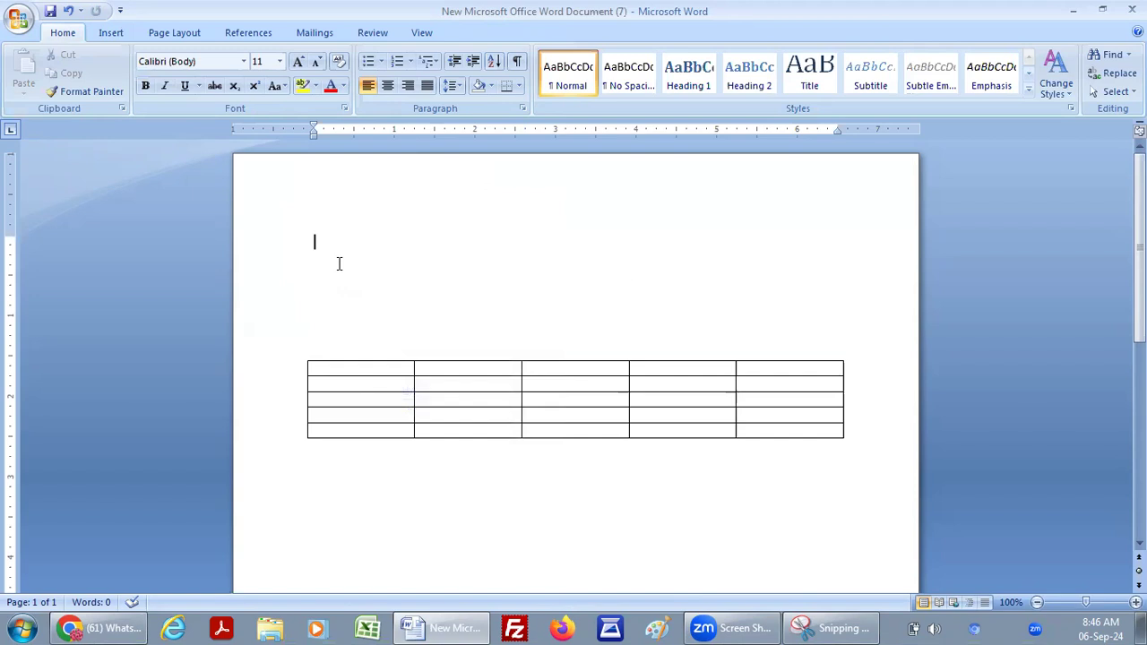
Select the entire table and review its design and layout tools
click(305, 356)
click(518, 34)
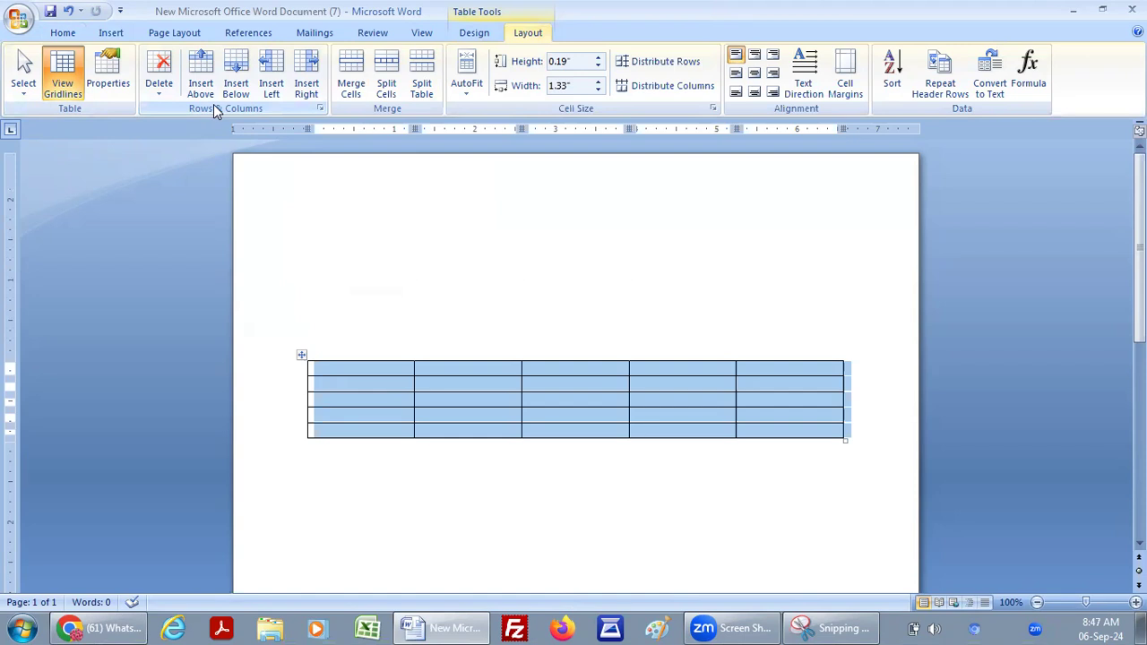
click(472, 34)
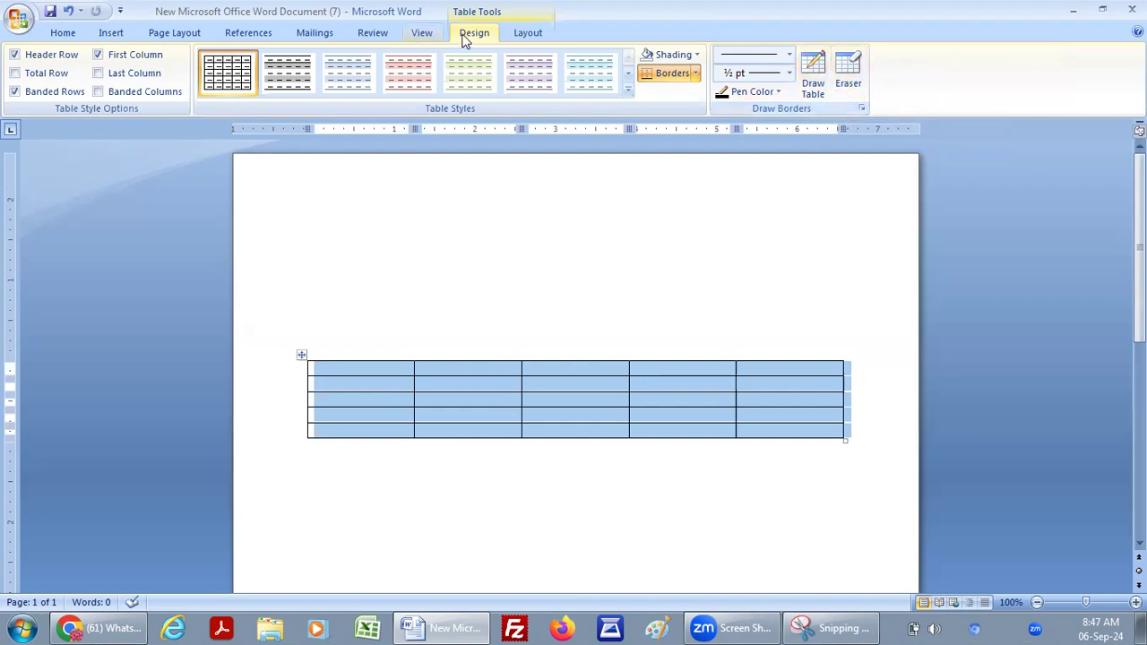
click(527, 34)
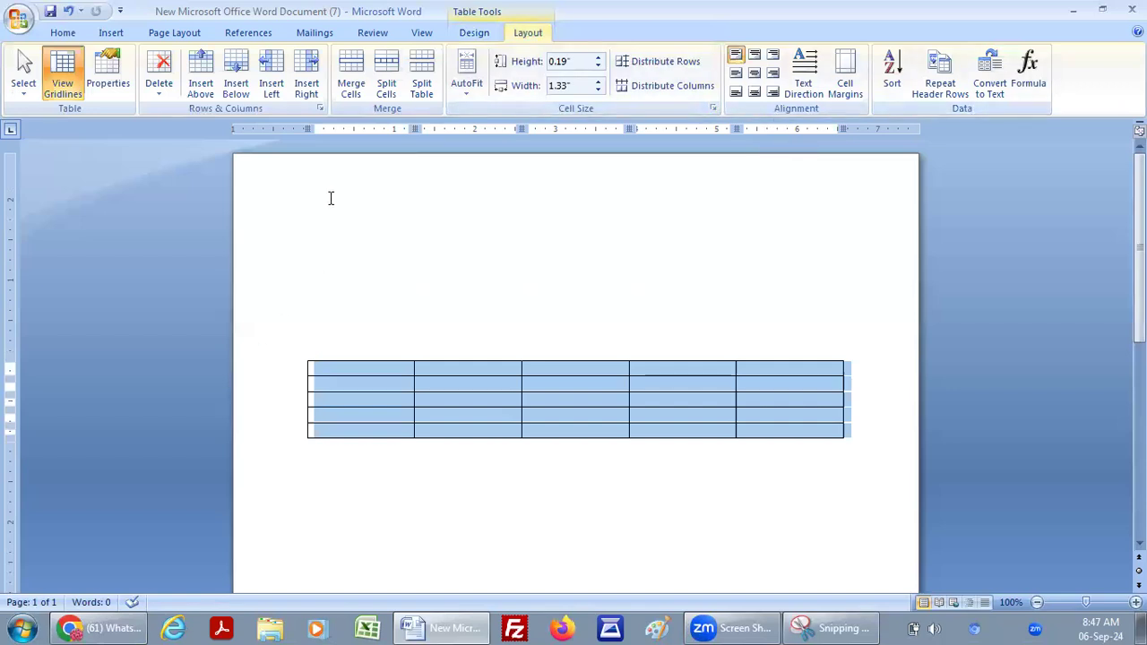
click(345, 341)
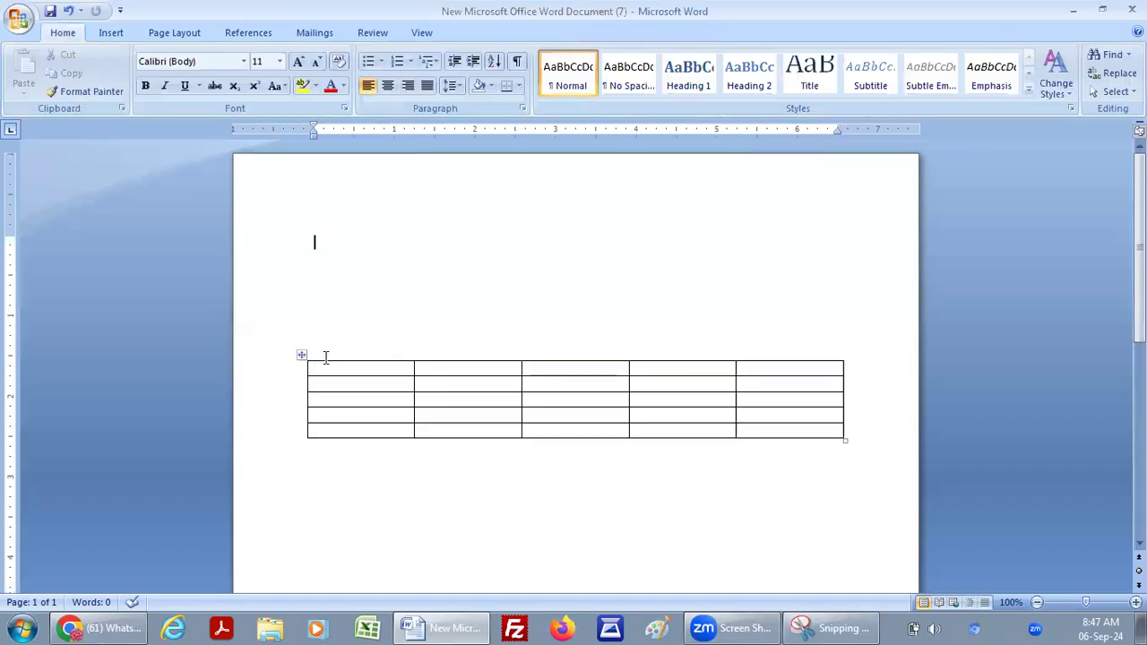
click(300, 359)
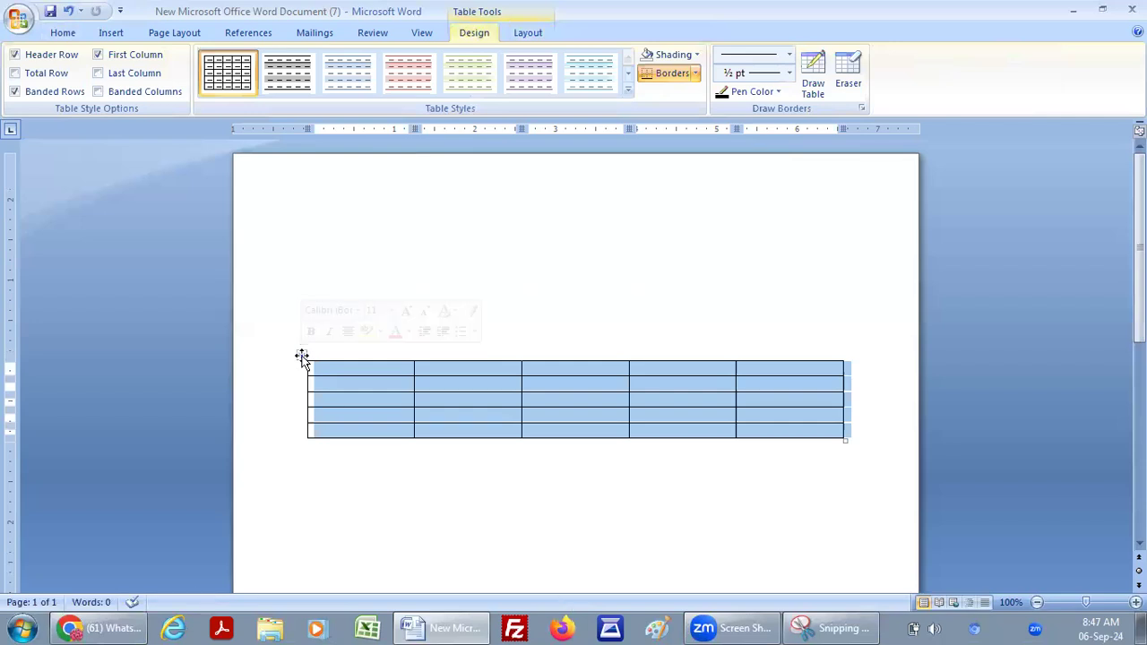
click(524, 36)
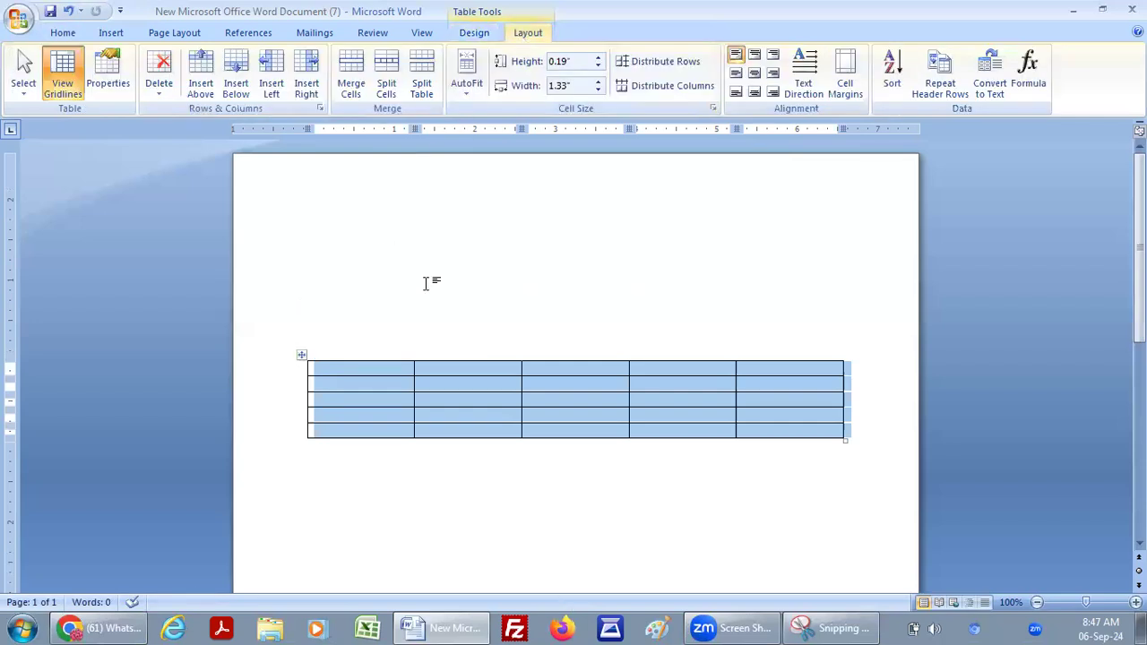
Select the single cell in the table's second row and third column with Select Cell
click(383, 371)
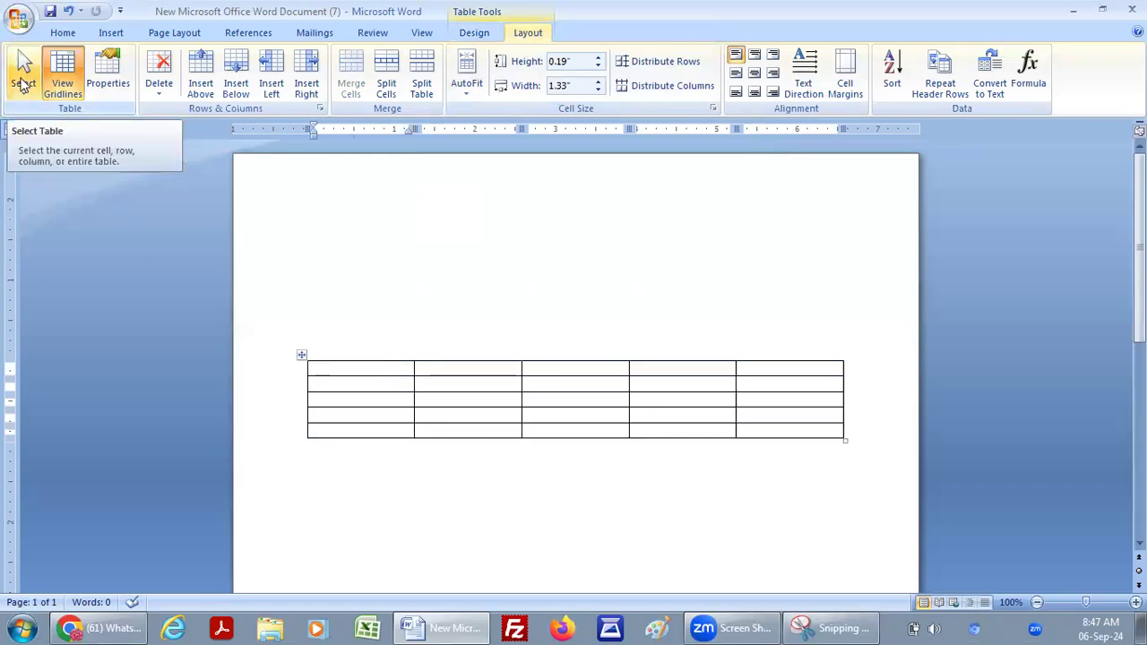
click(22, 85)
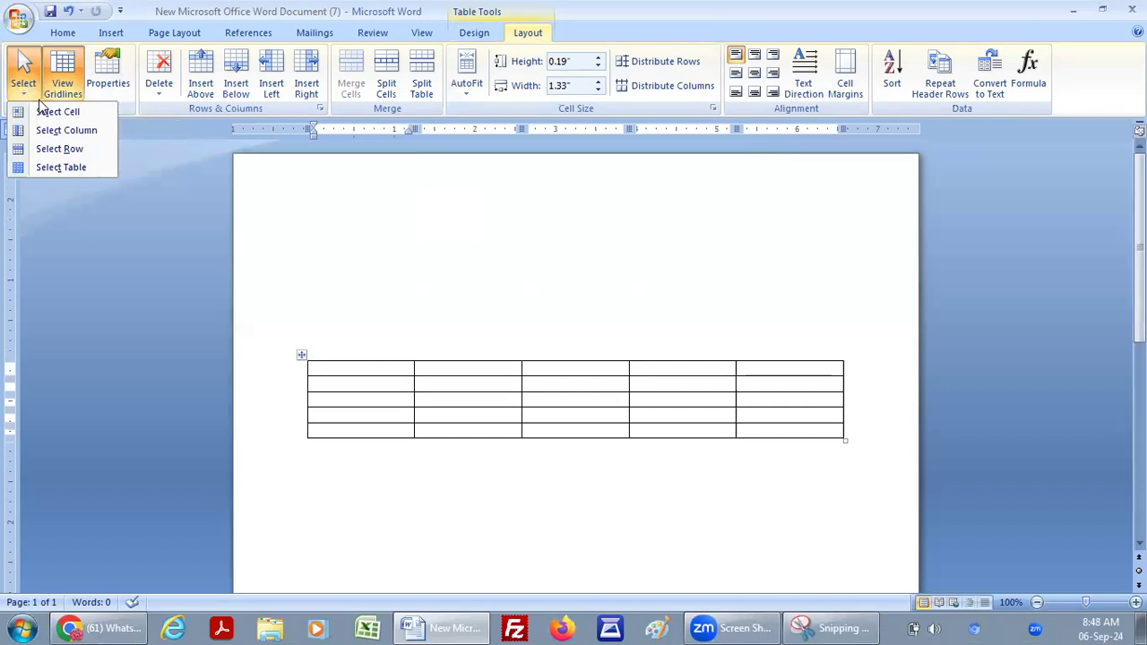
click(480, 373)
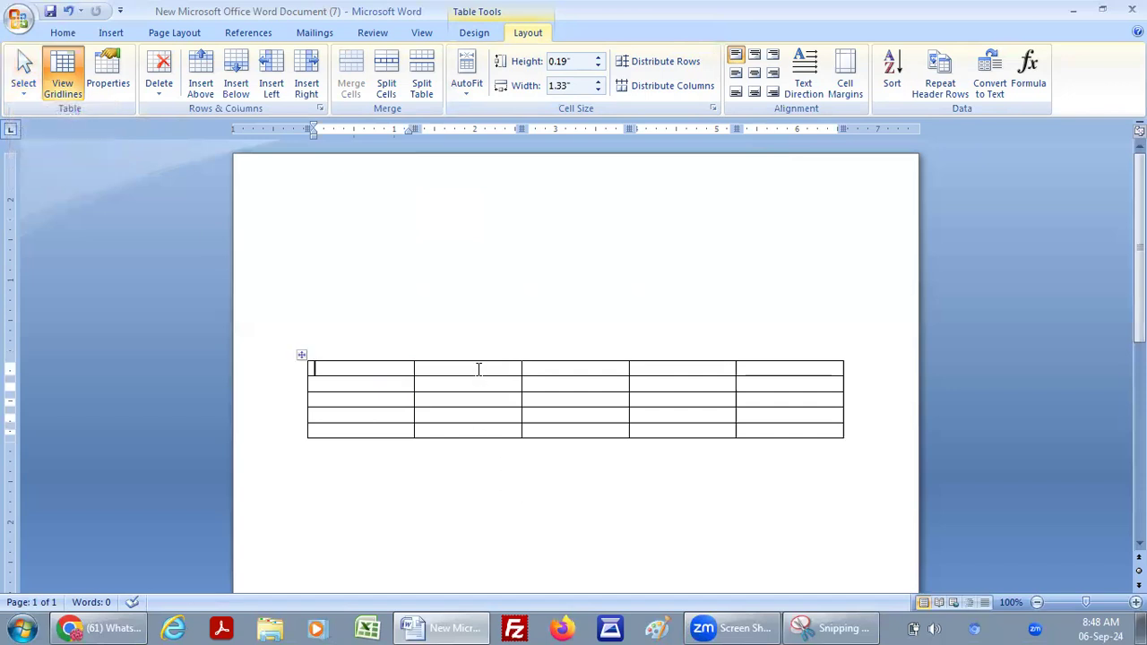
click(578, 384)
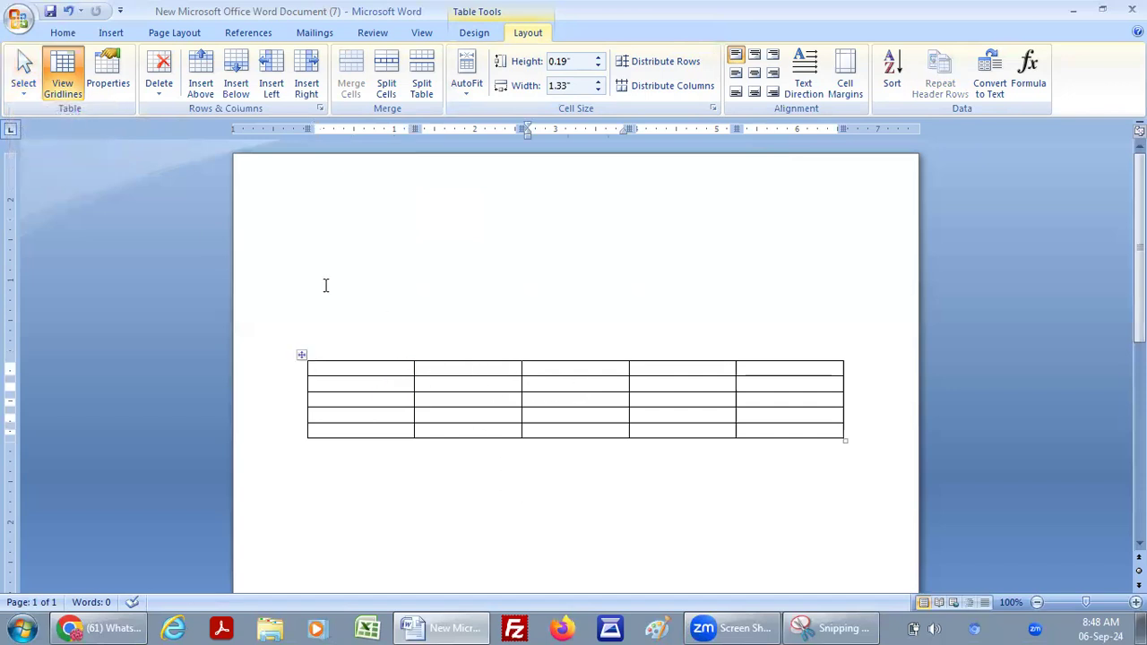
click(24, 81)
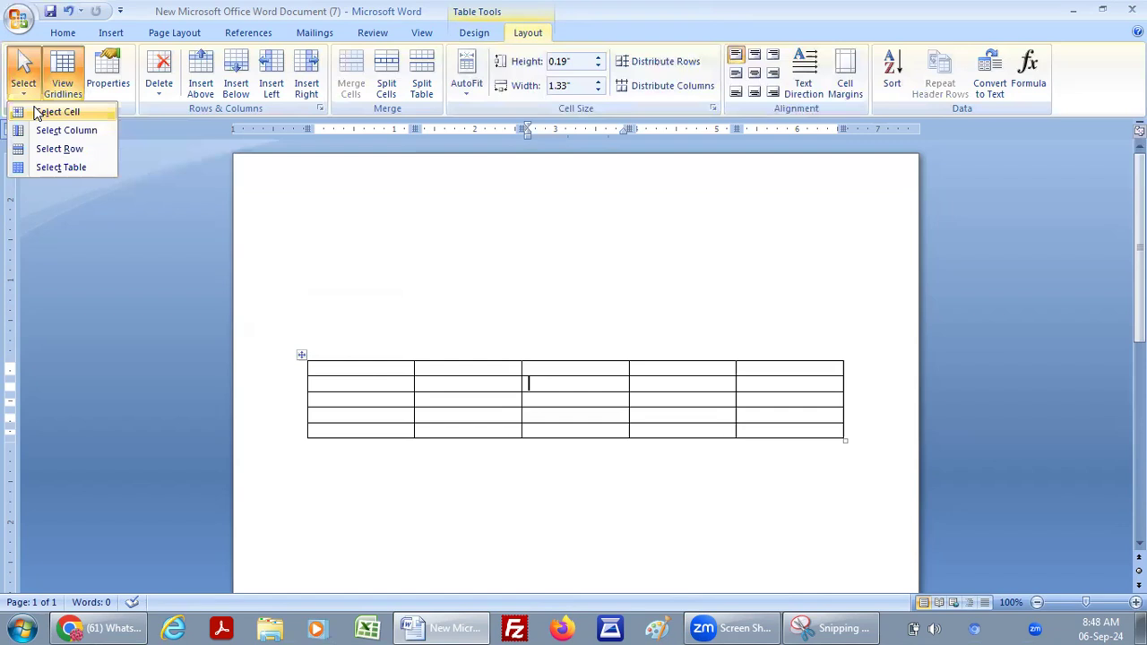
click(41, 112)
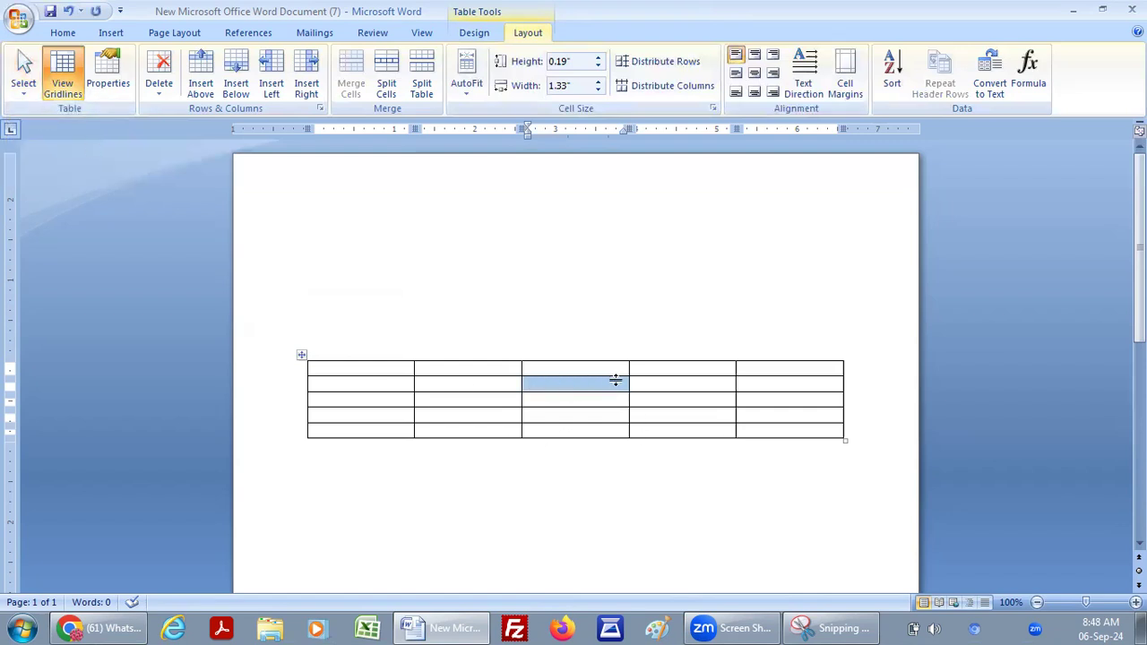
Select only the cell in the table's fourth row and second column with Select Cell
click(446, 417)
click(24, 70)
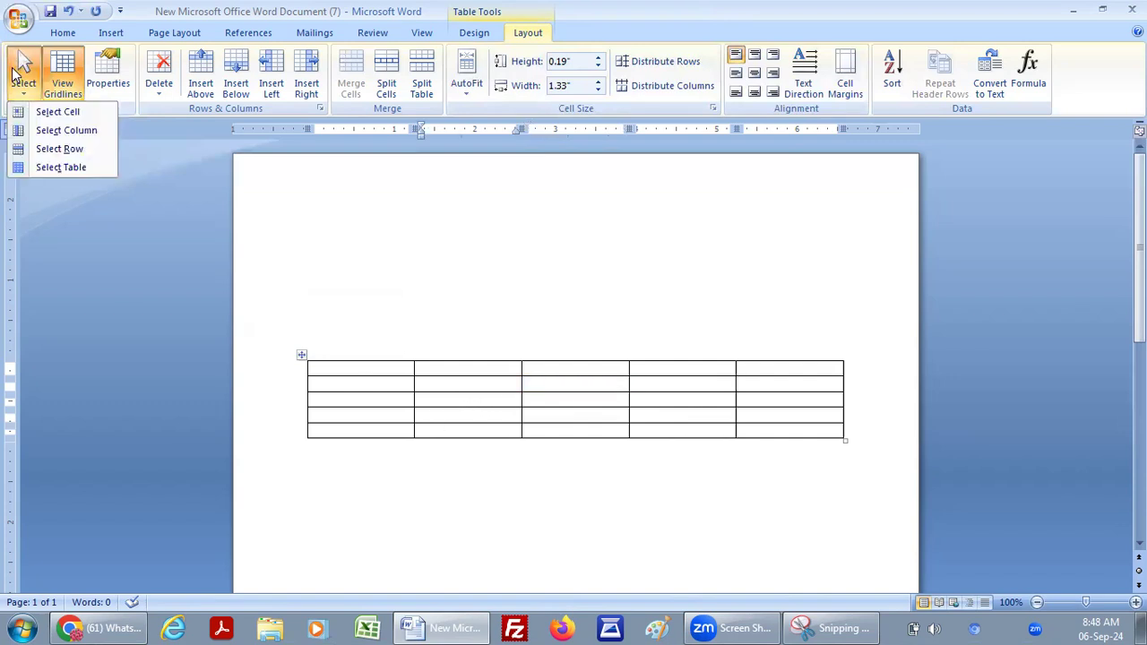
click(36, 111)
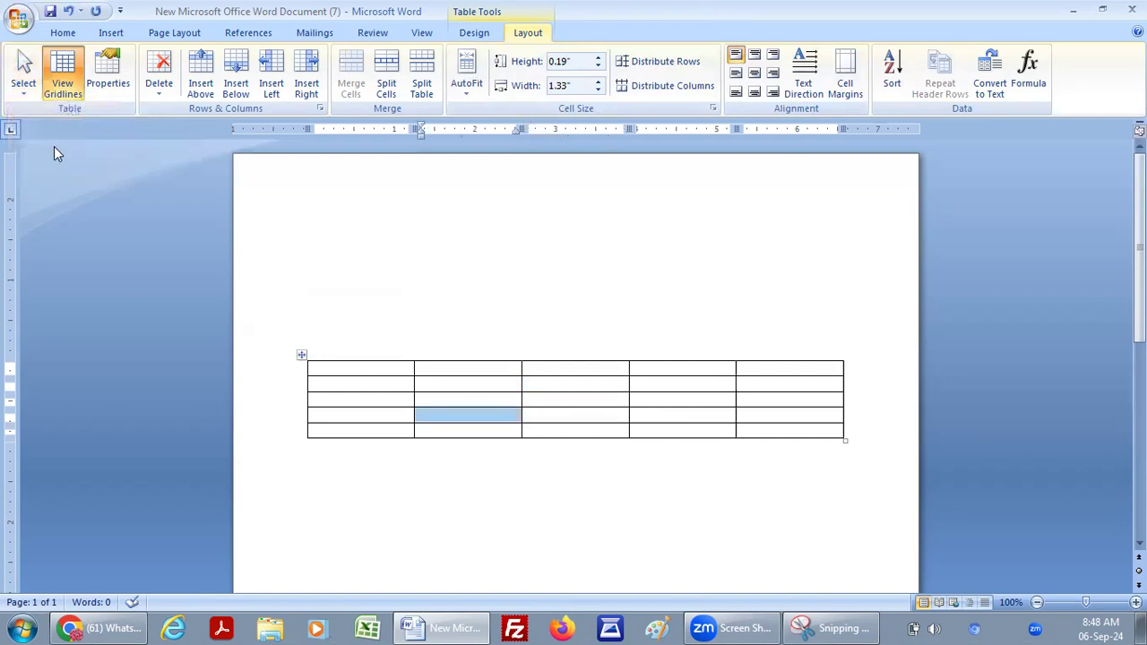
Select the table's entire second column with Select Column
click(429, 417)
click(23, 72)
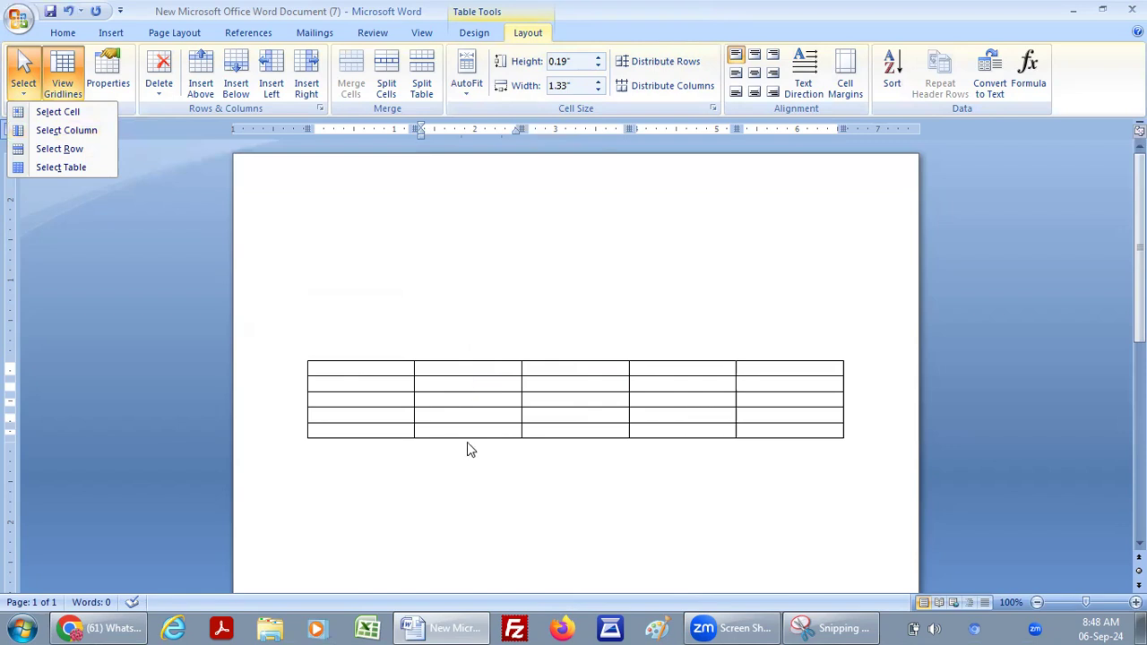
click(460, 397)
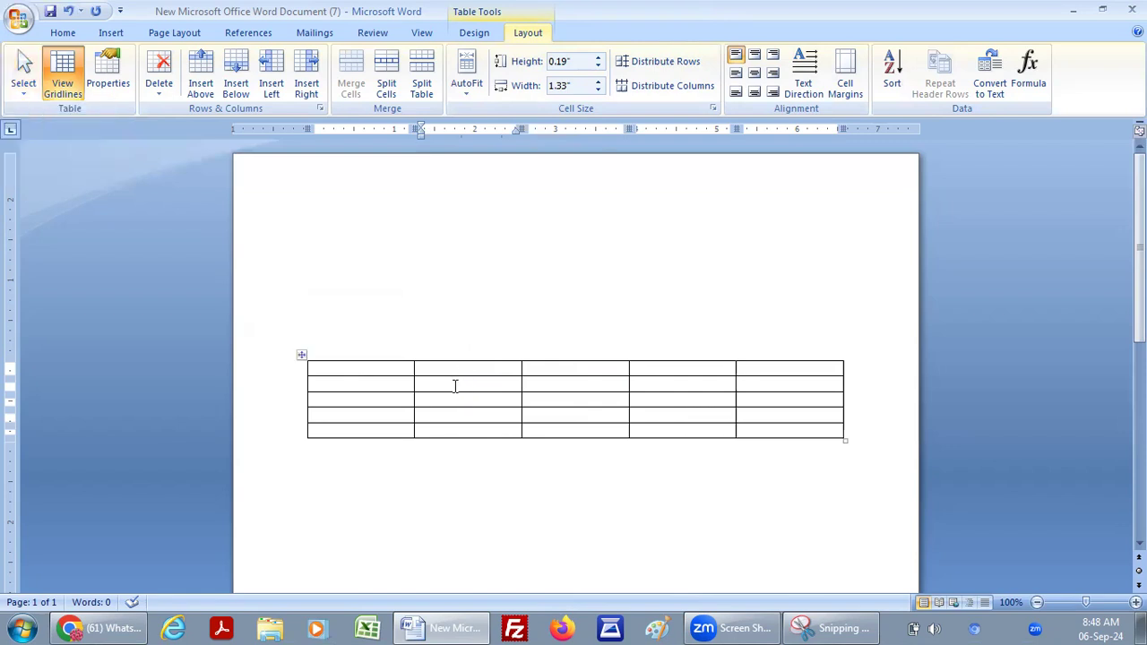
click(24, 76)
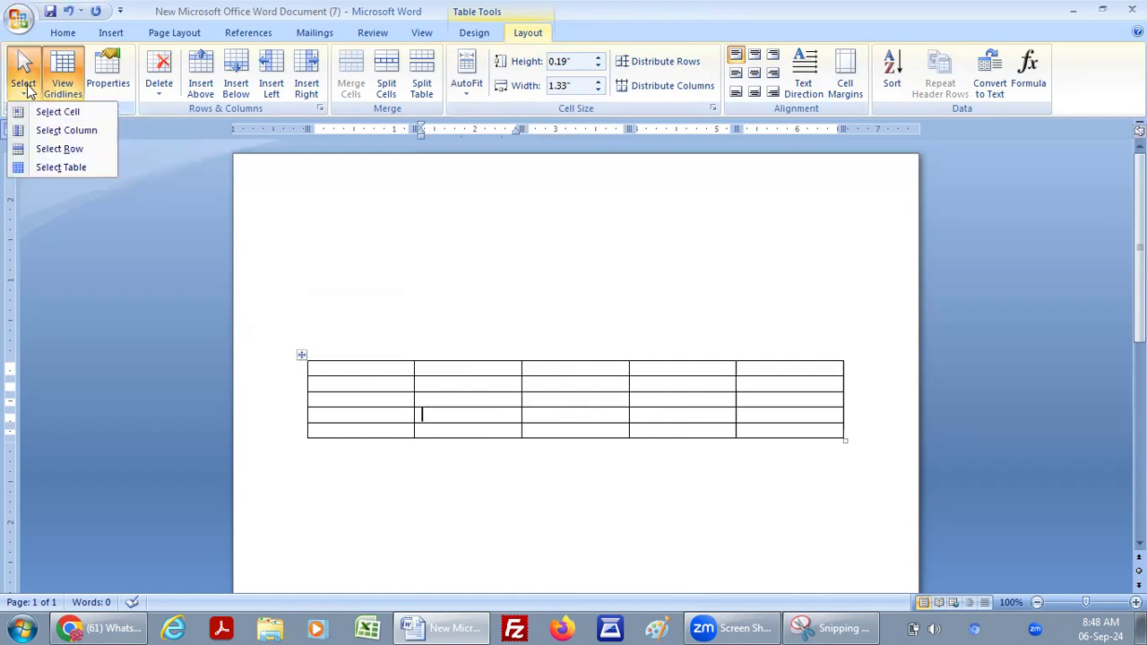
click(47, 131)
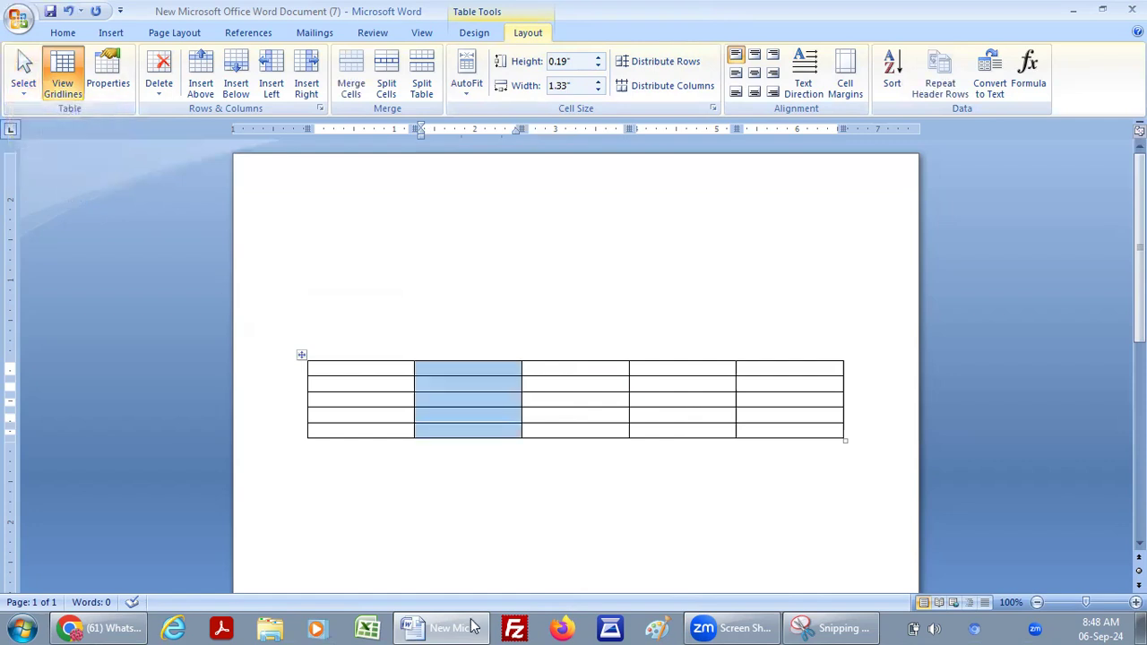
Place the cursor in the table's third row and select that whole row with Select Row
click(467, 388)
click(25, 85)
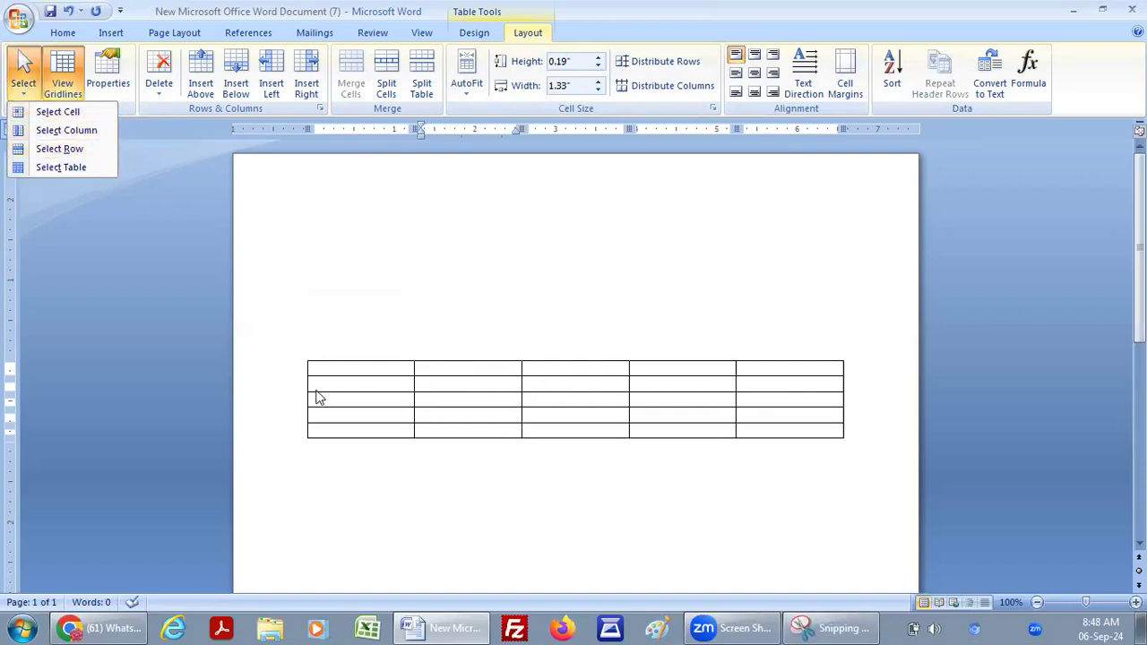
click(425, 398)
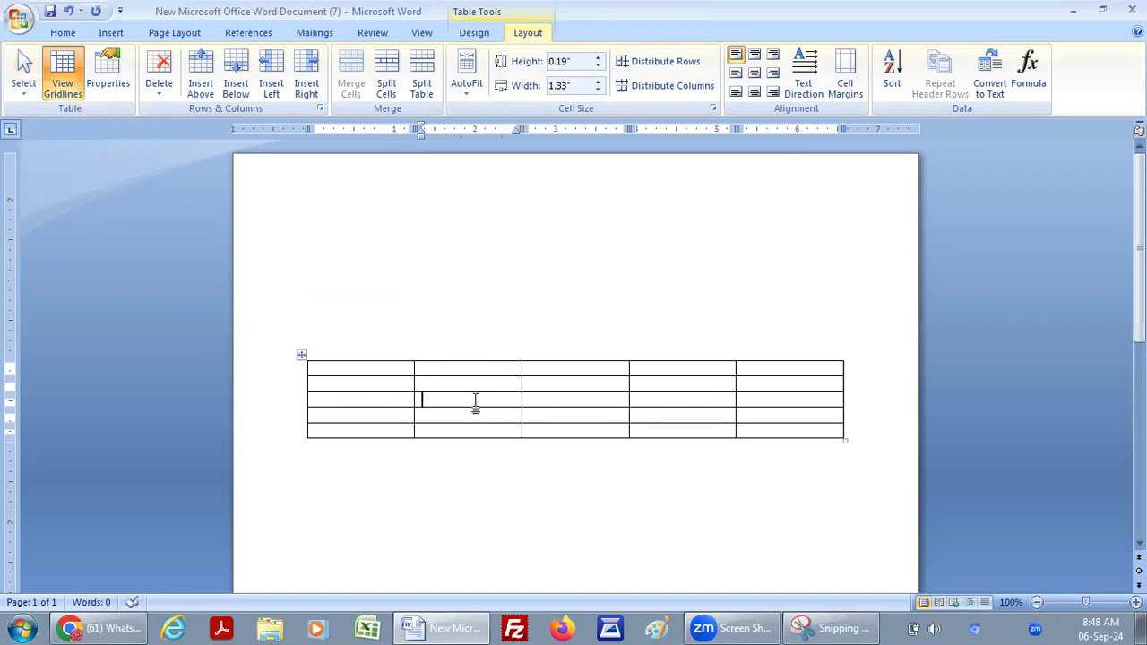
click(23, 79)
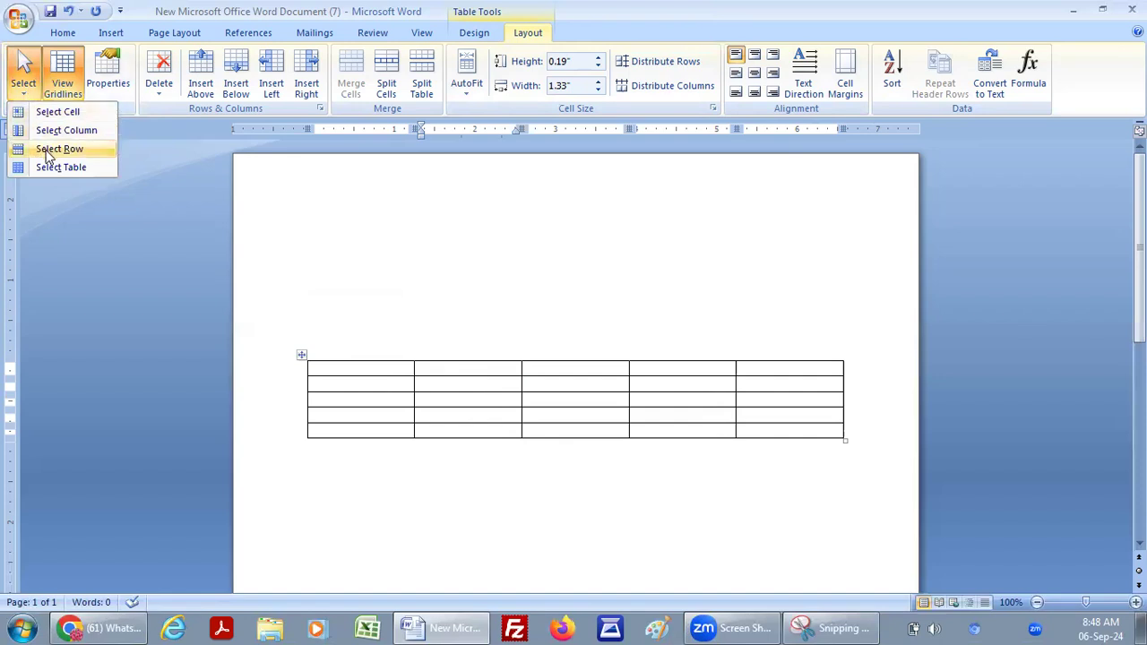
click(45, 148)
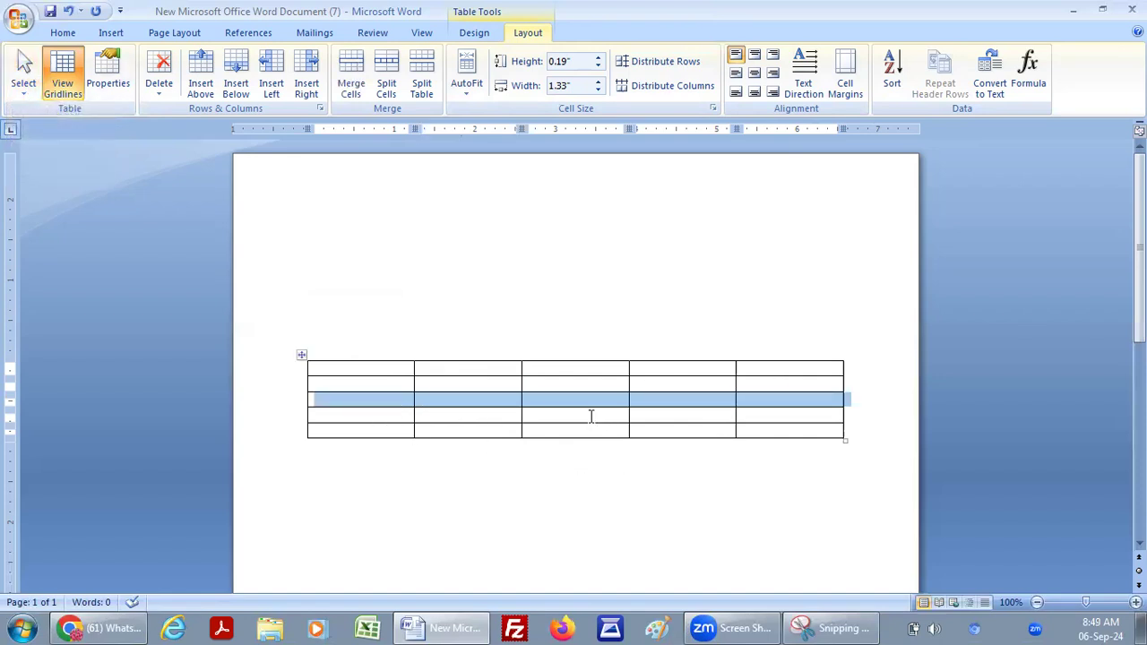
Place the cursor in the table's third row, second column, and select the whole table with Select Table
click(428, 399)
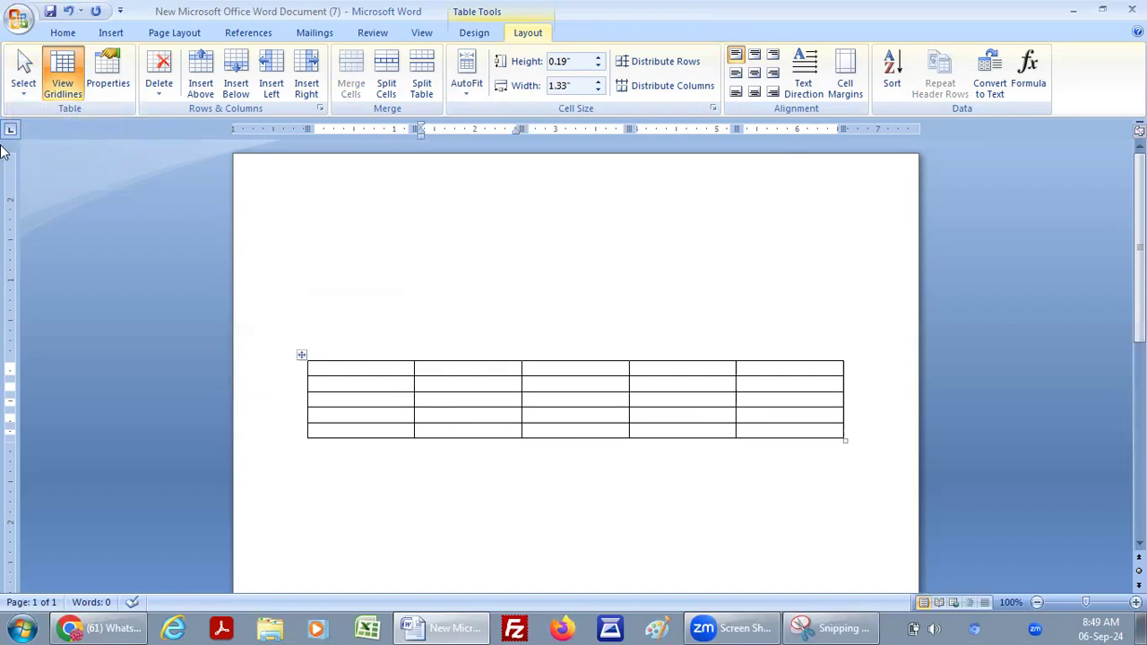
click(23, 79)
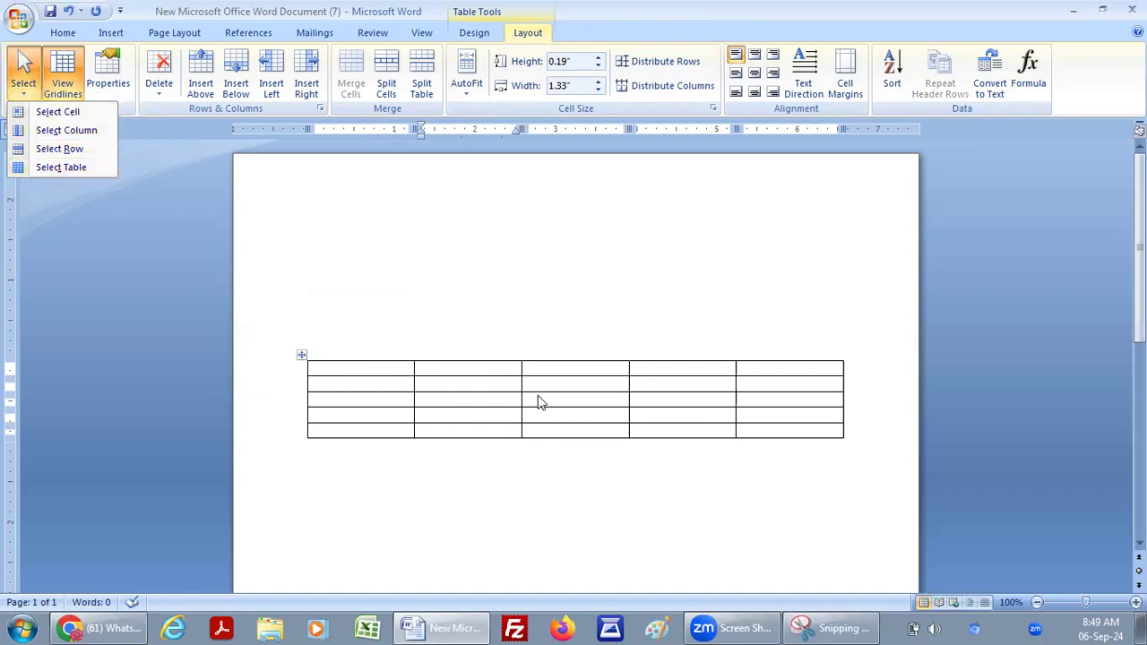
click(63, 167)
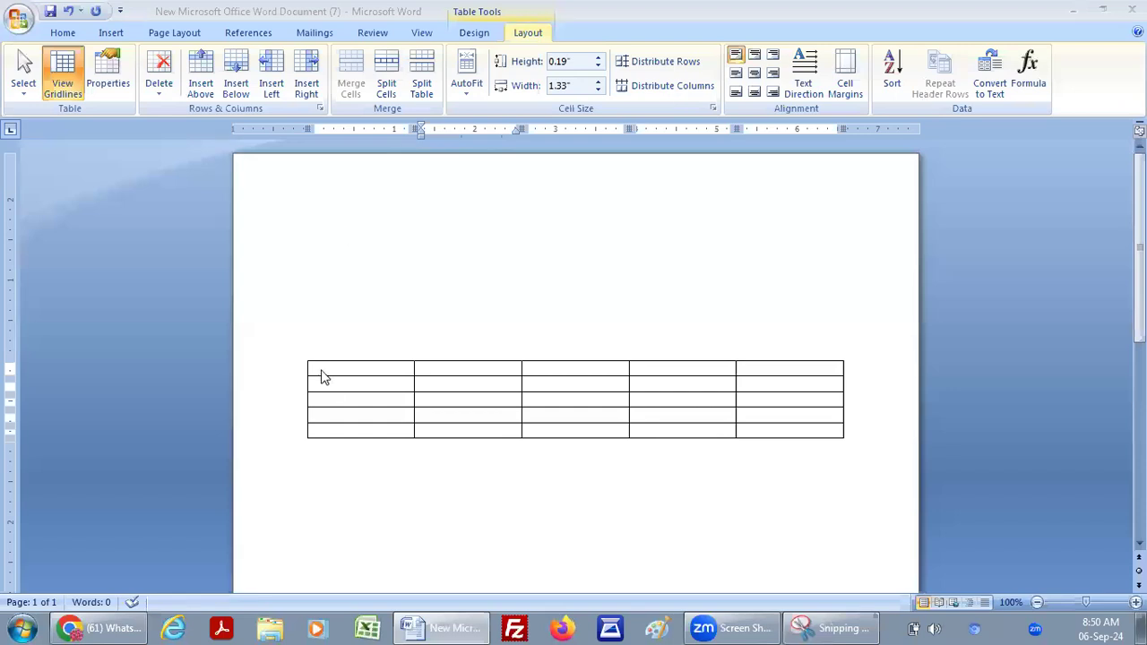
Select the whole table and turn on a preferred width of 3.3 inches in its Table Properties
click(116, 89)
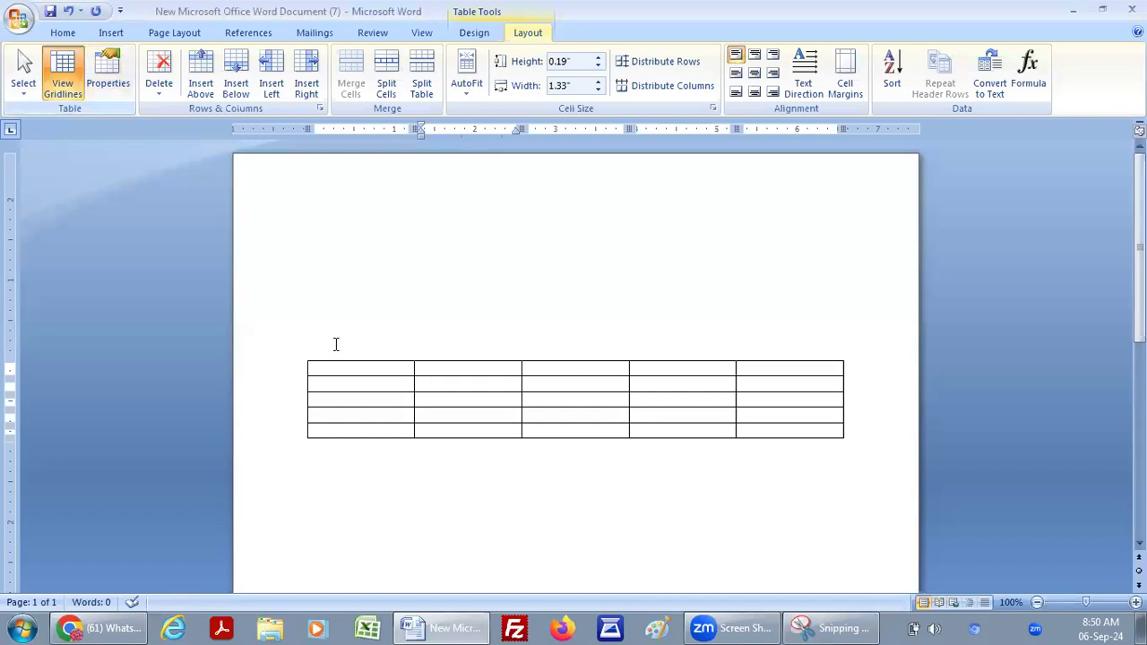
click(300, 359)
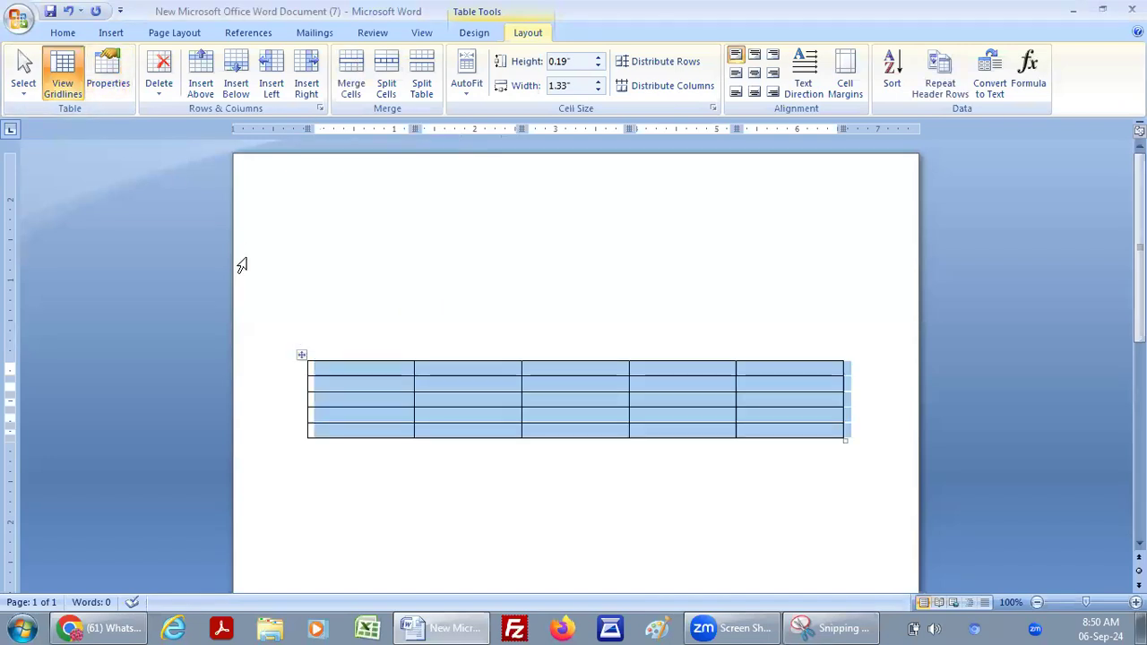
click(301, 357)
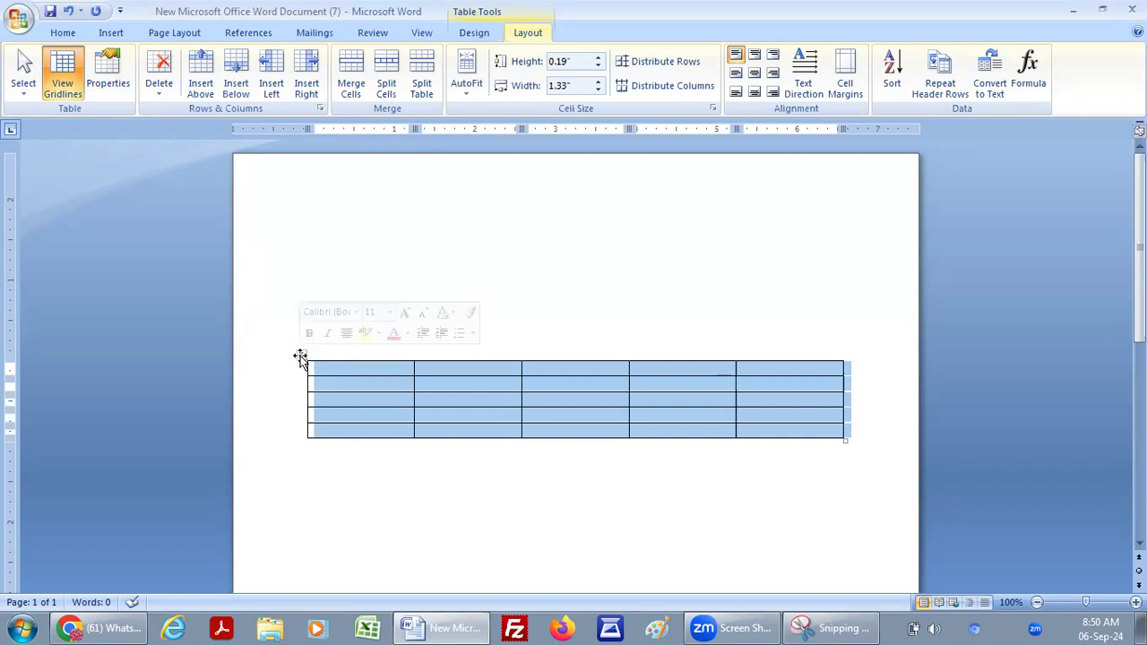
click(109, 79)
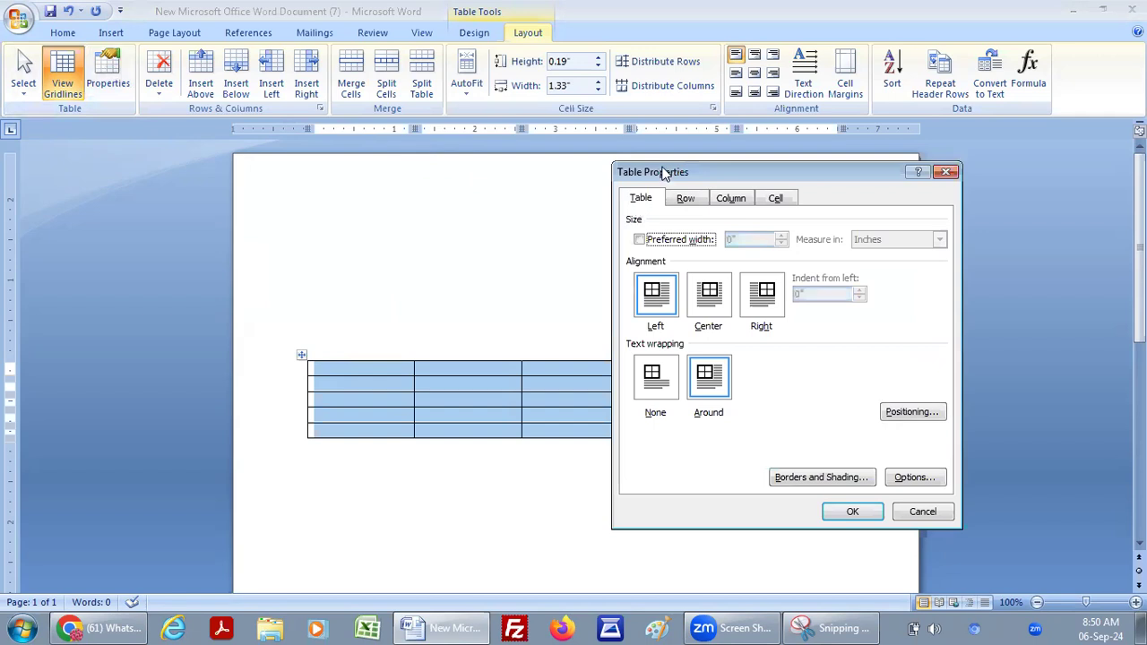
drag(659, 173, 632, 157)
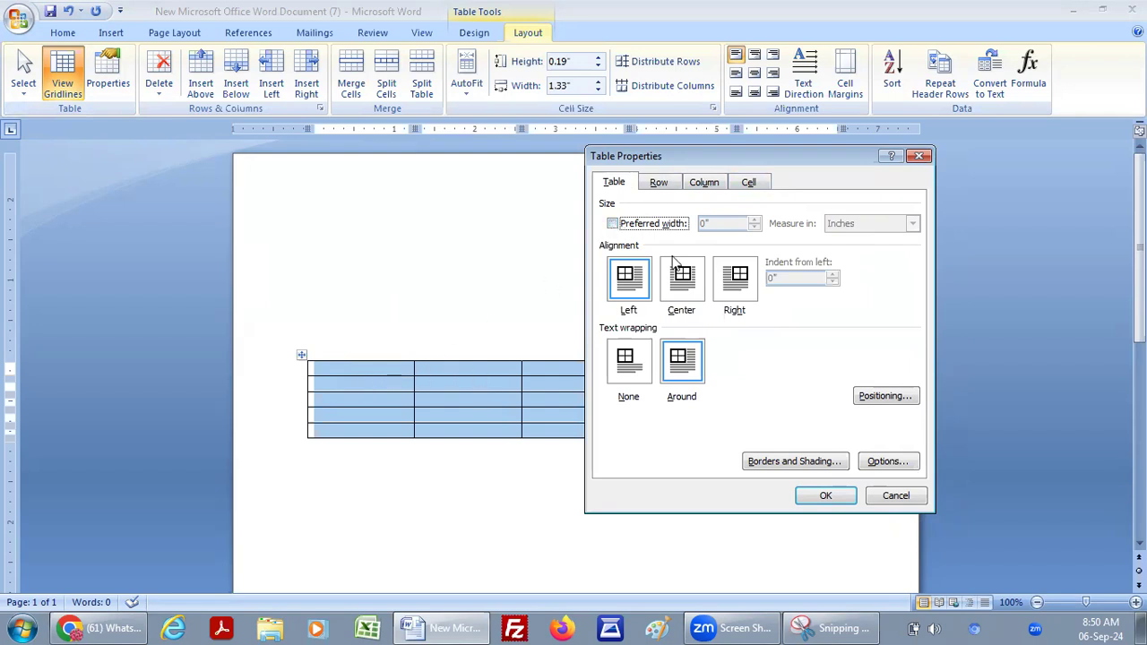
click(614, 225)
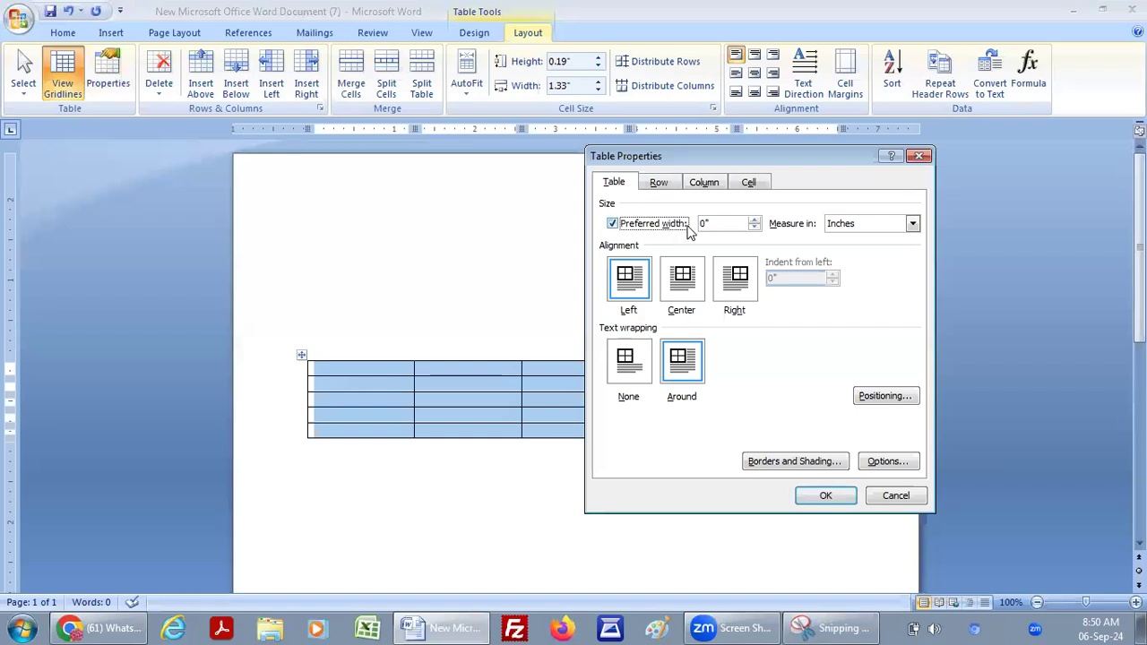
click(912, 224)
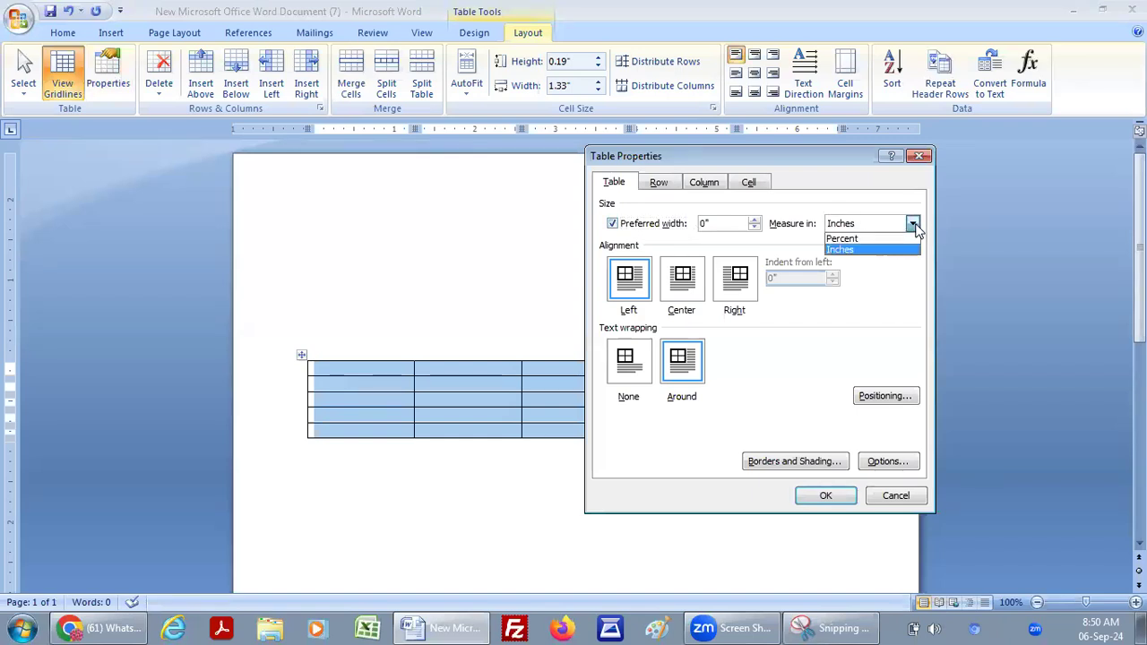
click(860, 240)
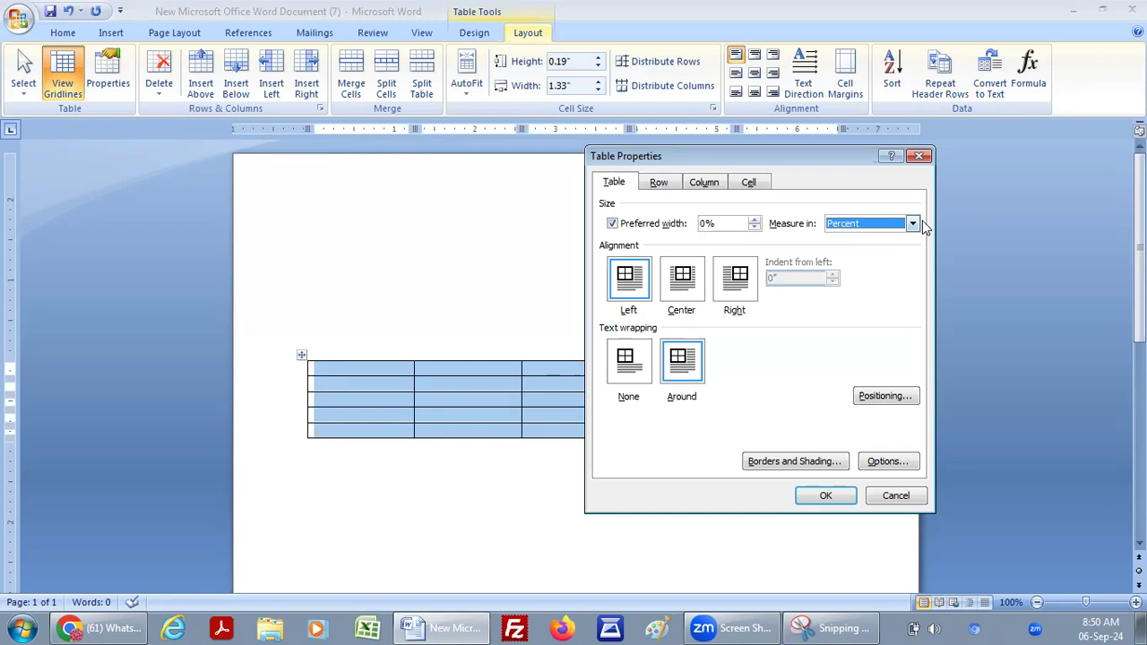
click(912, 224)
click(892, 251)
click(754, 221)
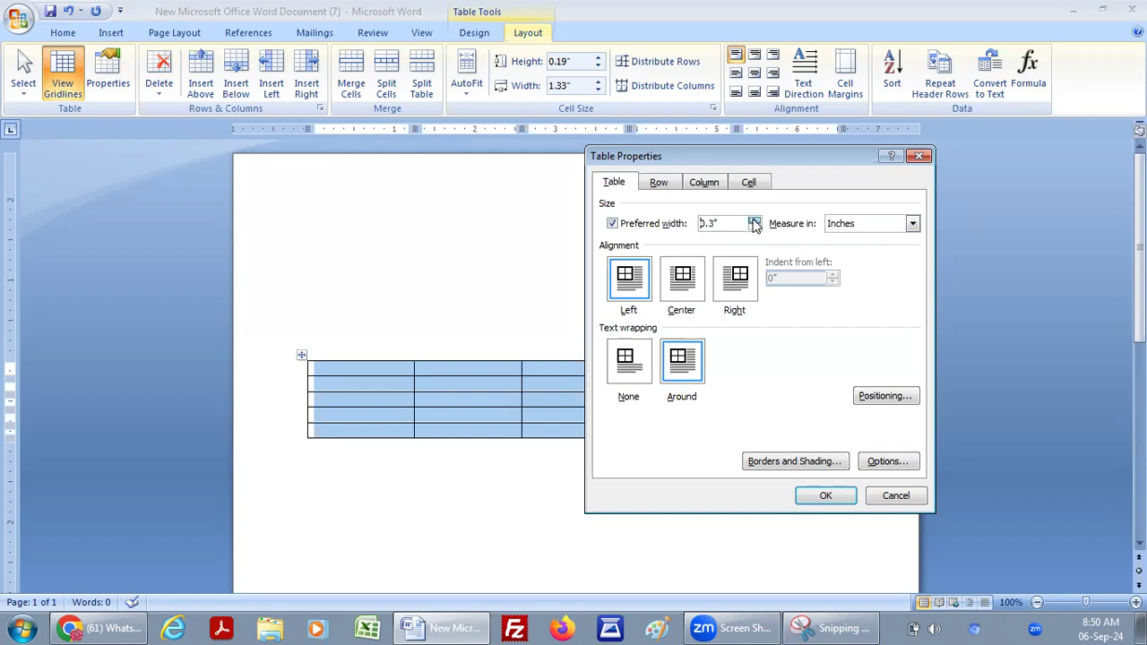
click(755, 220)
click(825, 496)
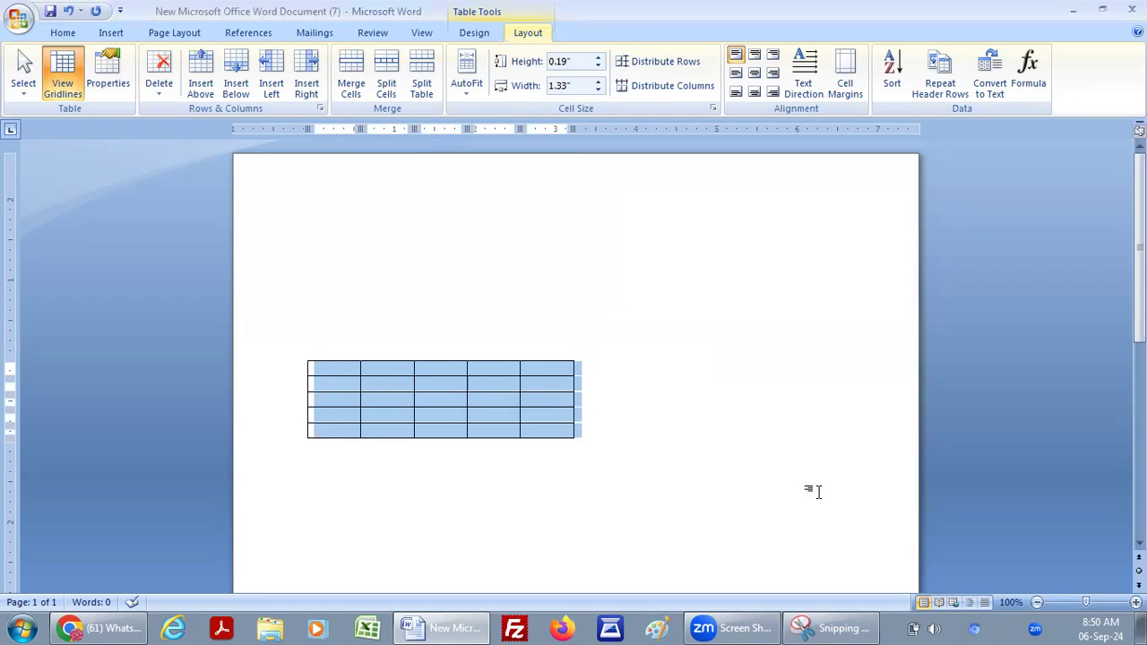
Reselect the whole table and set its preferred width to 5.4 inches
click(486, 421)
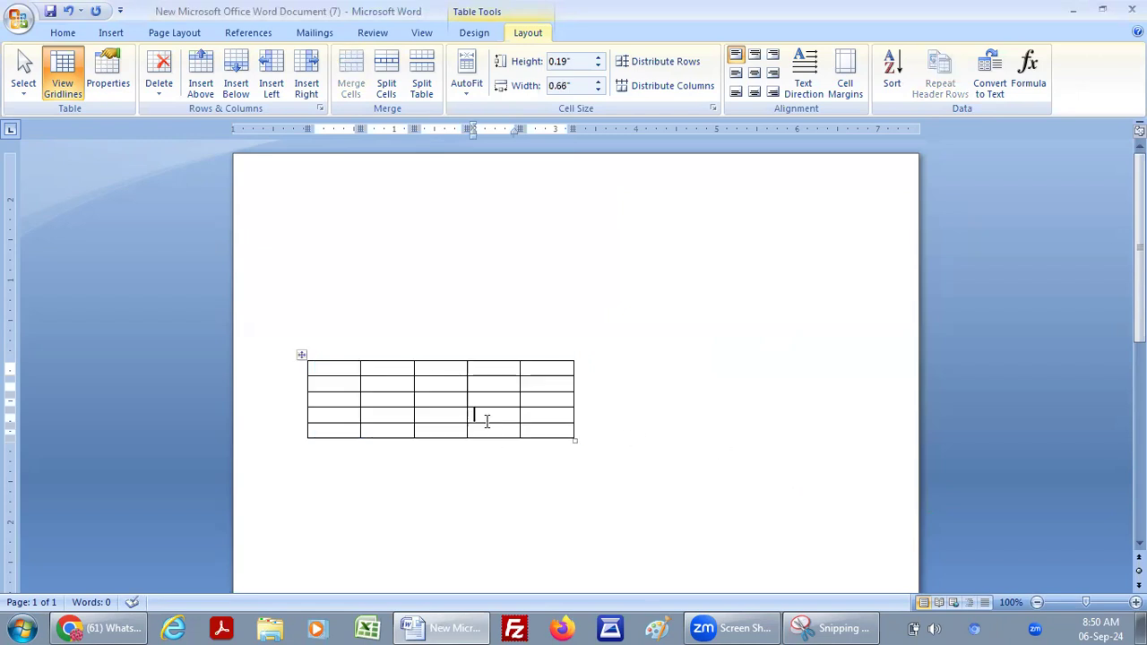
click(302, 356)
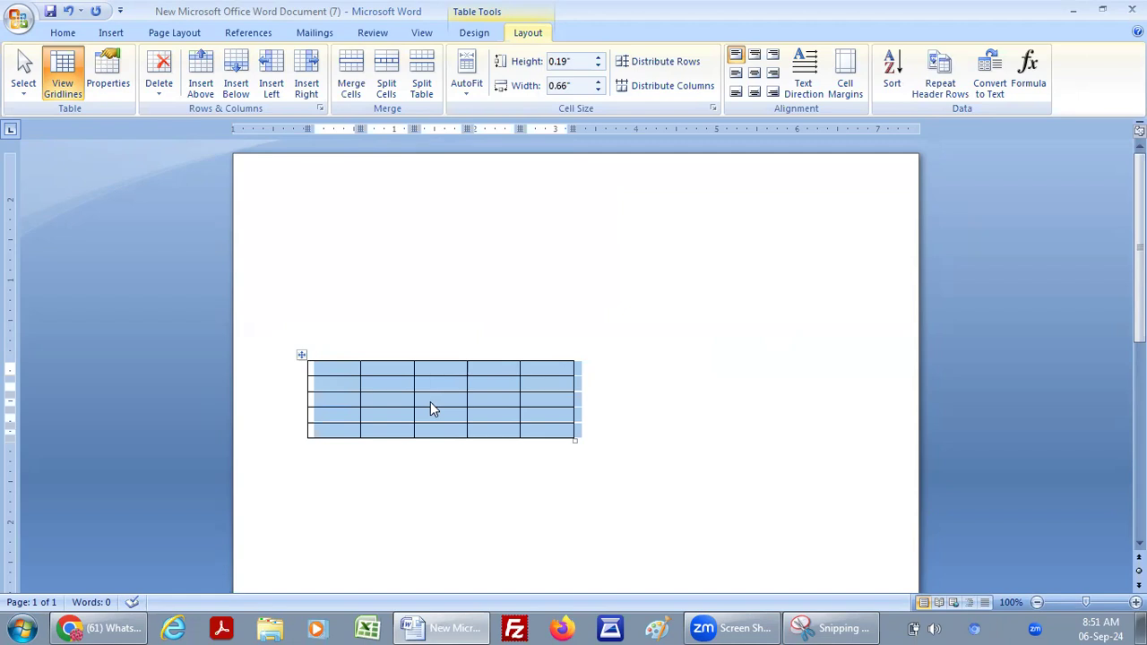
click(107, 76)
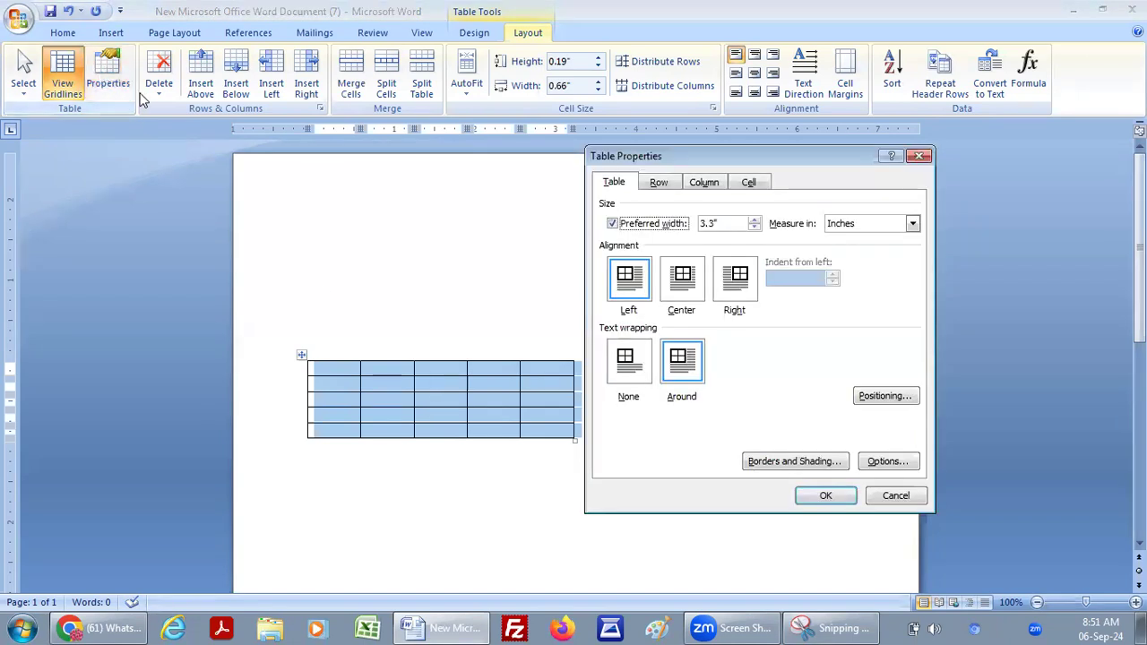
click(757, 219)
click(757, 218)
click(826, 495)
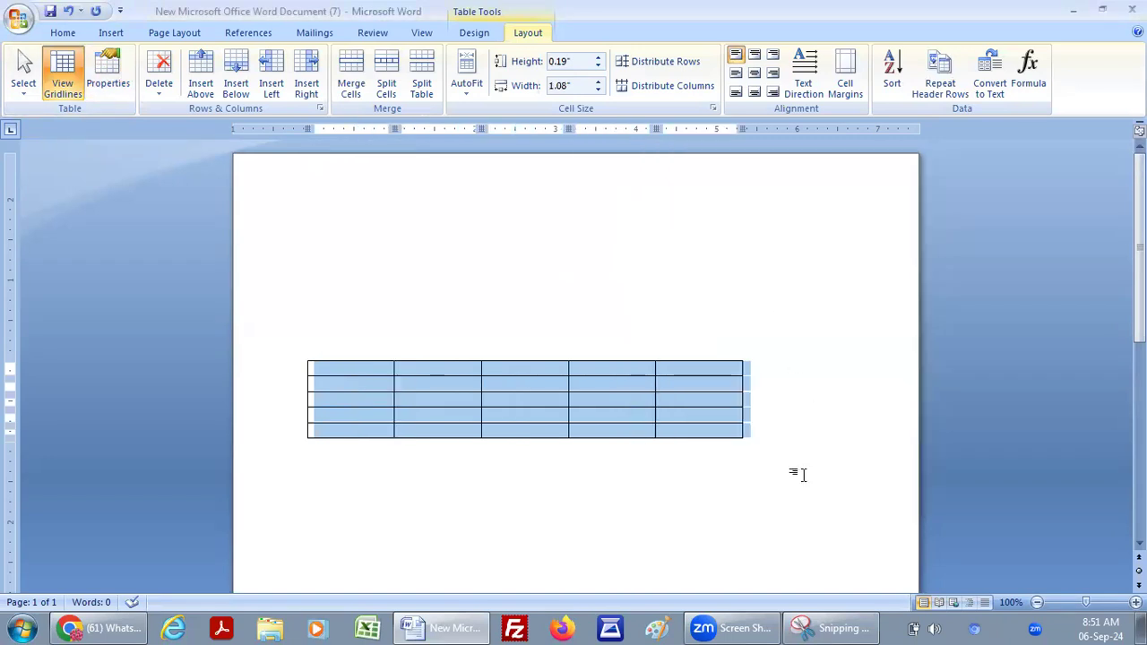
Switch the table's preferred width measurement to Percent and set the width to 91%
click(106, 81)
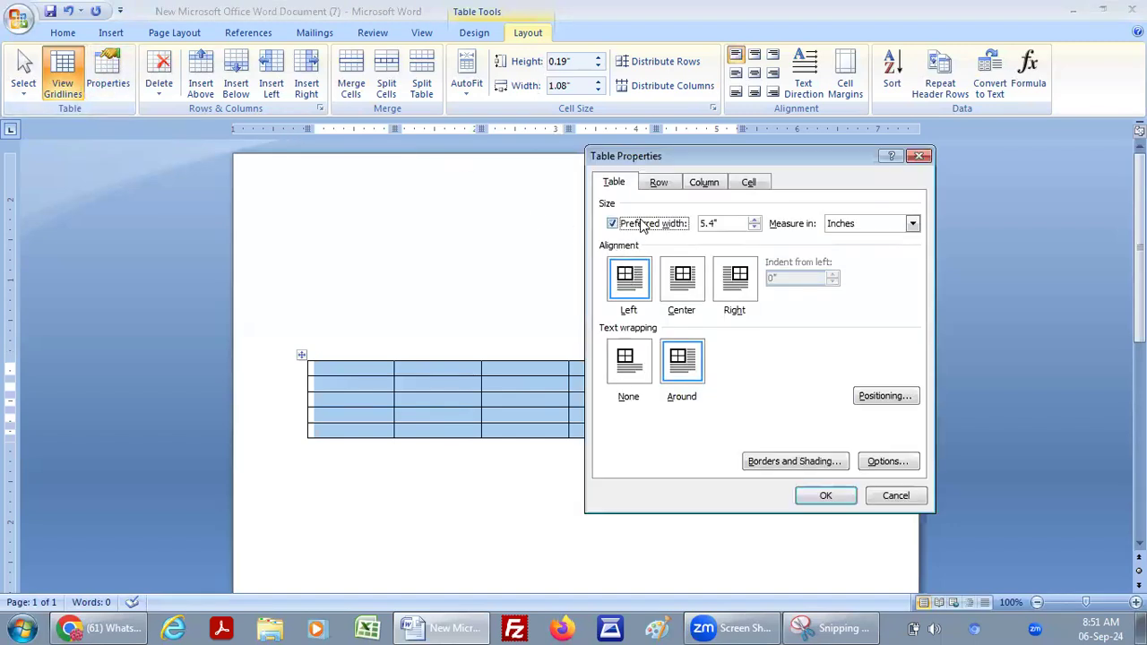
click(754, 228)
click(754, 220)
click(755, 226)
click(849, 230)
click(852, 237)
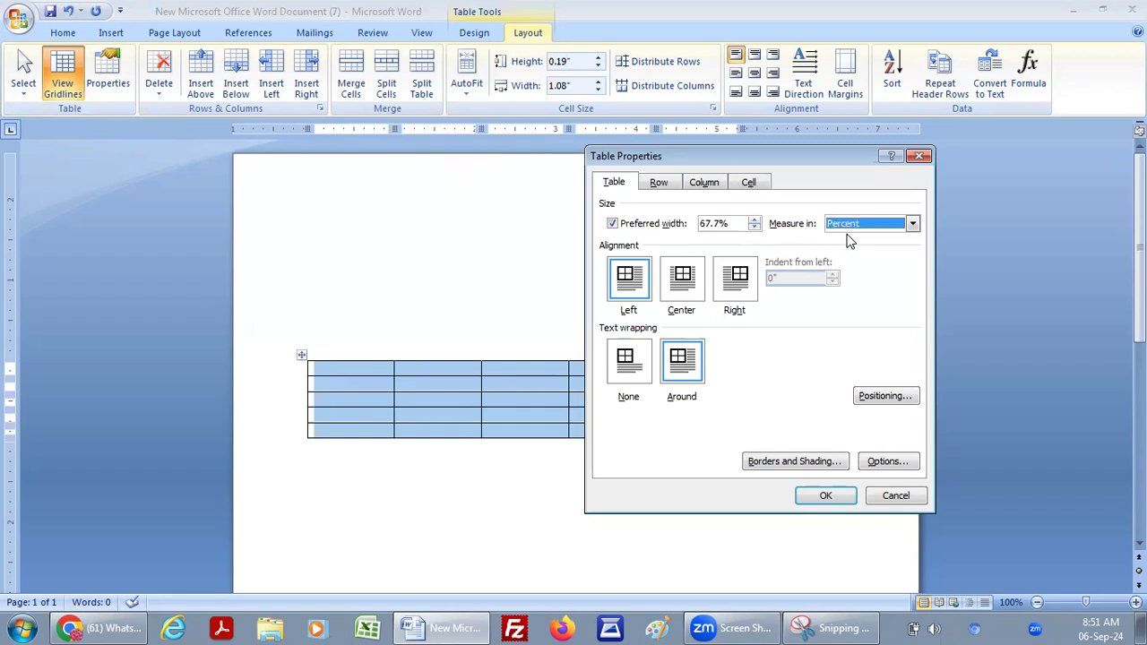
click(755, 227)
click(755, 219)
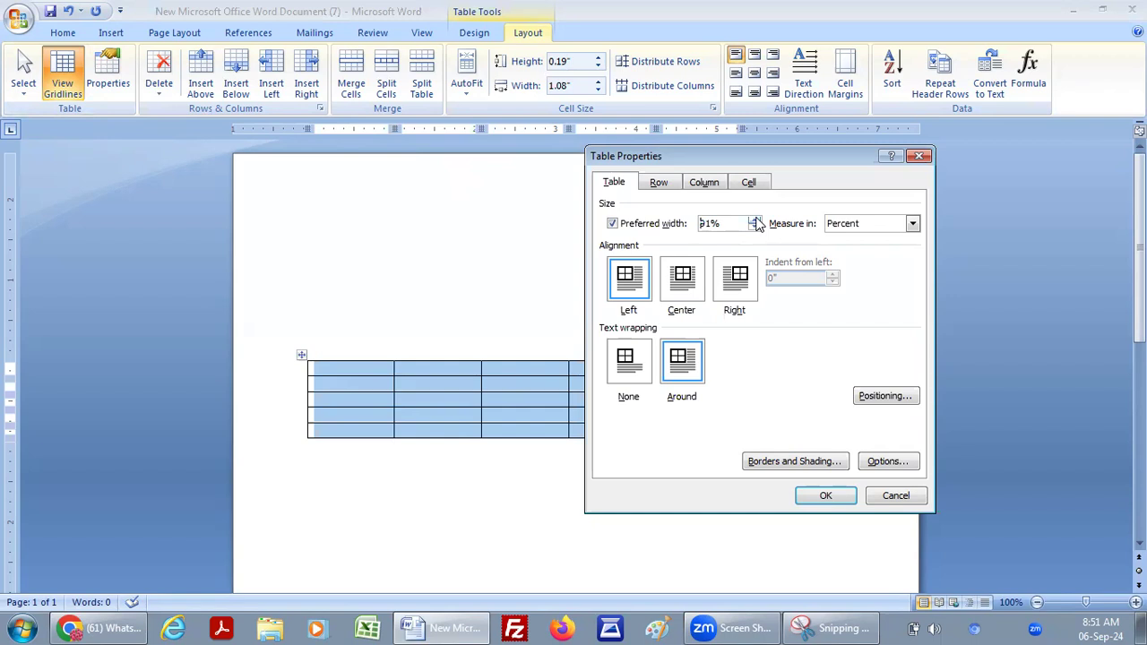
click(826, 495)
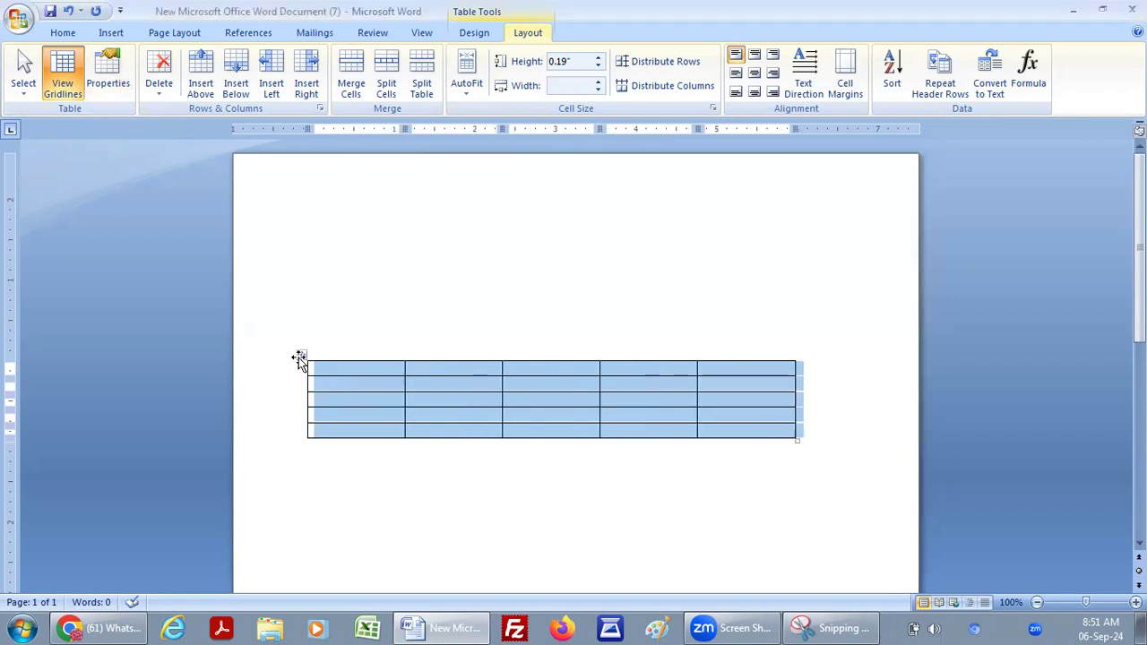
Set the selected table's preferred width to 49%
click(101, 73)
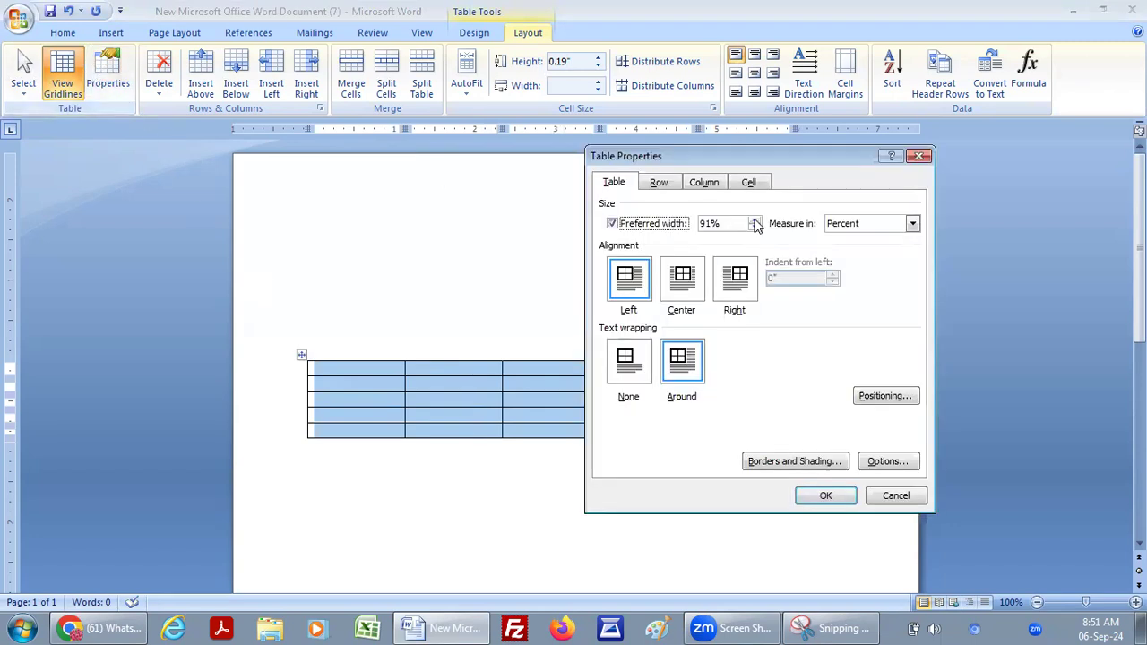
click(755, 227)
click(756, 227)
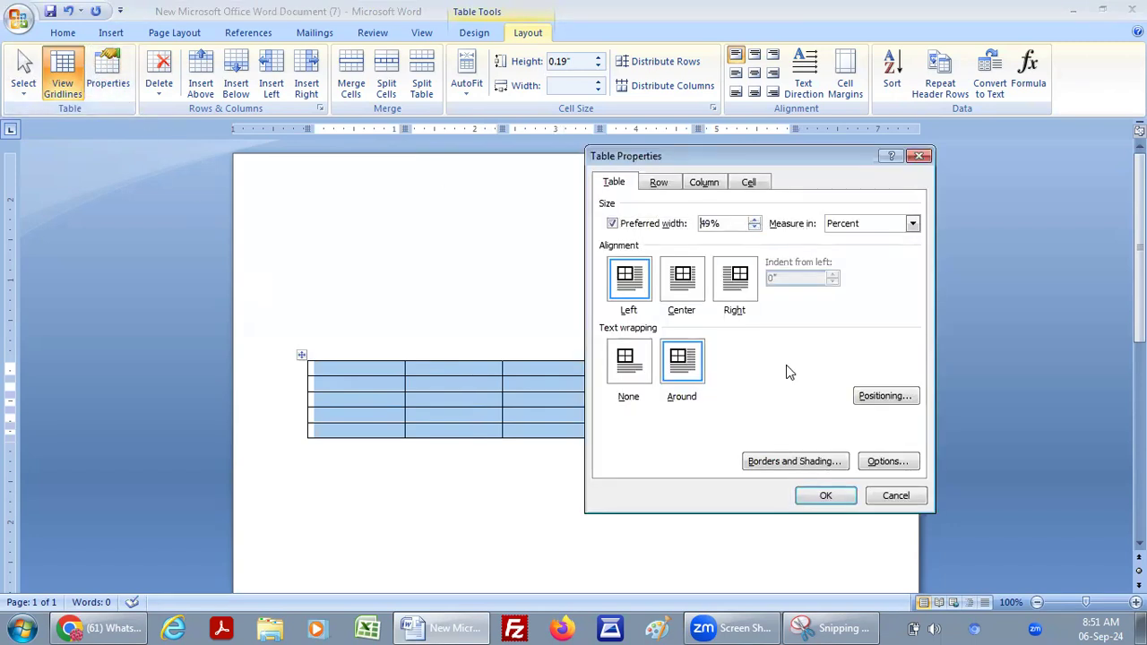
click(824, 495)
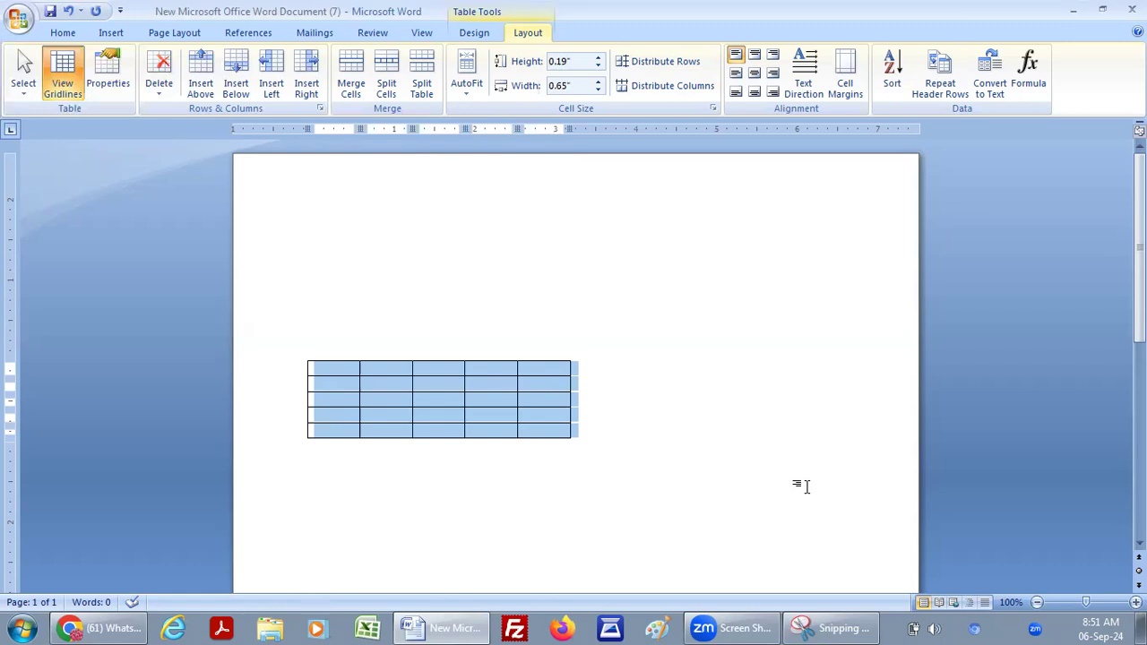
Set the table's alignment on the page to Center in Table Properties
click(107, 90)
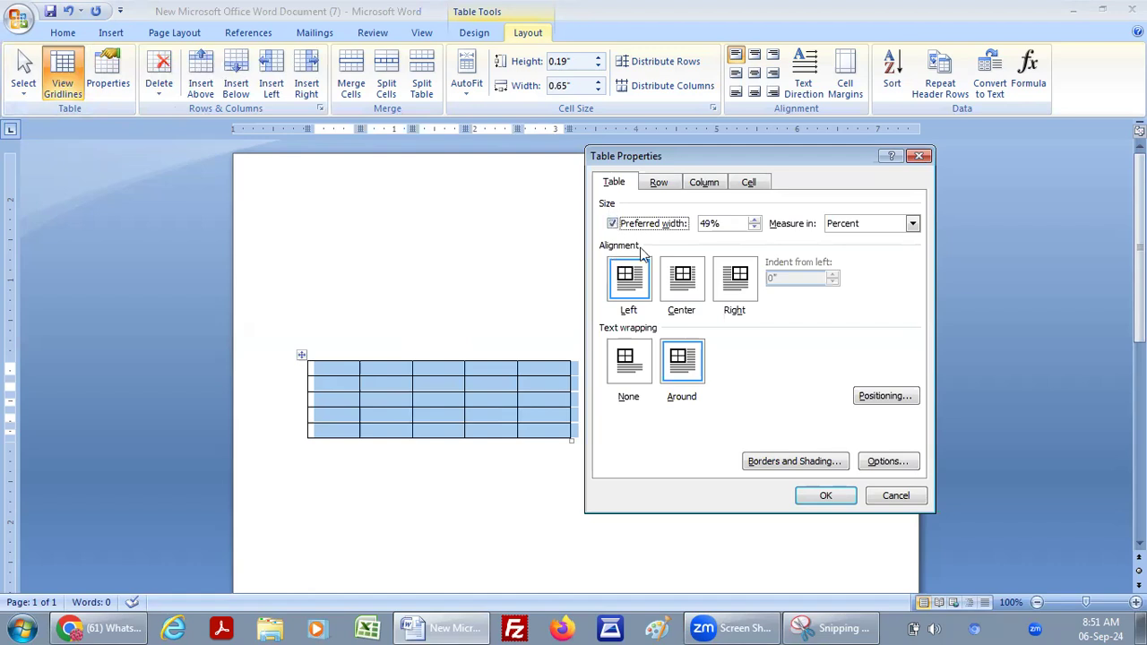
drag(684, 161, 757, 125)
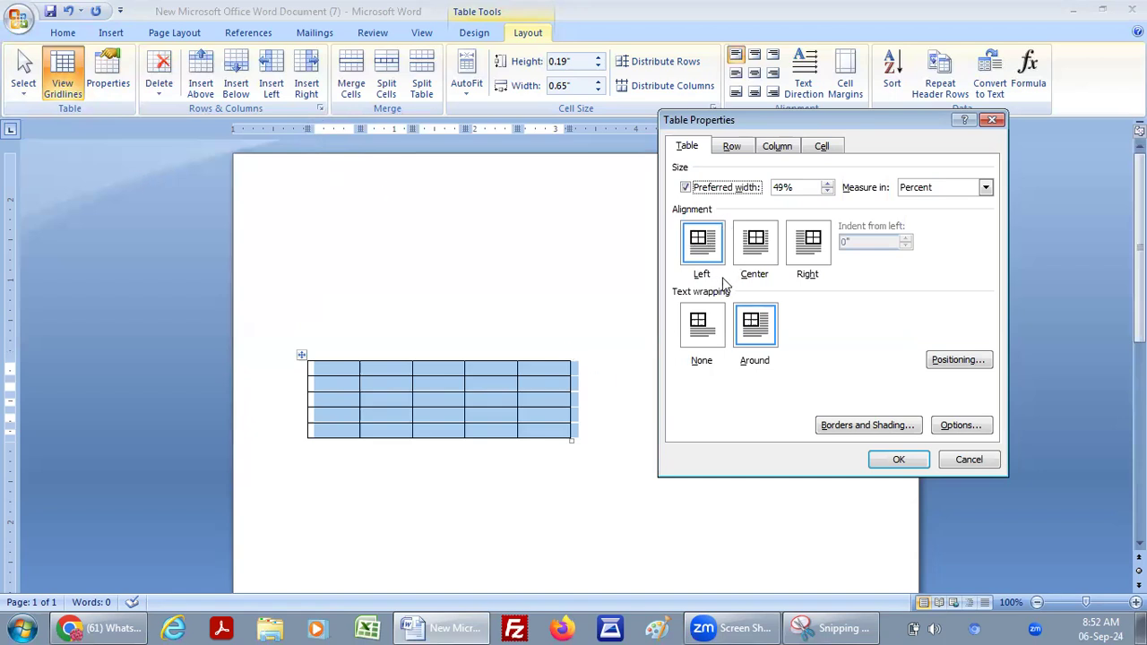
click(754, 250)
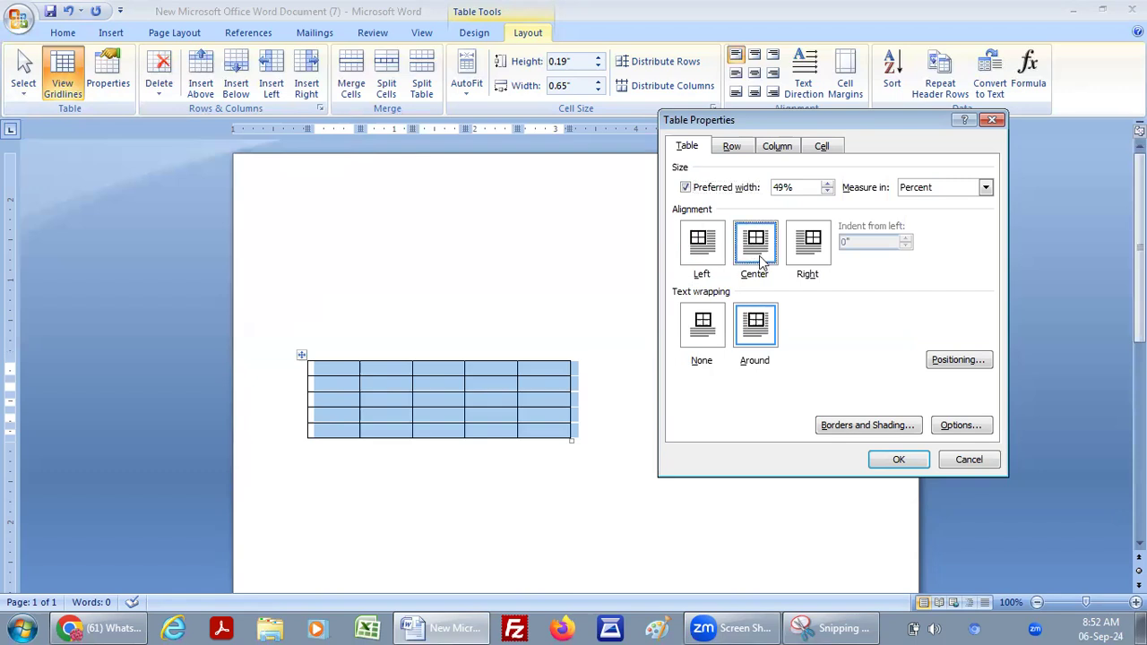
click(899, 461)
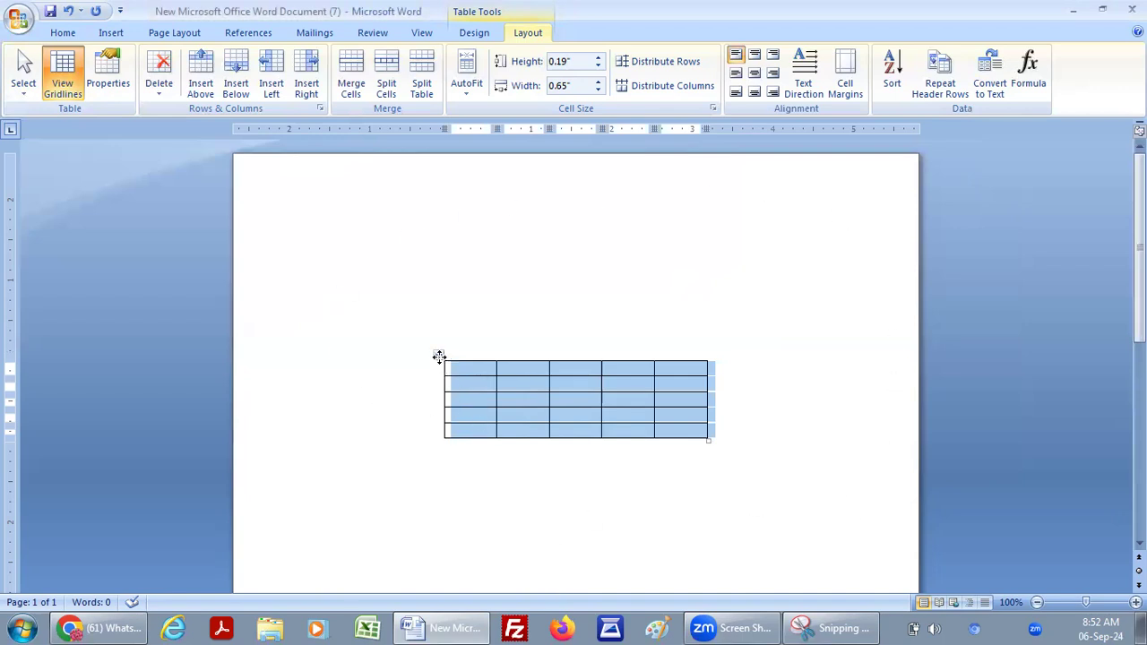
Change the table's alignment on the page to Right in Table Properties
click(116, 80)
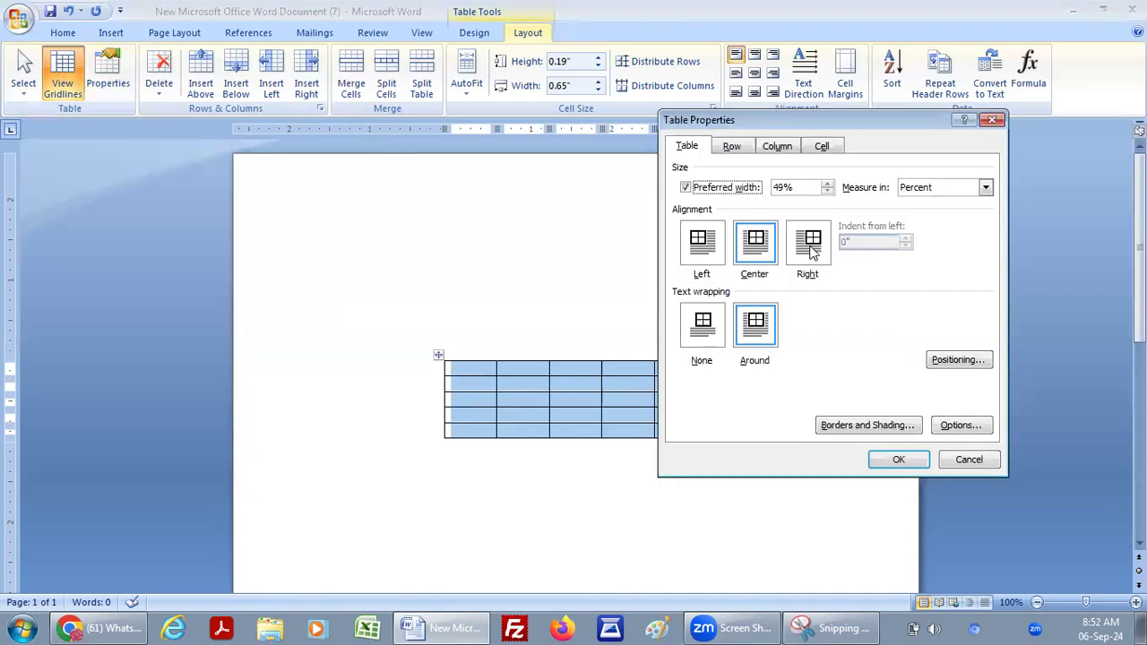
click(811, 243)
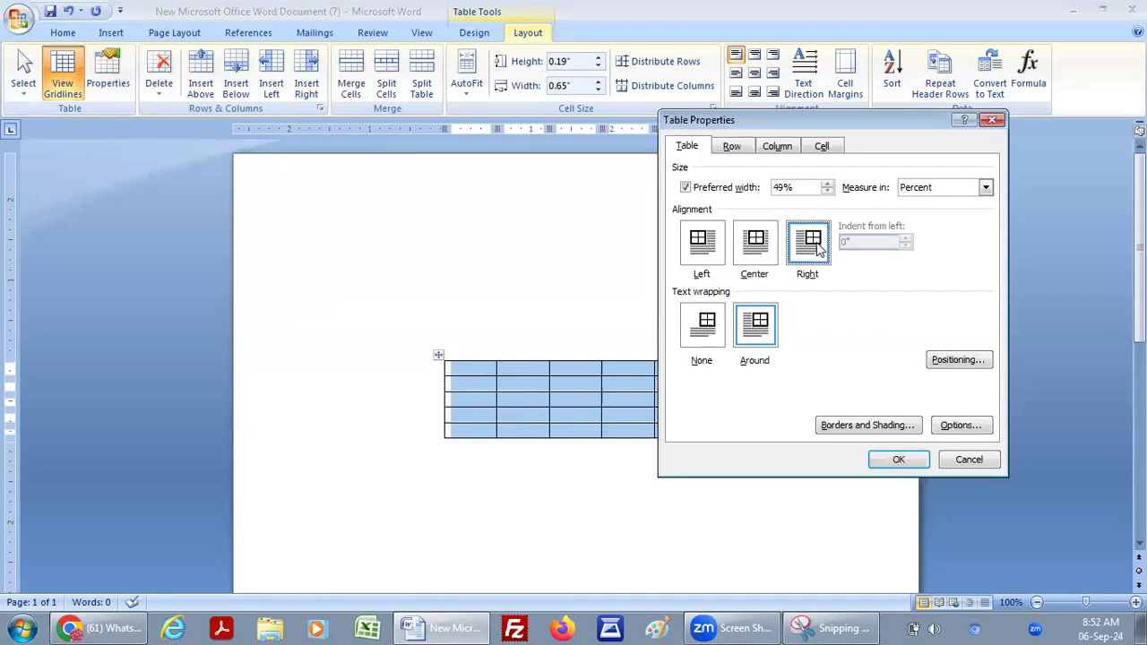
click(908, 461)
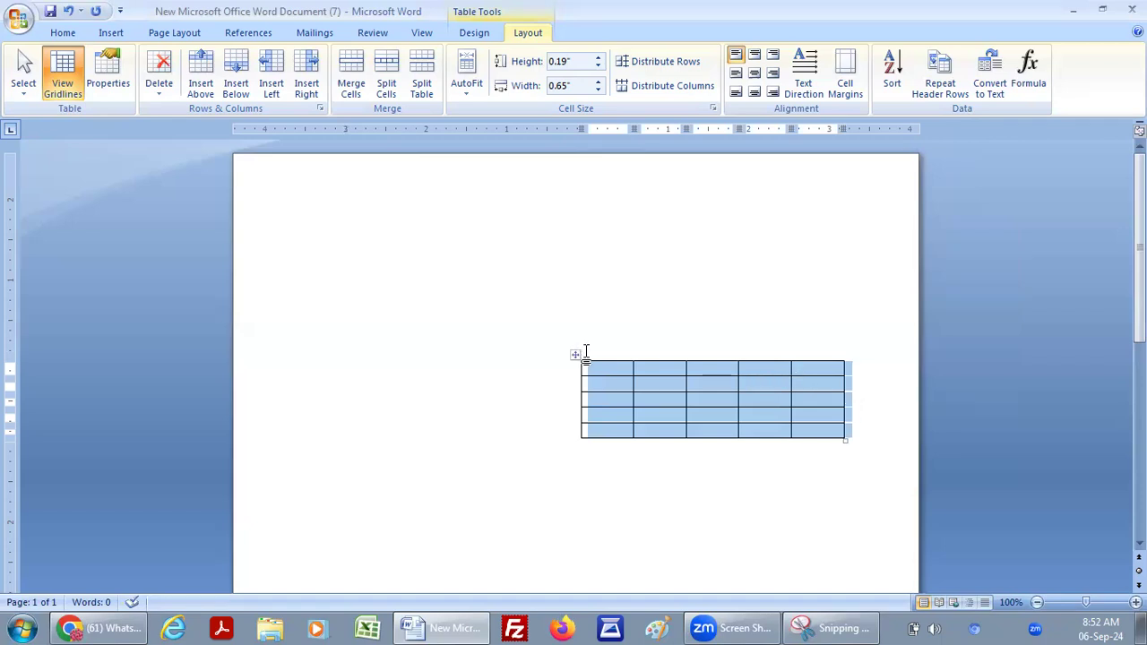
Change the table's alignment on the page to Left in Table Properties
click(107, 74)
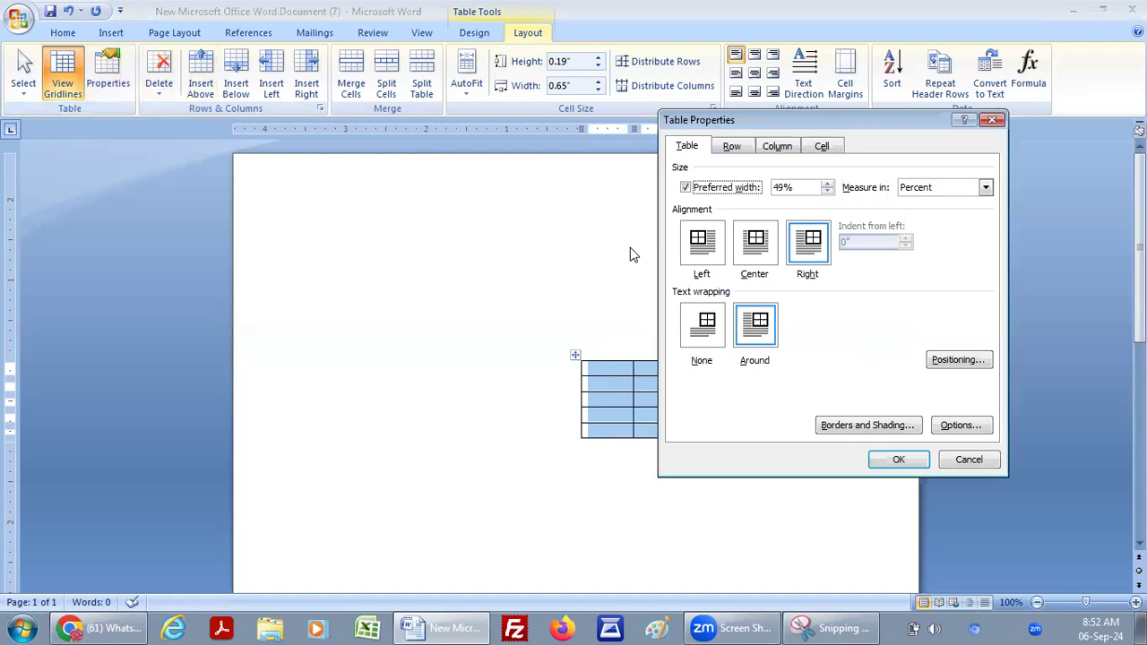
click(705, 238)
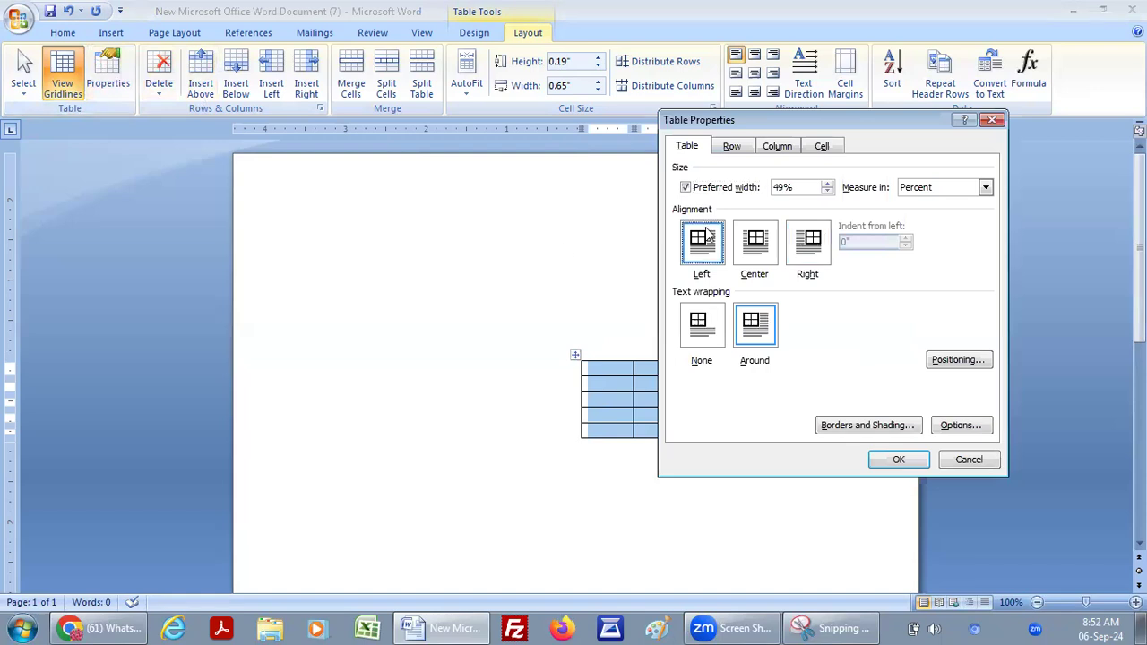
click(899, 458)
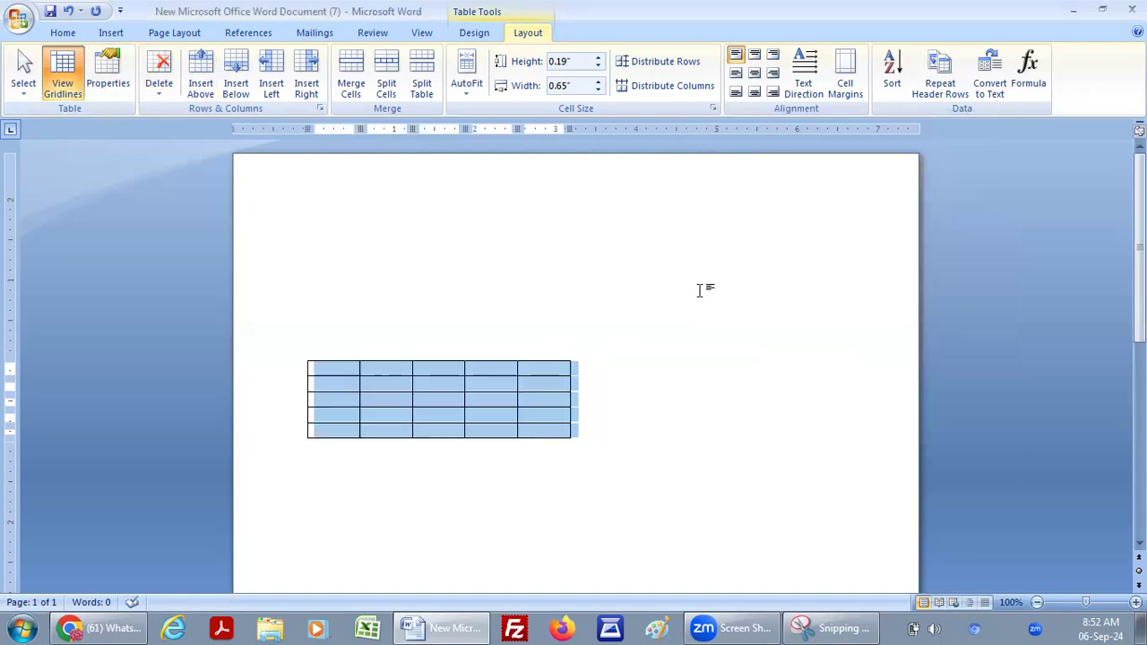
Turn on a specified height for all rows of the selected table and set it to 3.9 inches
click(112, 85)
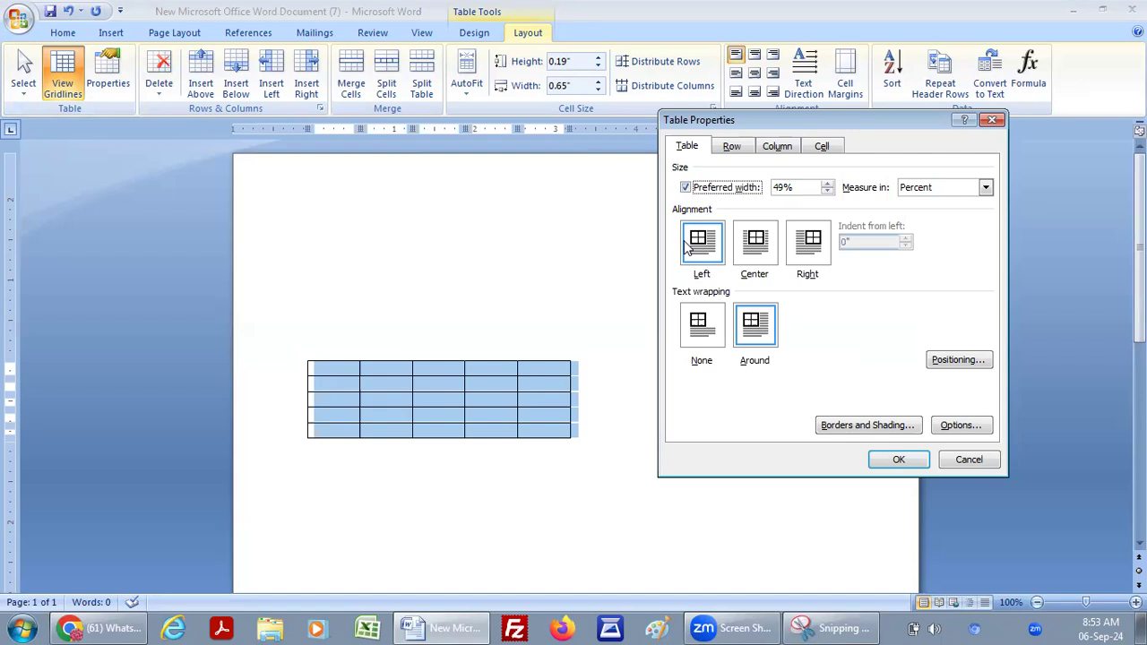
click(734, 150)
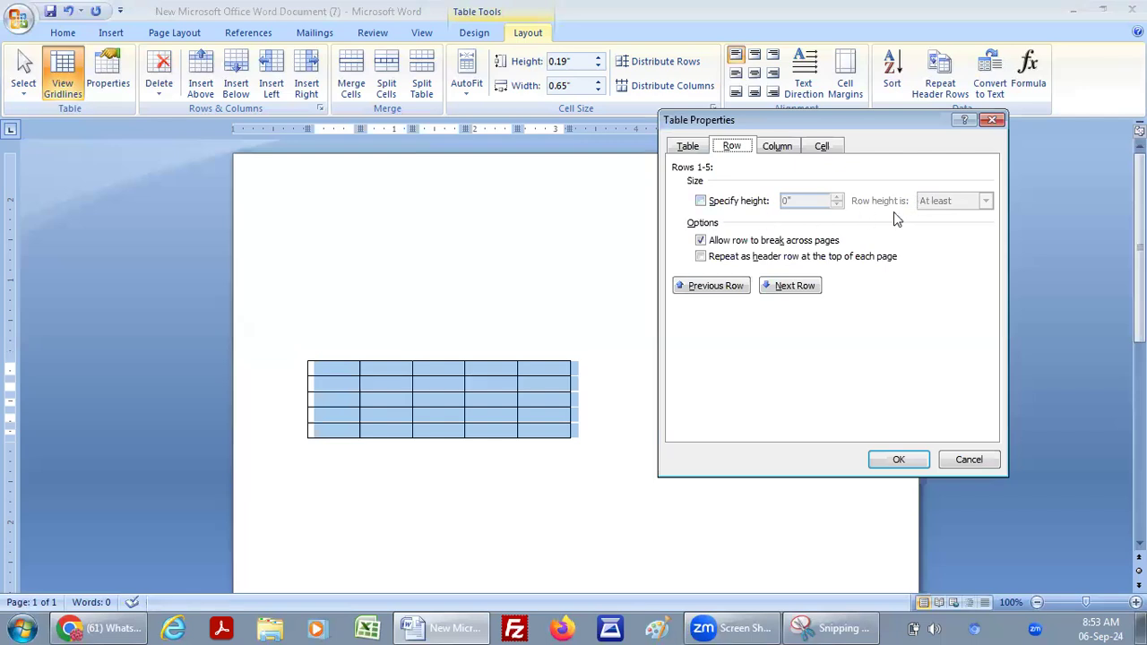
click(701, 201)
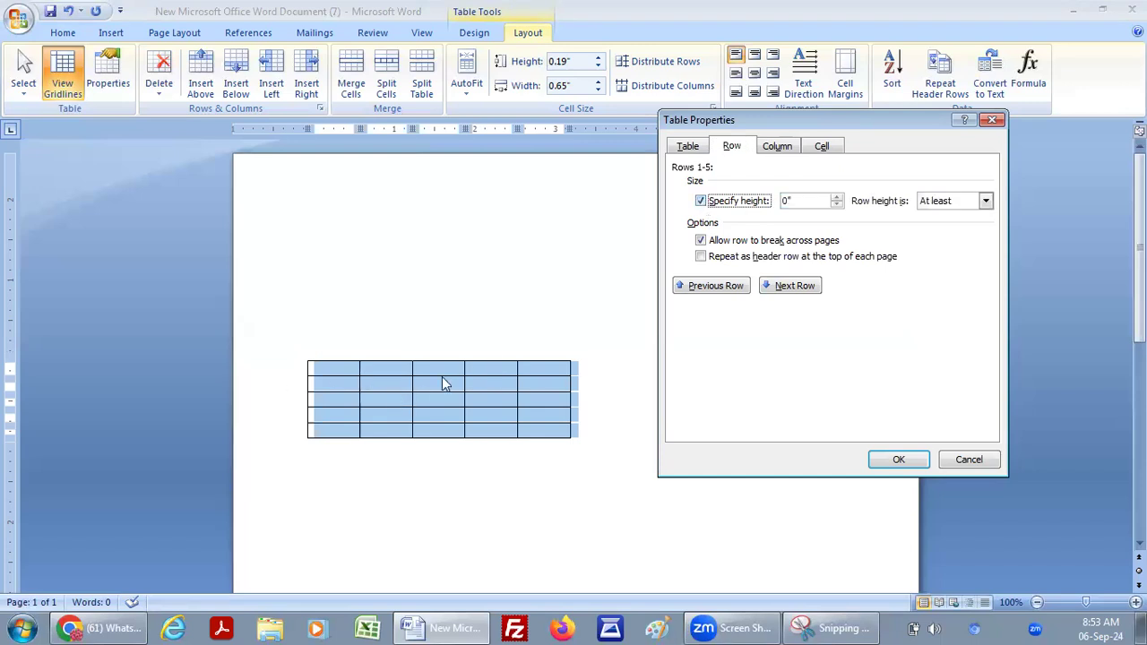
click(835, 197)
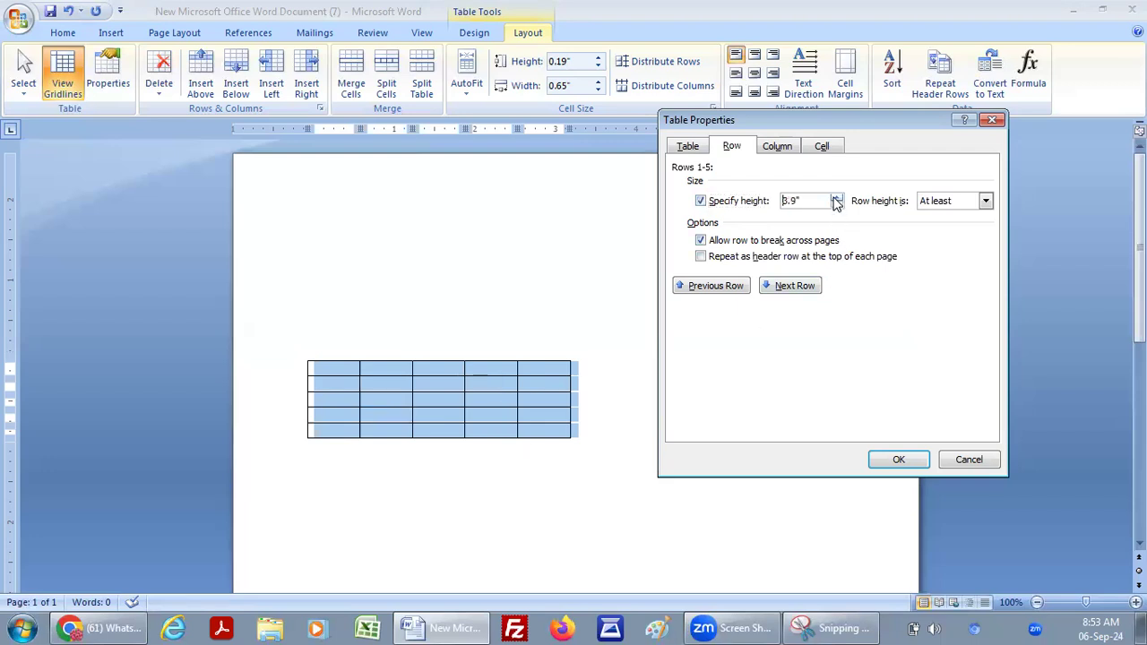
click(894, 461)
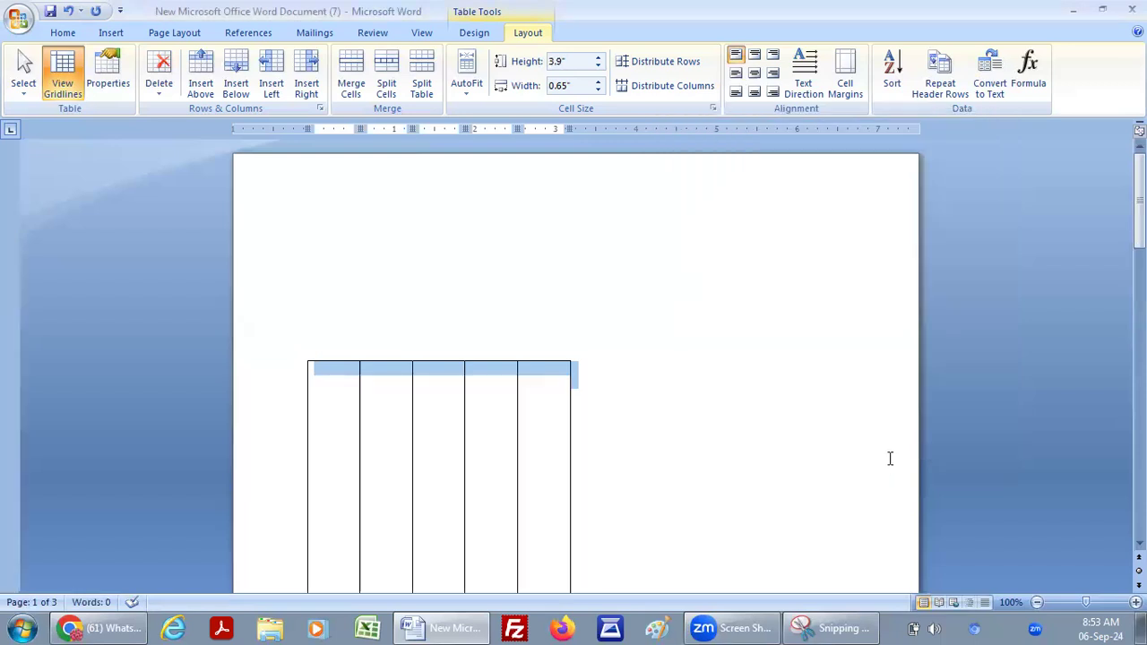
scroll(669, 354, down, 6)
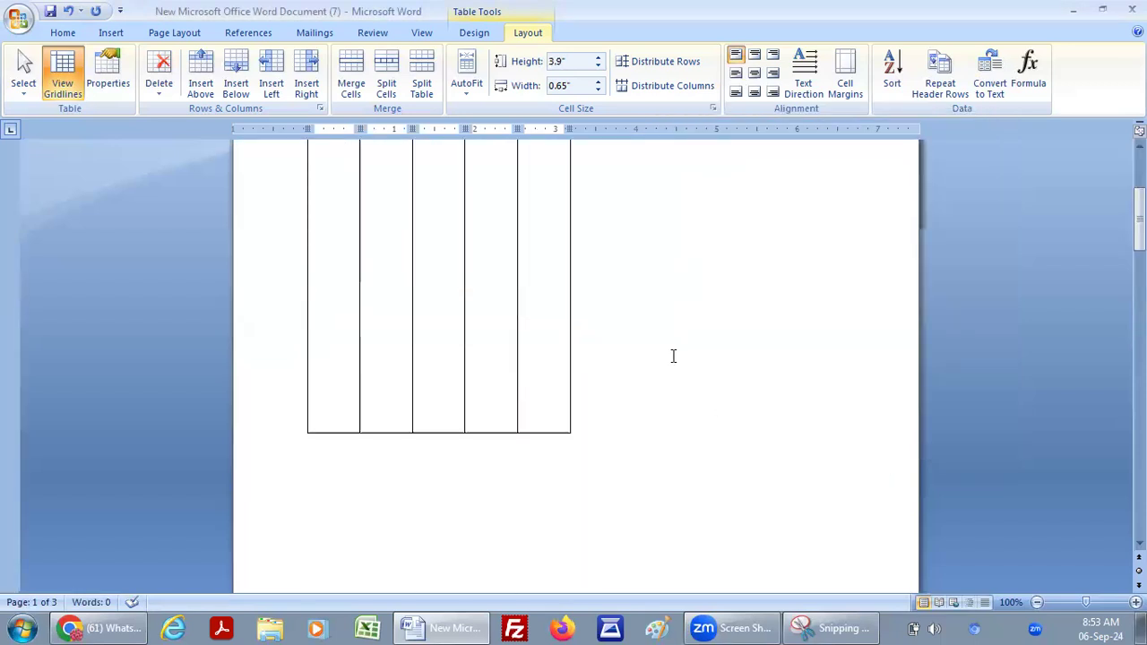
scroll(673, 357, up, 3)
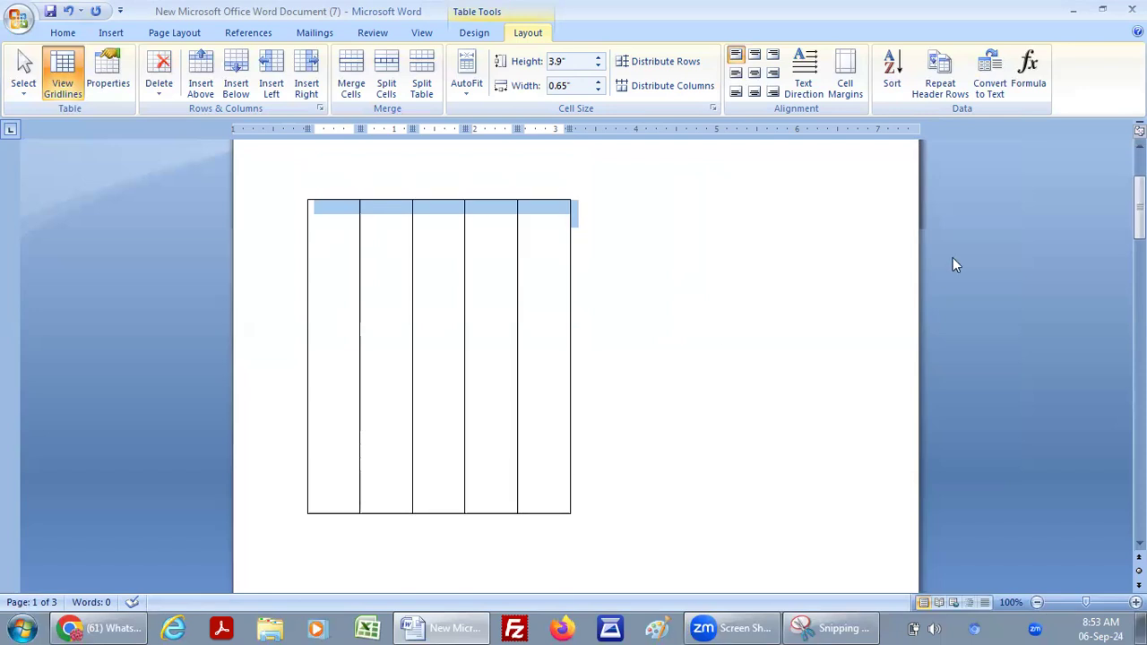
drag(1138, 209, 1139, 184)
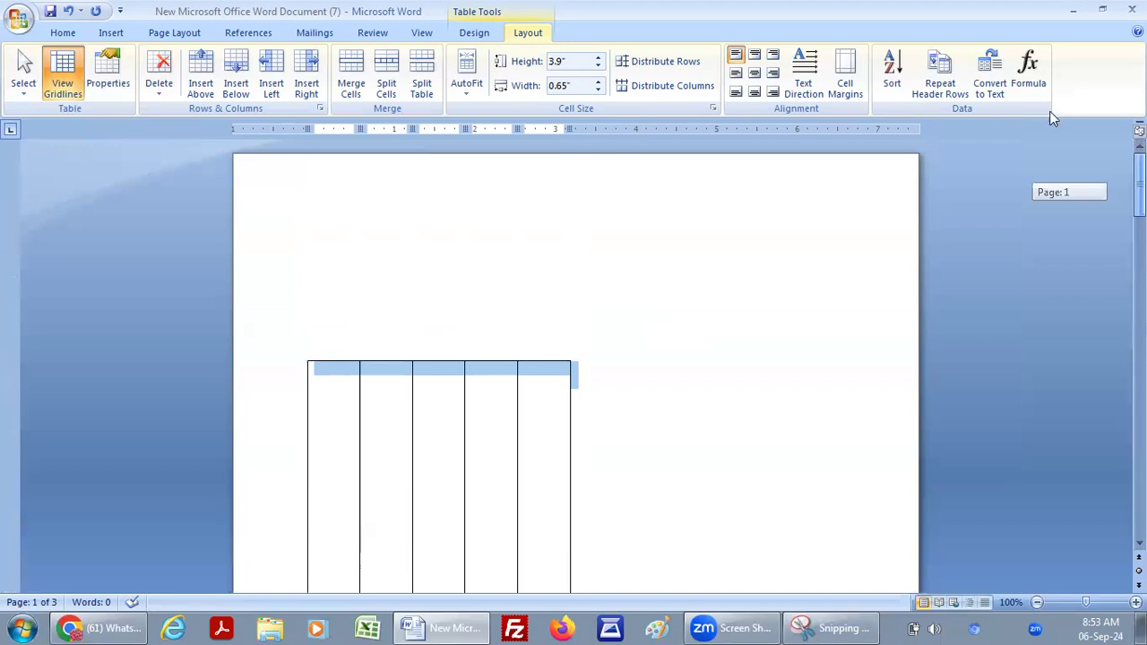
Reduce the specified height of all table rows to 1.4 inches
click(107, 81)
click(576, 208)
click(576, 207)
click(576, 208)
click(638, 462)
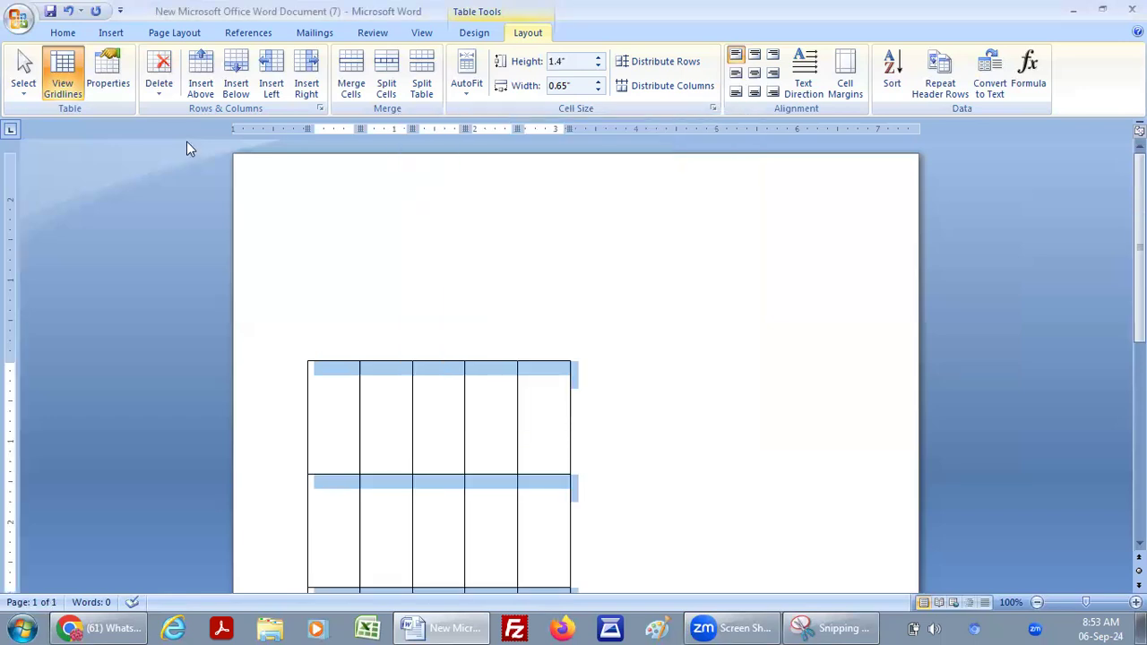
Reduce the specified height of all table rows to 0.2 inches
click(108, 72)
click(576, 208)
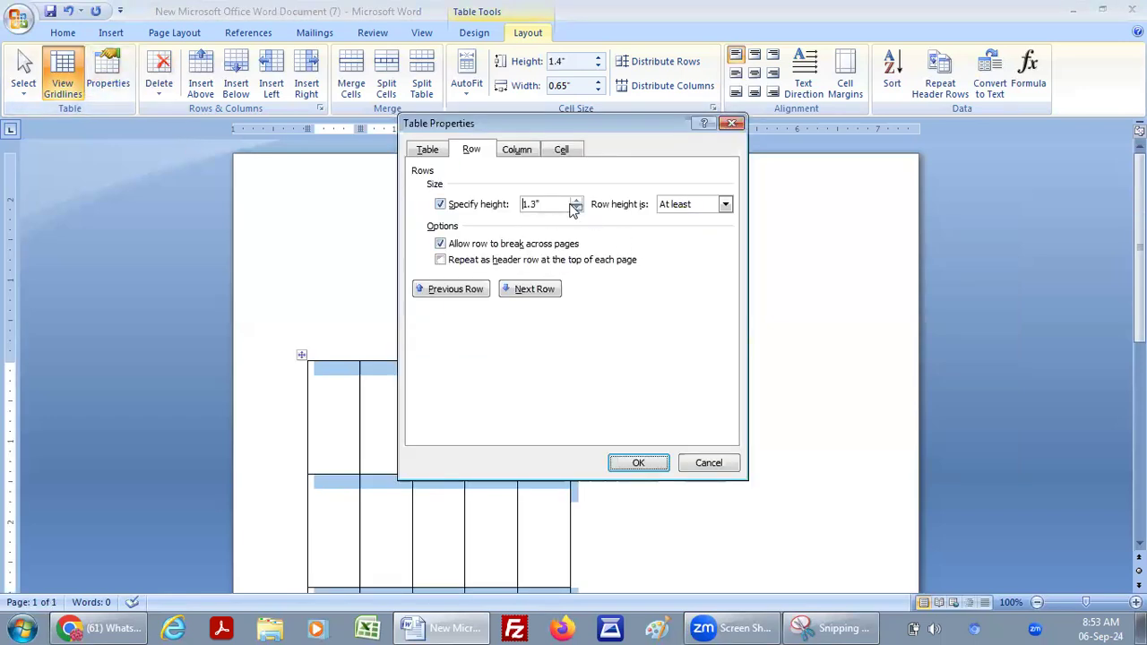
click(637, 462)
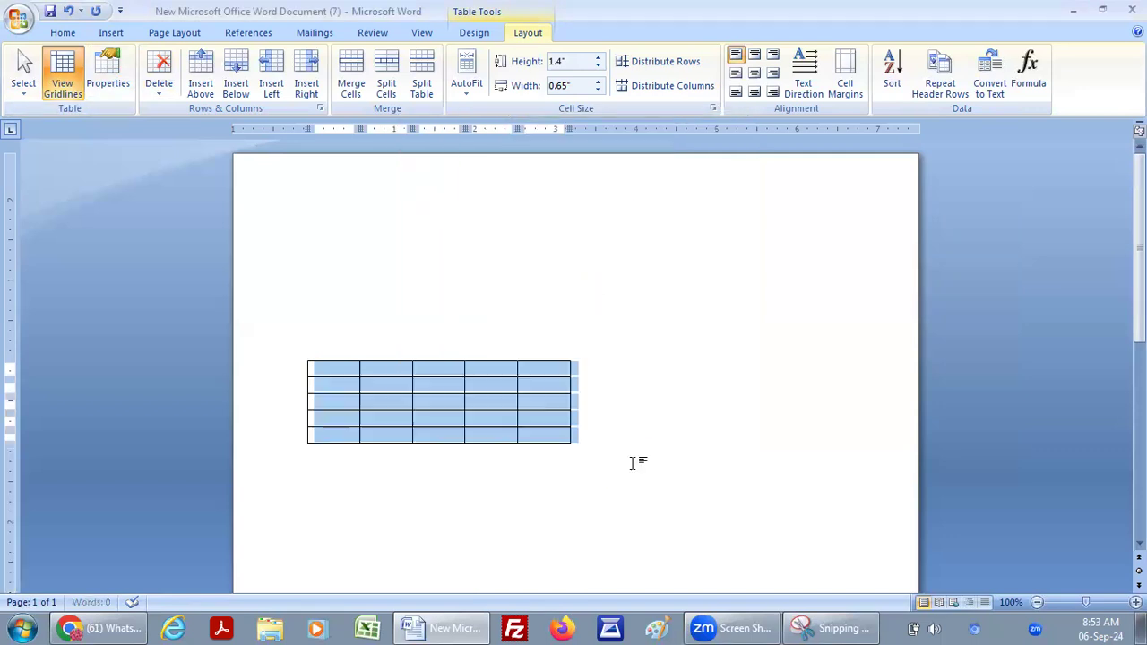
Increase the specified height of all table rows to 0.4 inches
click(109, 85)
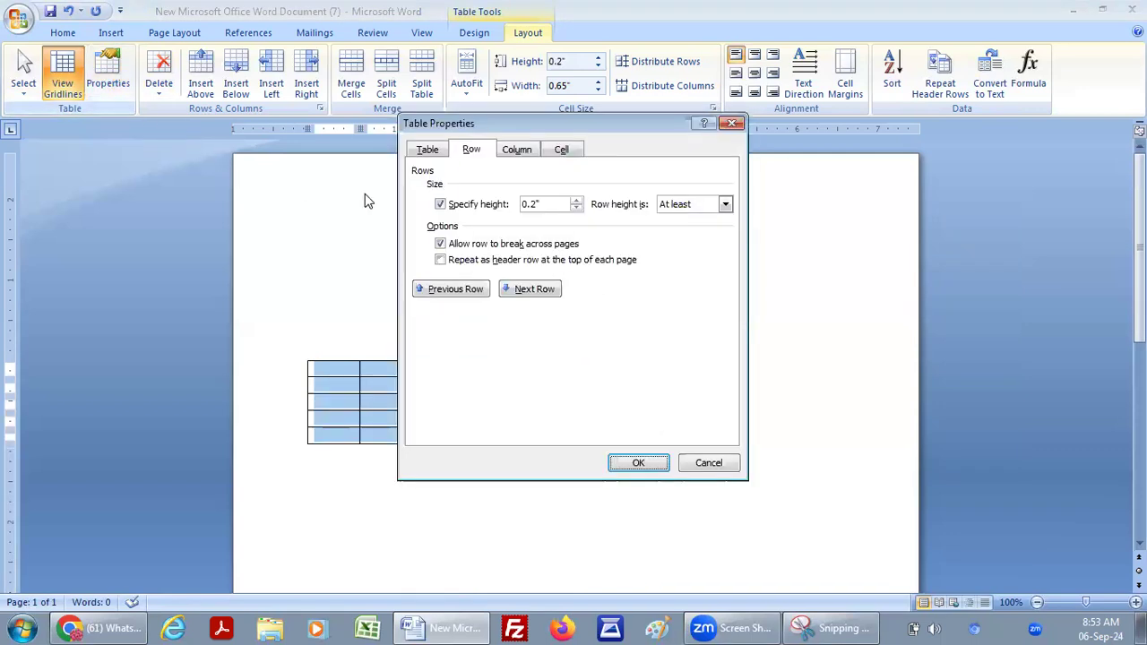
click(576, 201)
click(576, 201)
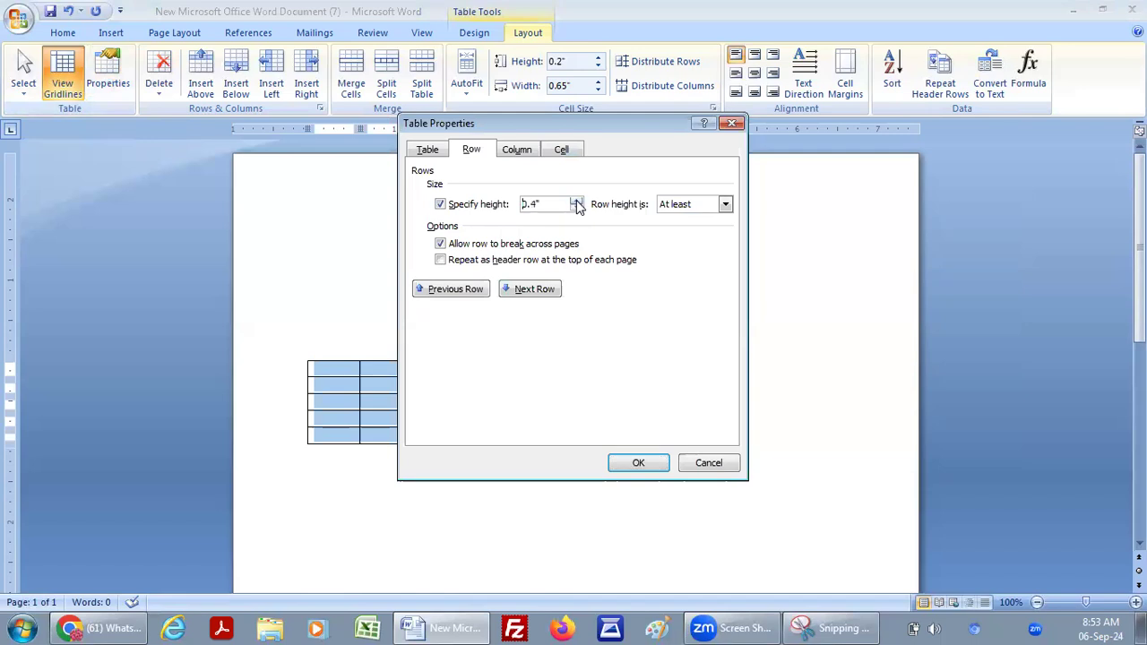
click(637, 462)
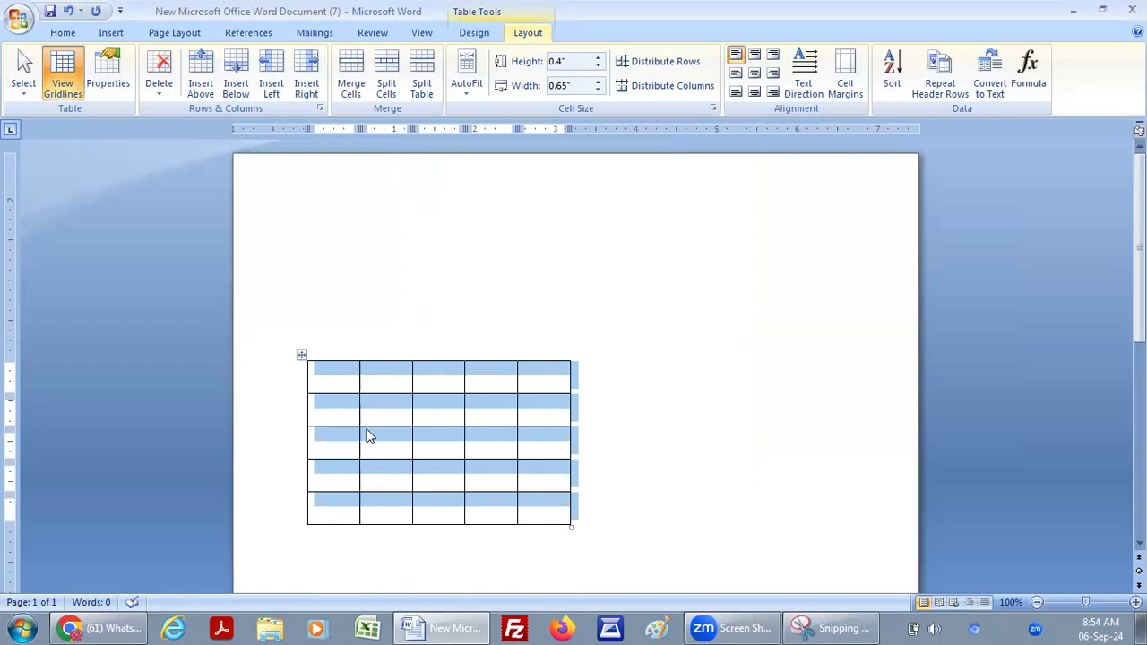
Select only the first row of the table and set its specified height to 0.8 inches
click(106, 77)
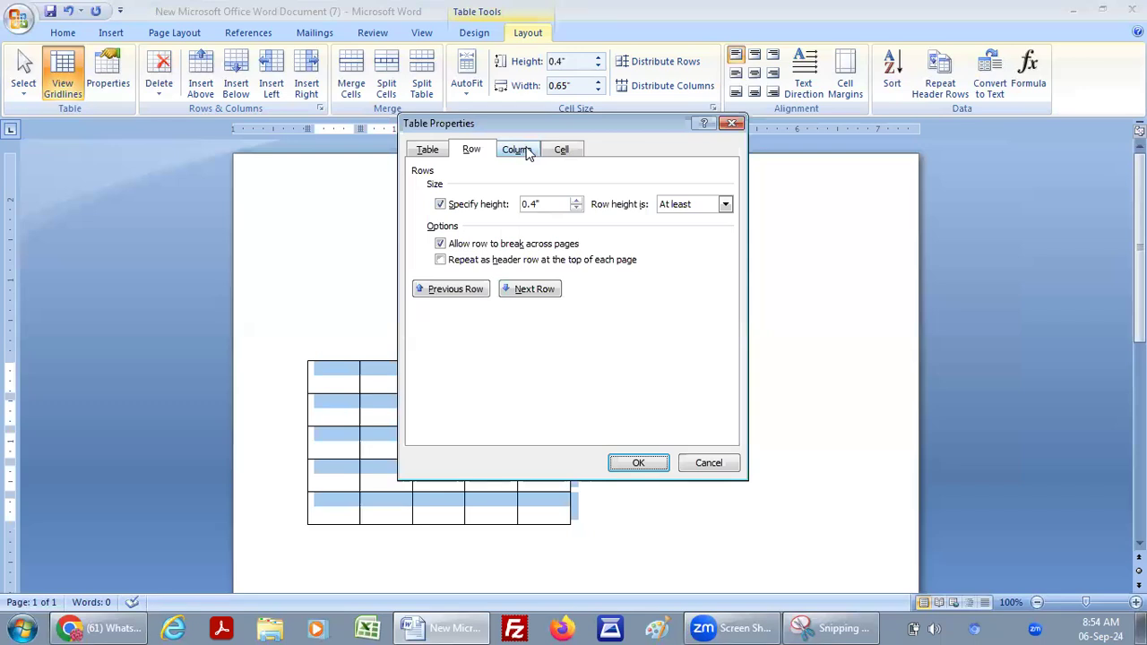
click(707, 463)
click(339, 380)
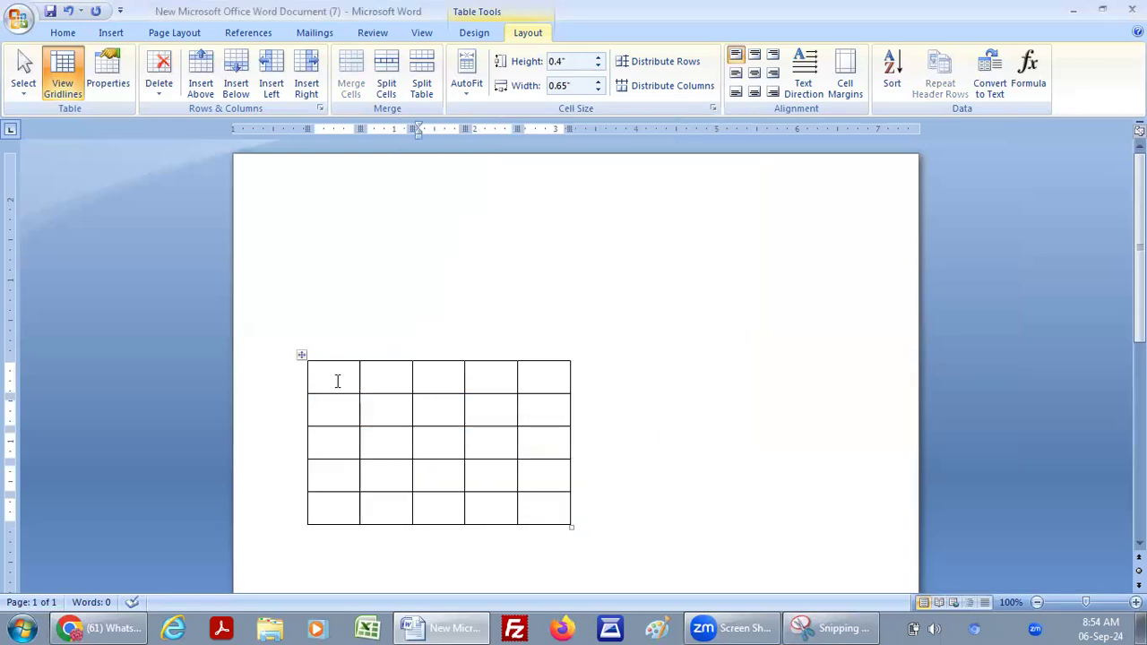
drag(350, 379, 540, 383)
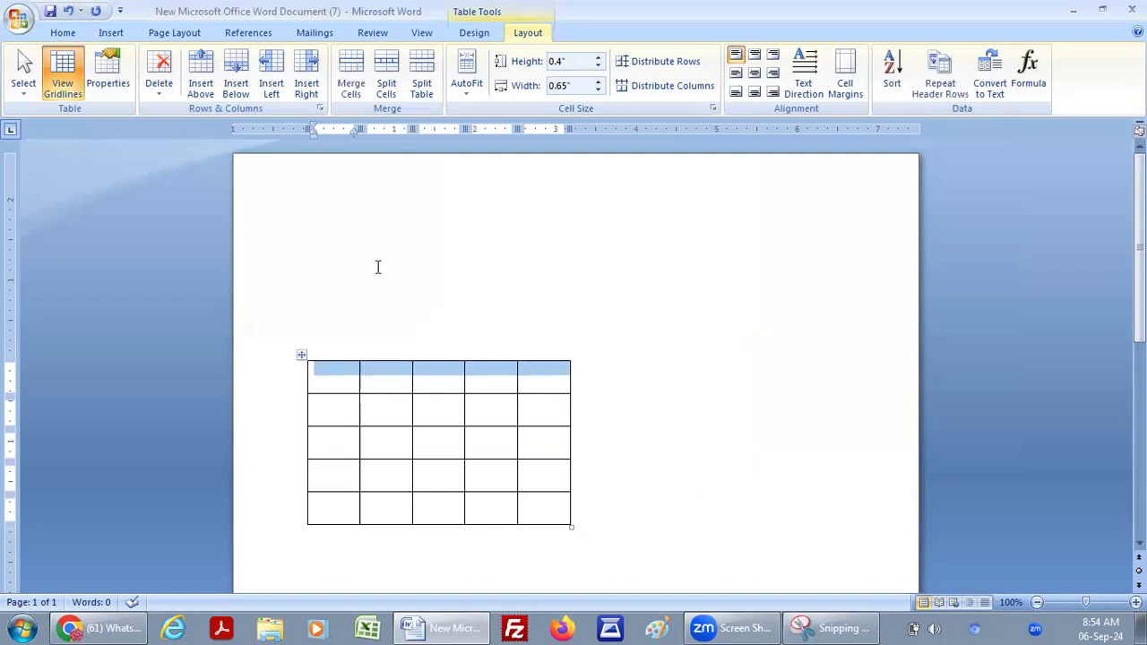
click(109, 79)
click(577, 201)
click(577, 201)
click(576, 201)
click(576, 201)
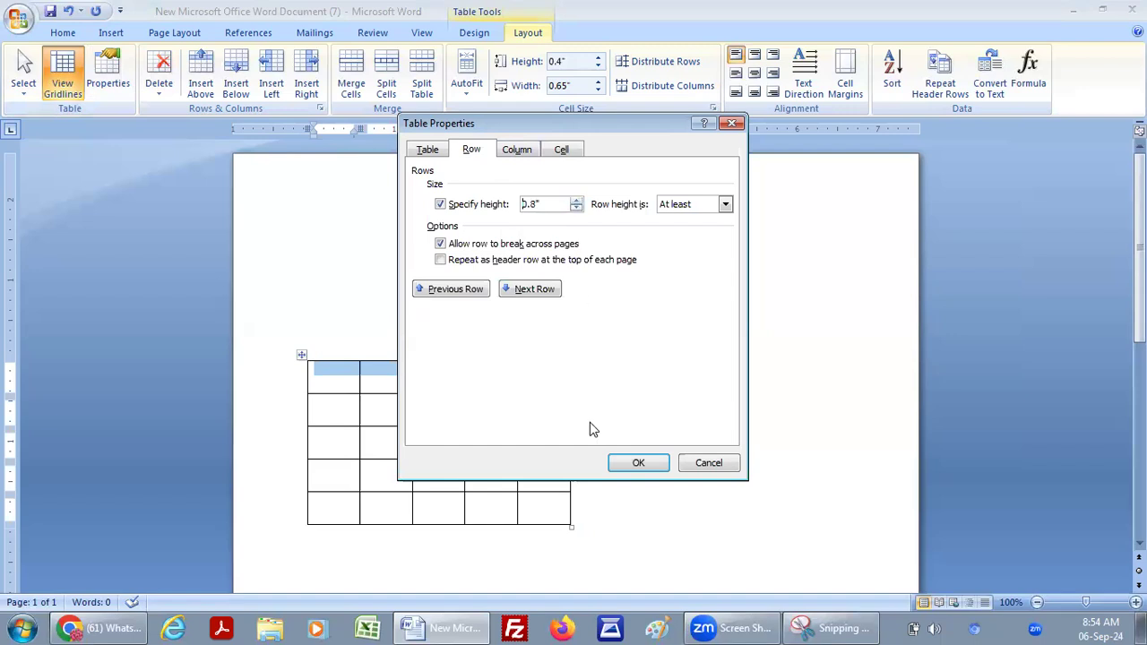
click(638, 463)
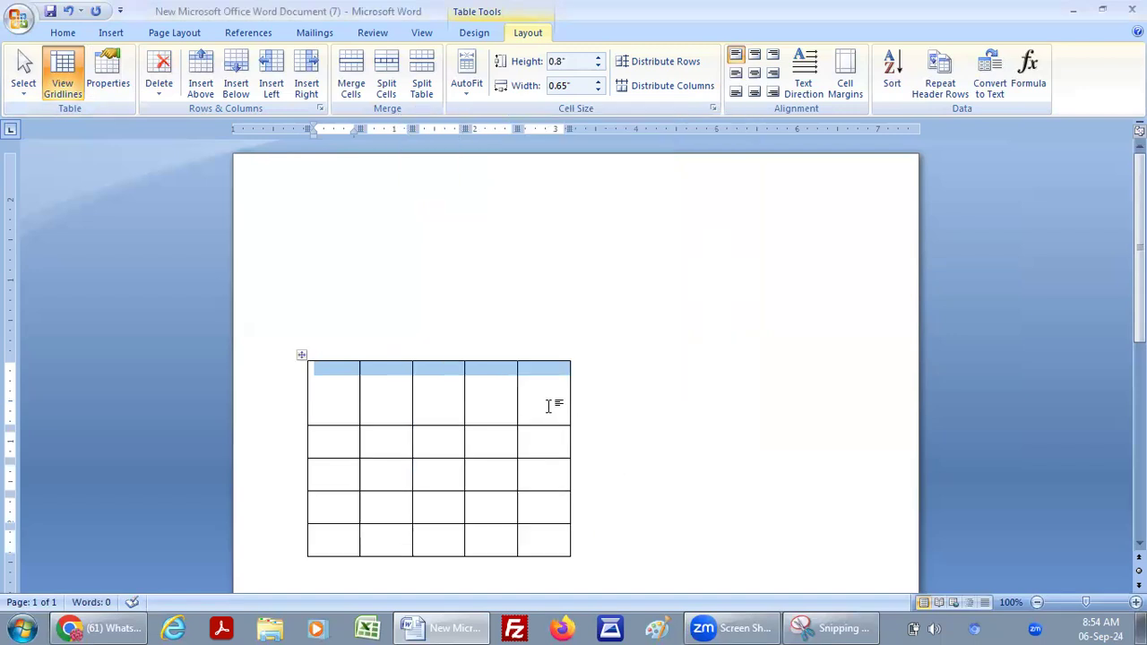
Reduce the specified height of the first row to 0.4 inches to match the other rows
drag(328, 410, 550, 407)
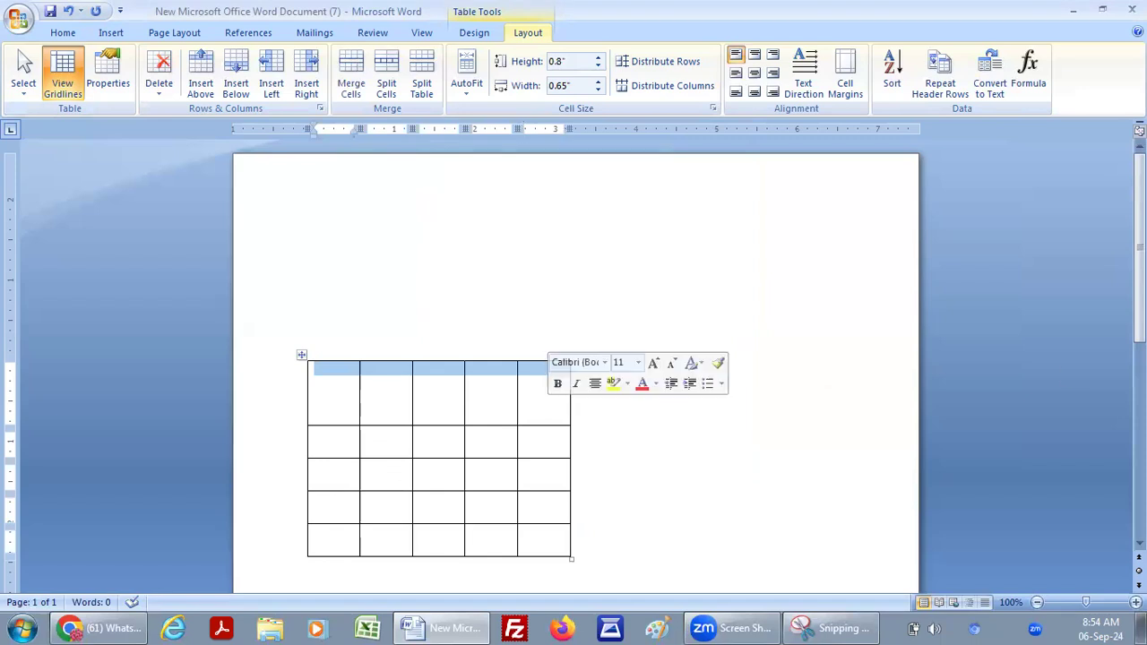
scroll(465, 298, down, 2)
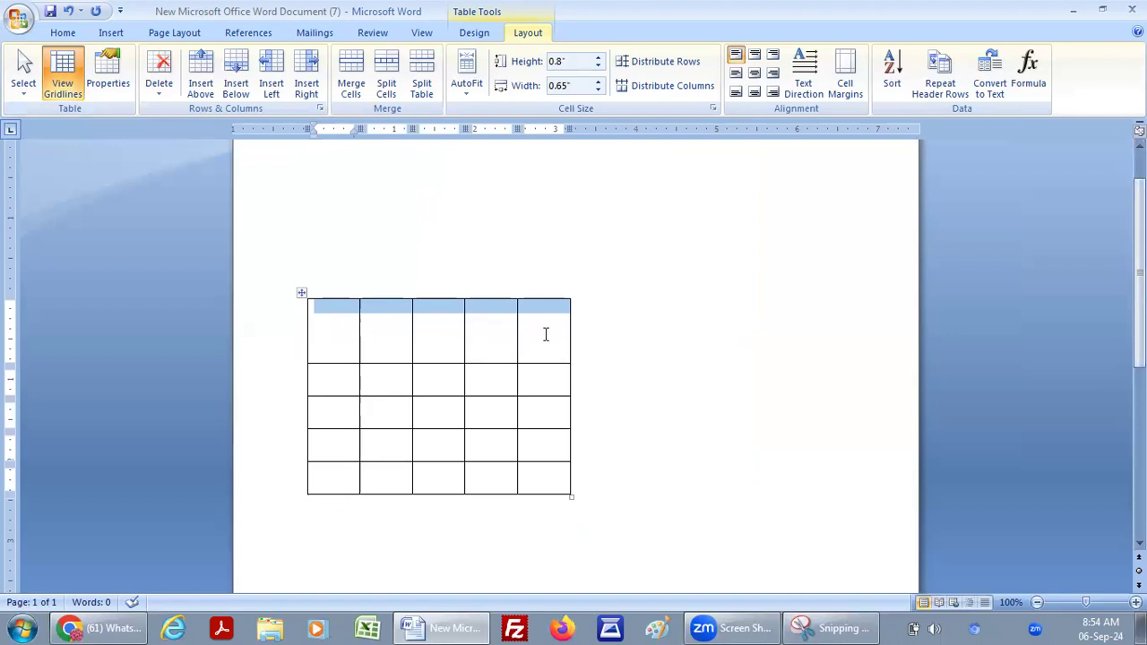
click(106, 74)
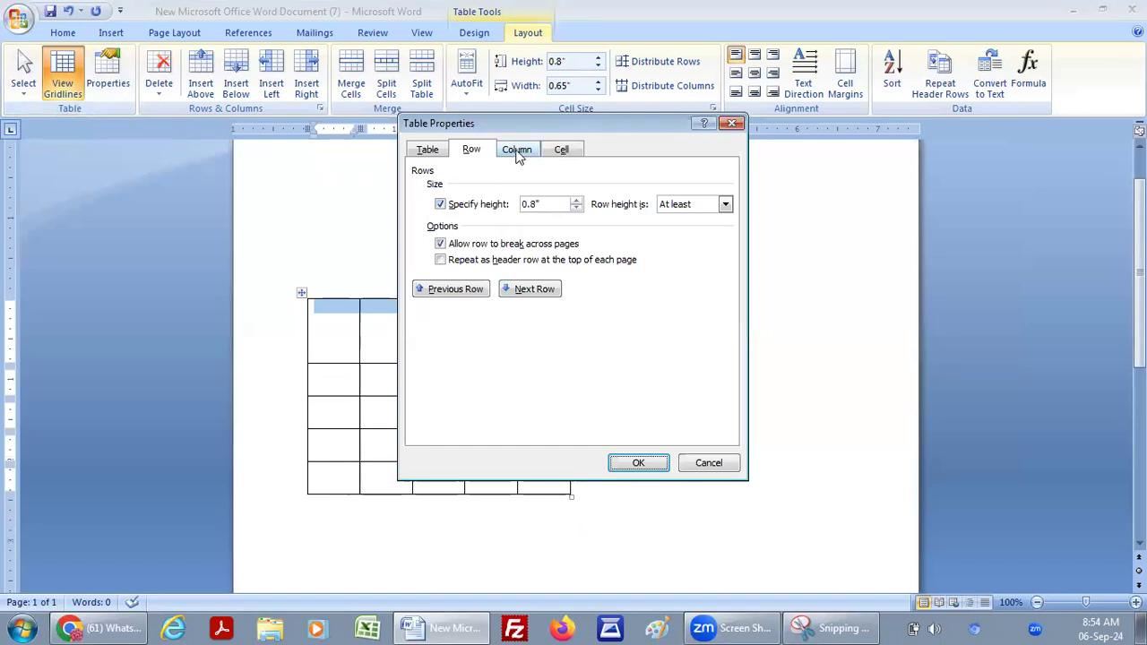
click(576, 208)
click(576, 208)
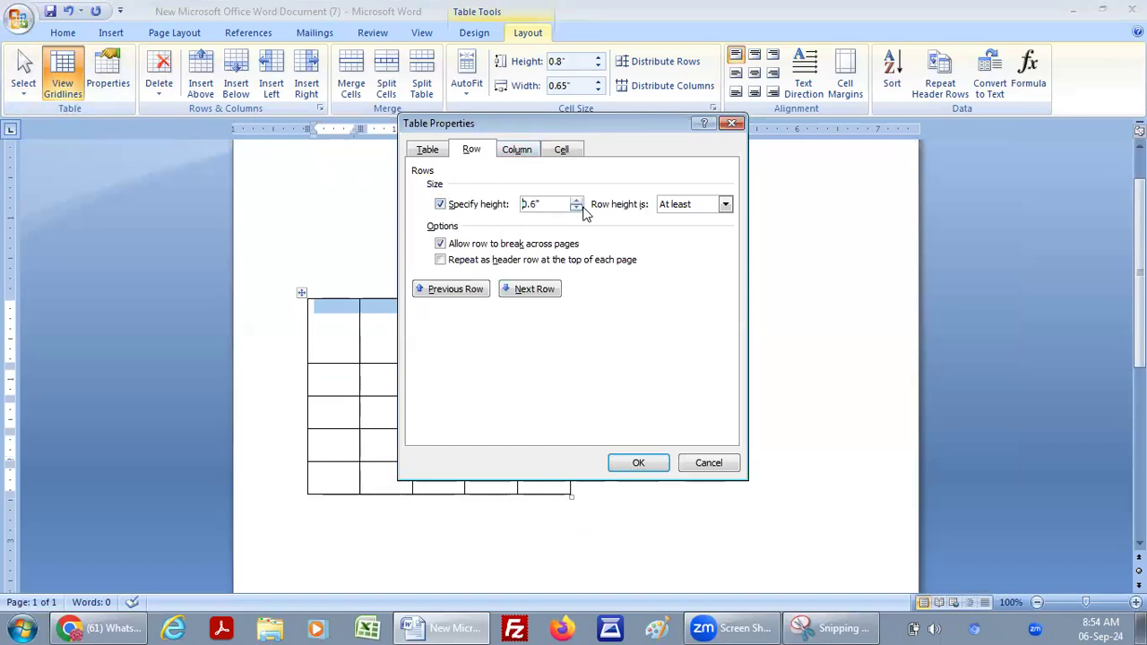
click(638, 462)
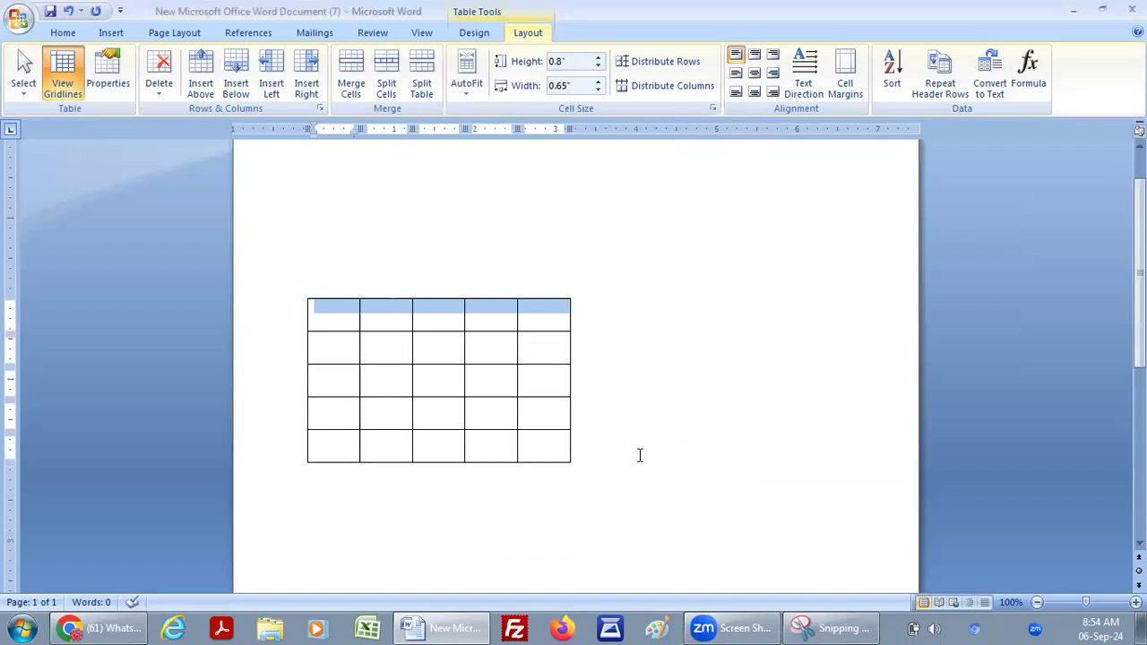
Increase the preferred width of the table's fourth column, measured in inches
click(500, 386)
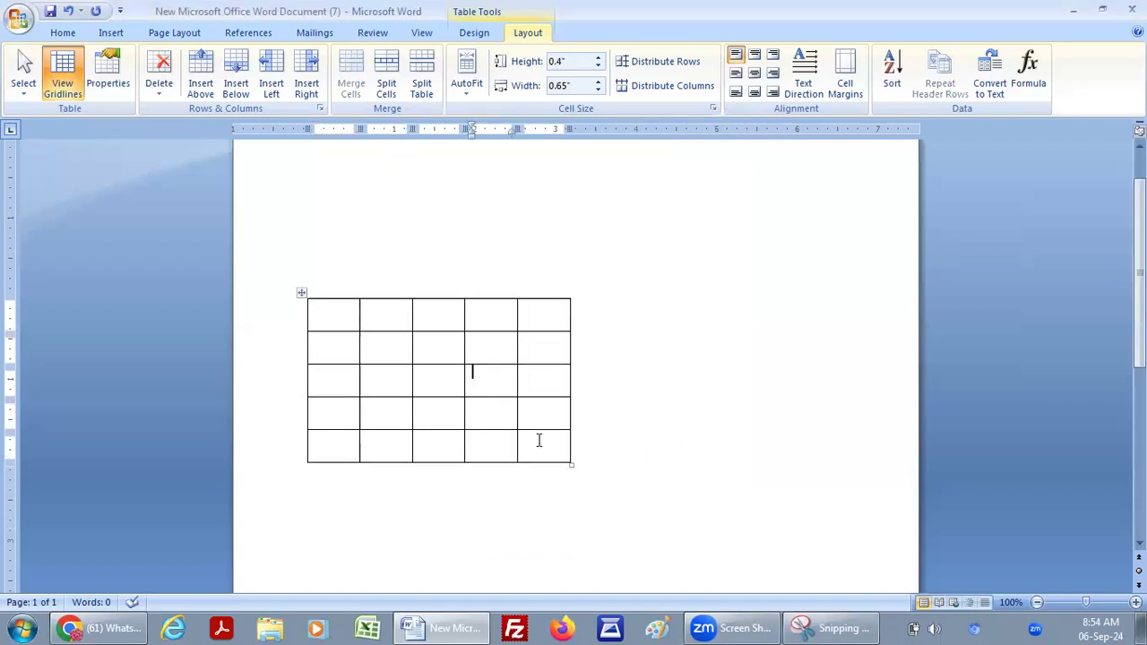
click(111, 84)
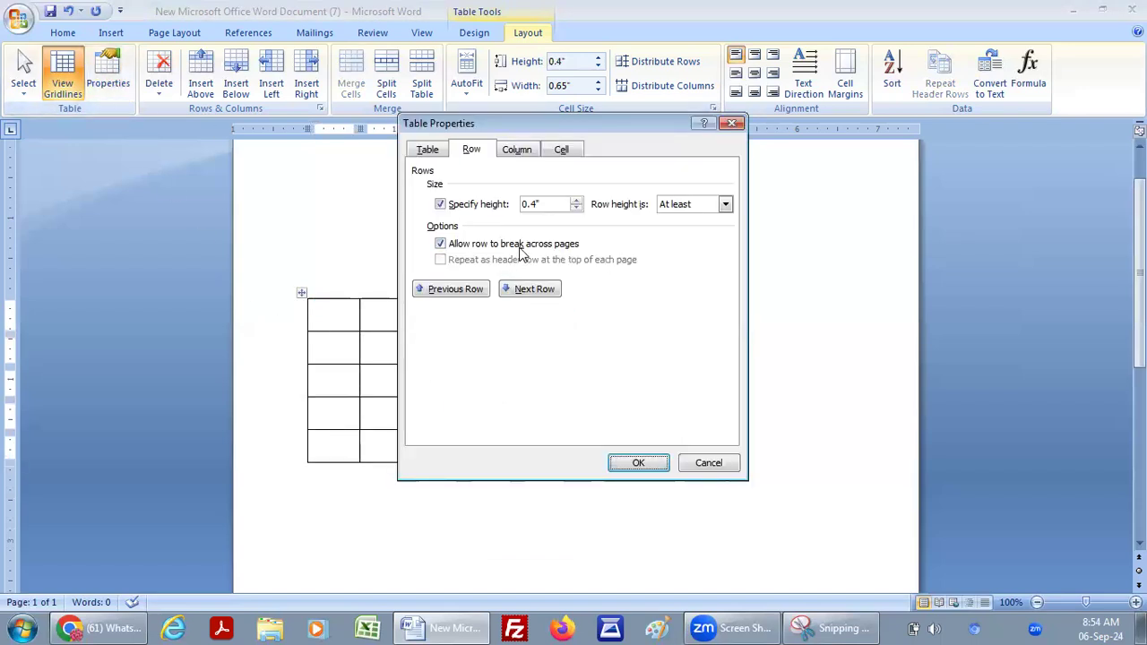
click(518, 151)
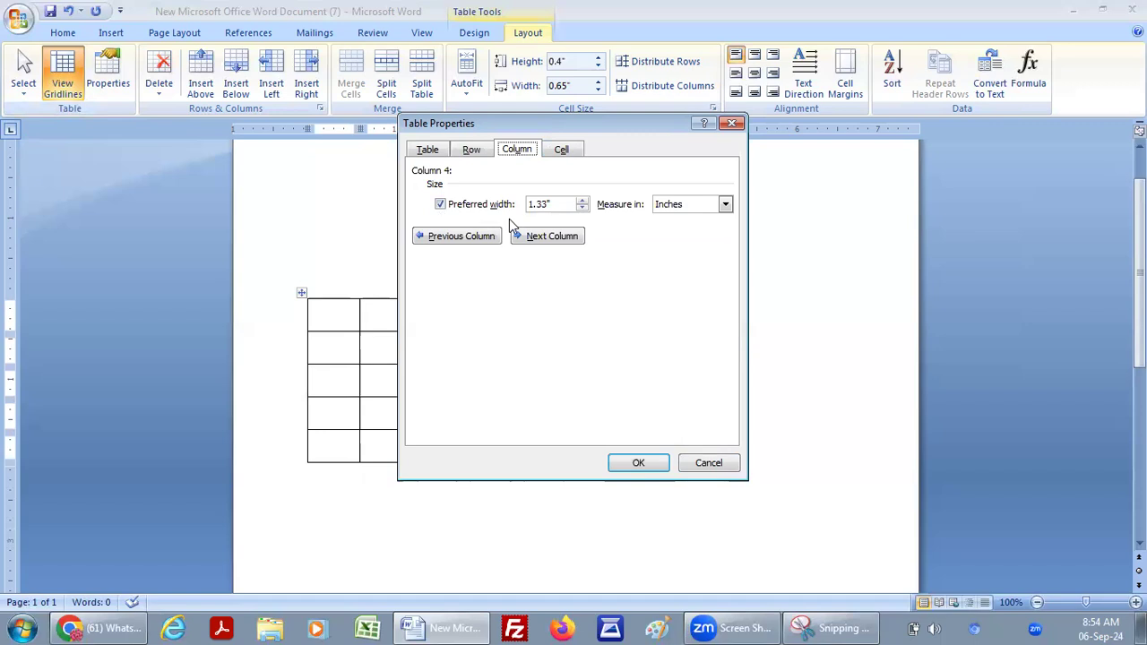
click(582, 201)
click(583, 201)
click(582, 201)
click(638, 462)
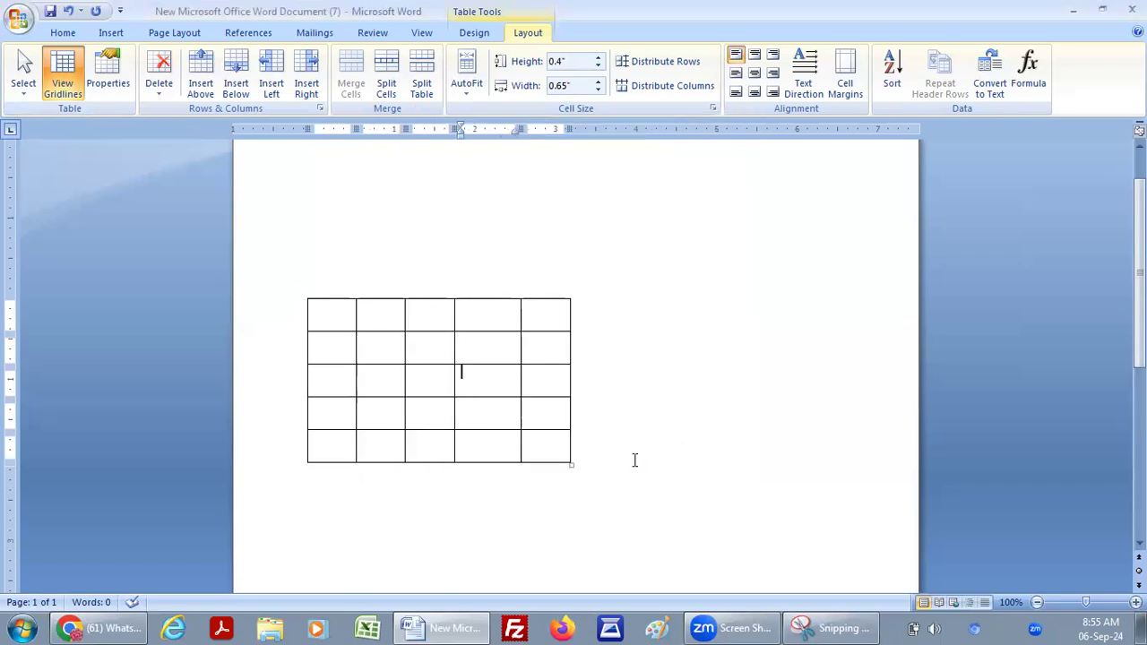
click(108, 76)
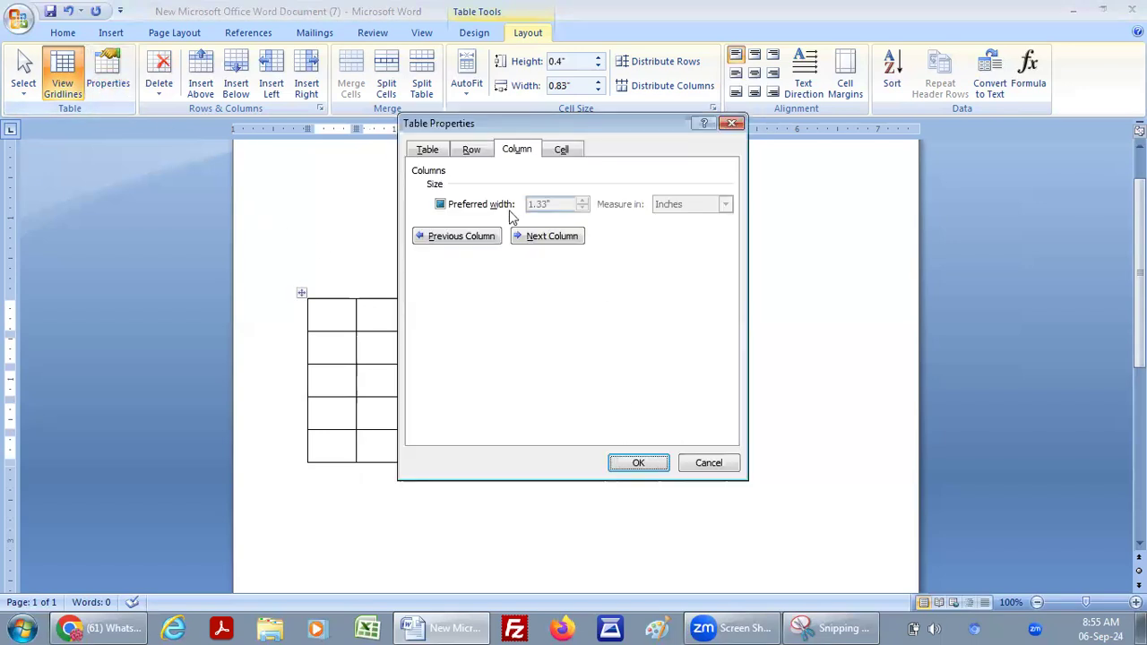
click(440, 205)
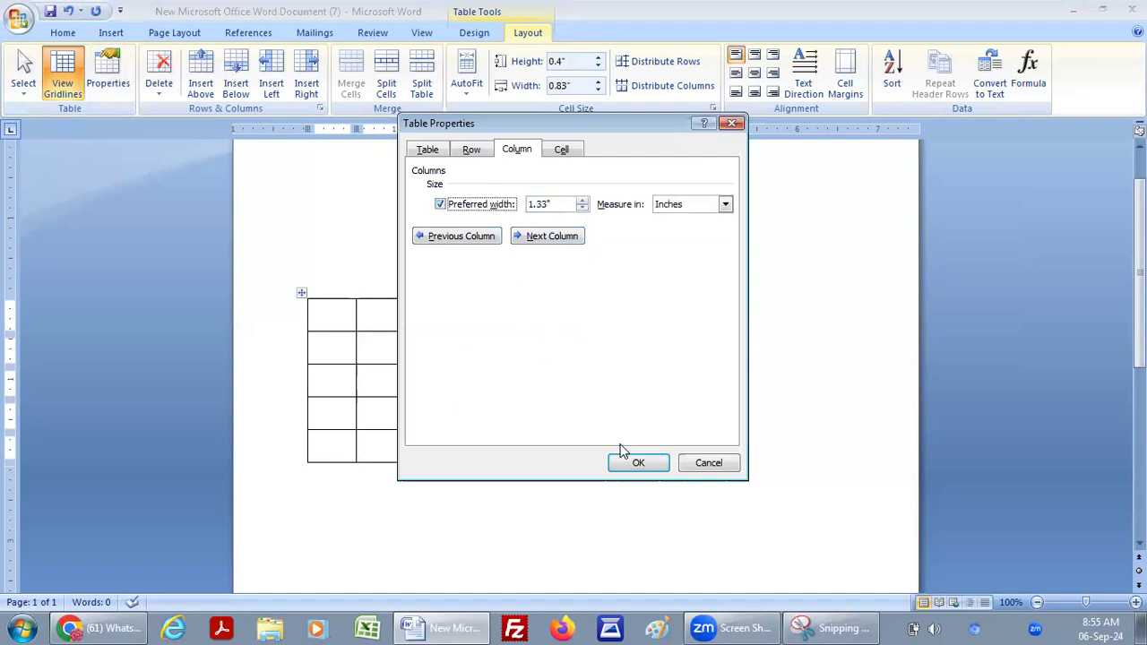
click(709, 463)
Select the whole table, turn on the preferred width for all columns and set it to 4.3 inches
click(298, 297)
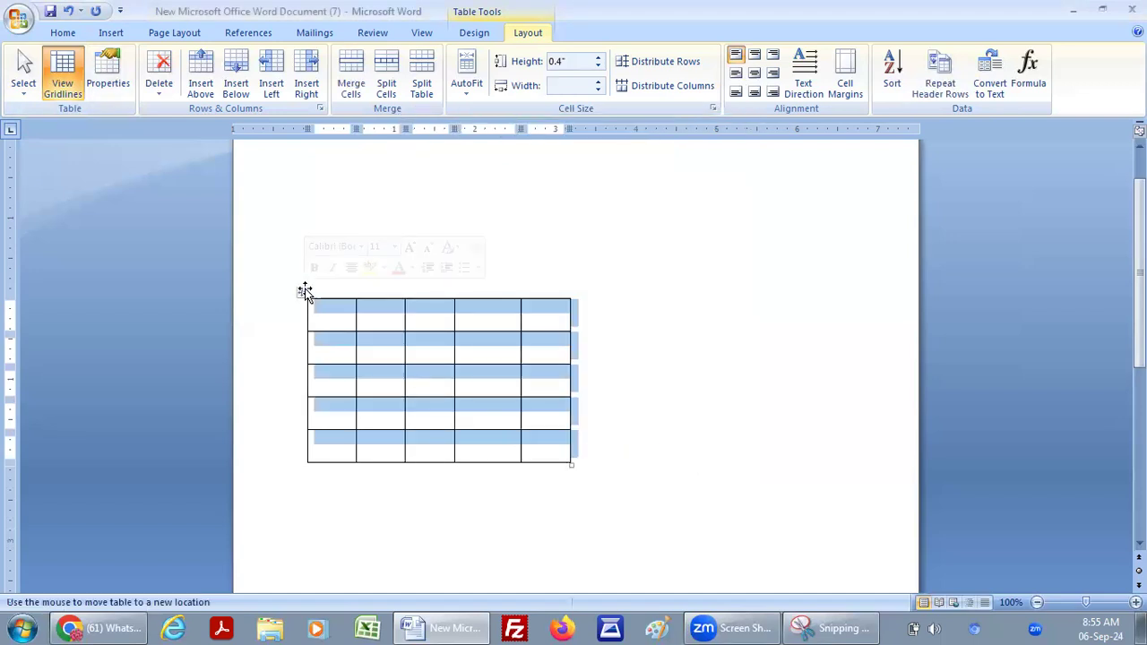
click(107, 77)
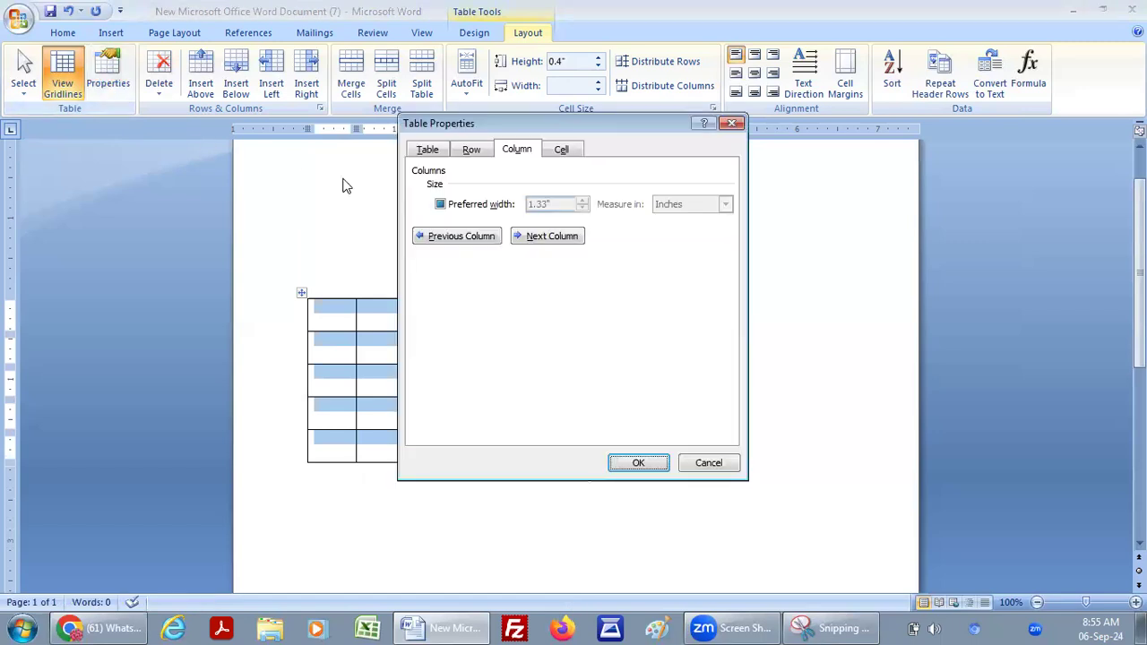
click(440, 205)
click(582, 201)
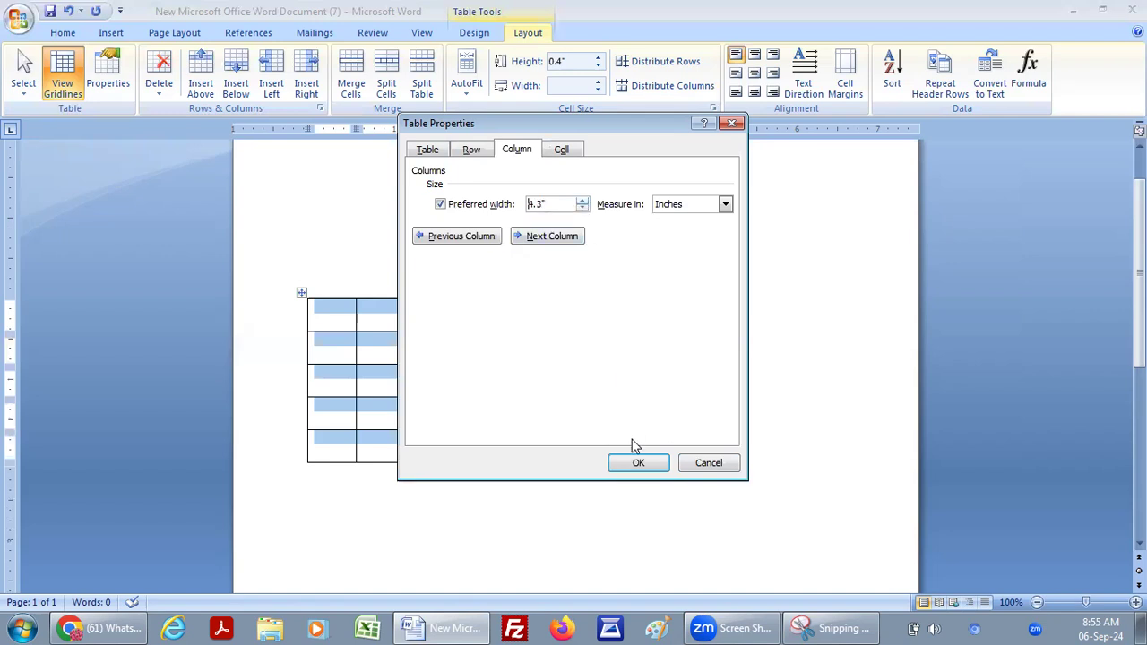
click(638, 462)
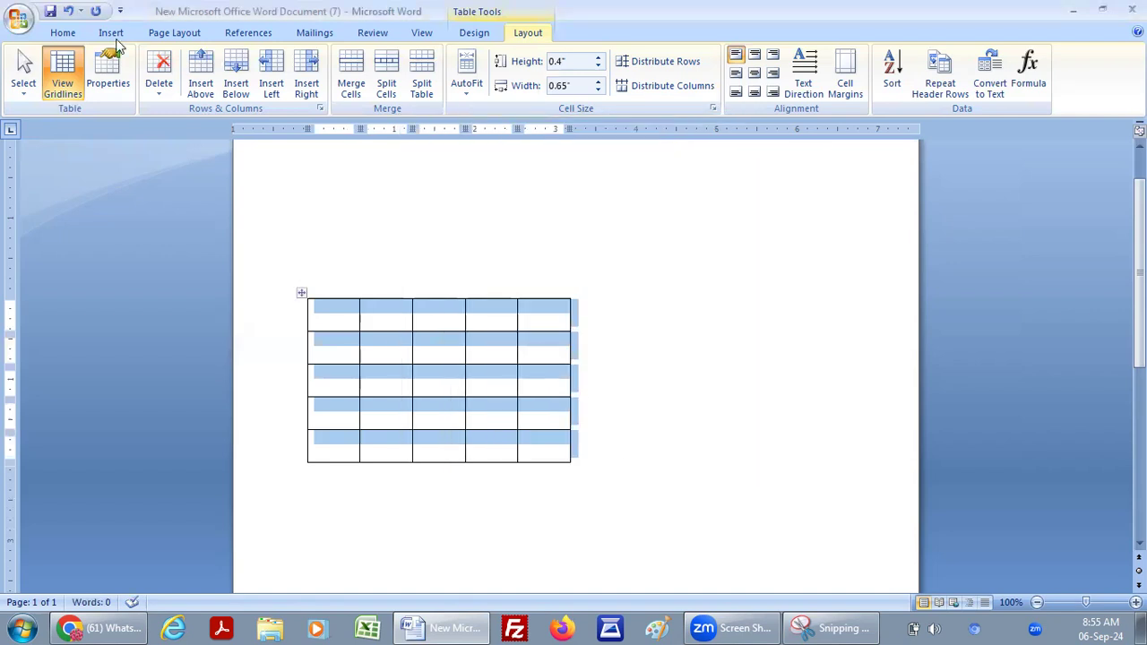
click(119, 75)
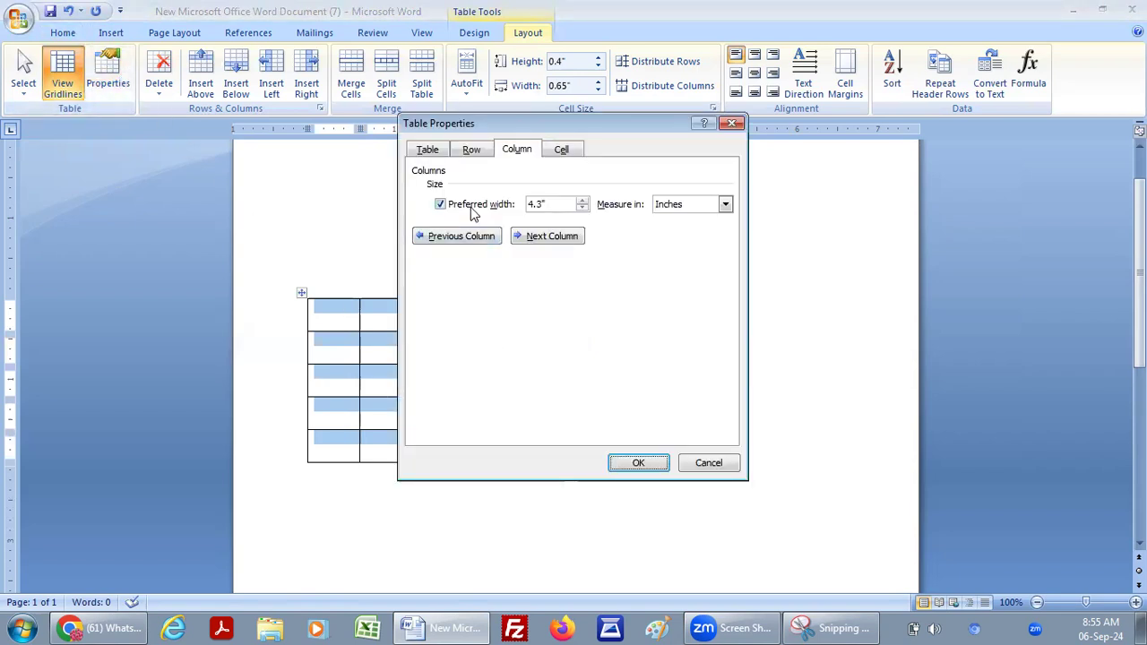
click(567, 150)
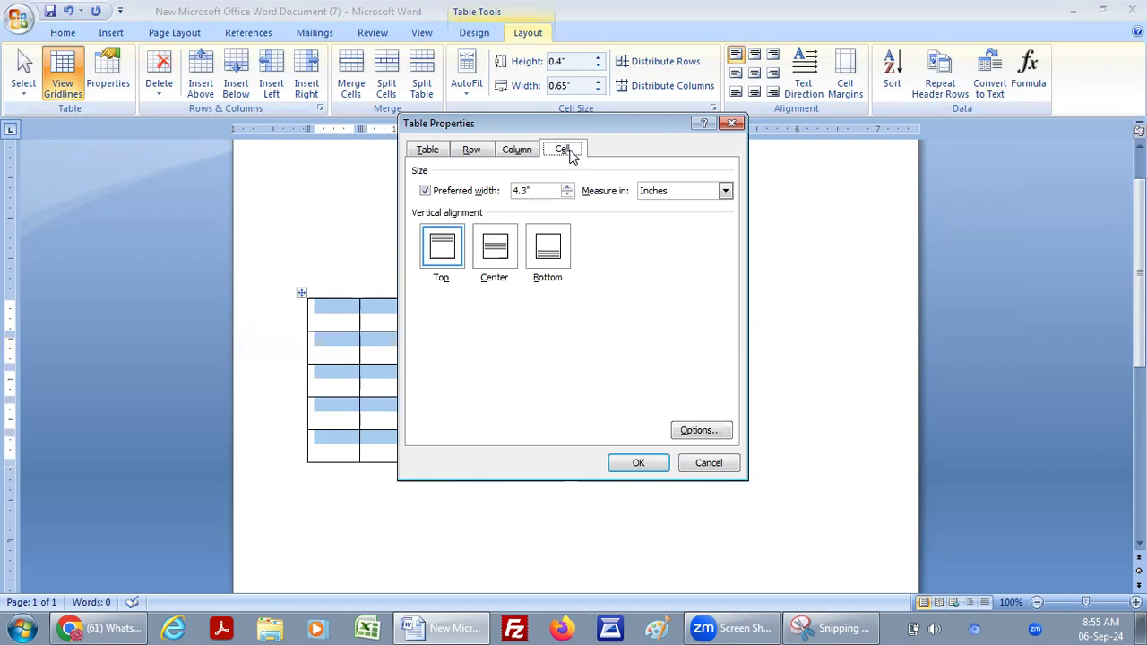
click(707, 464)
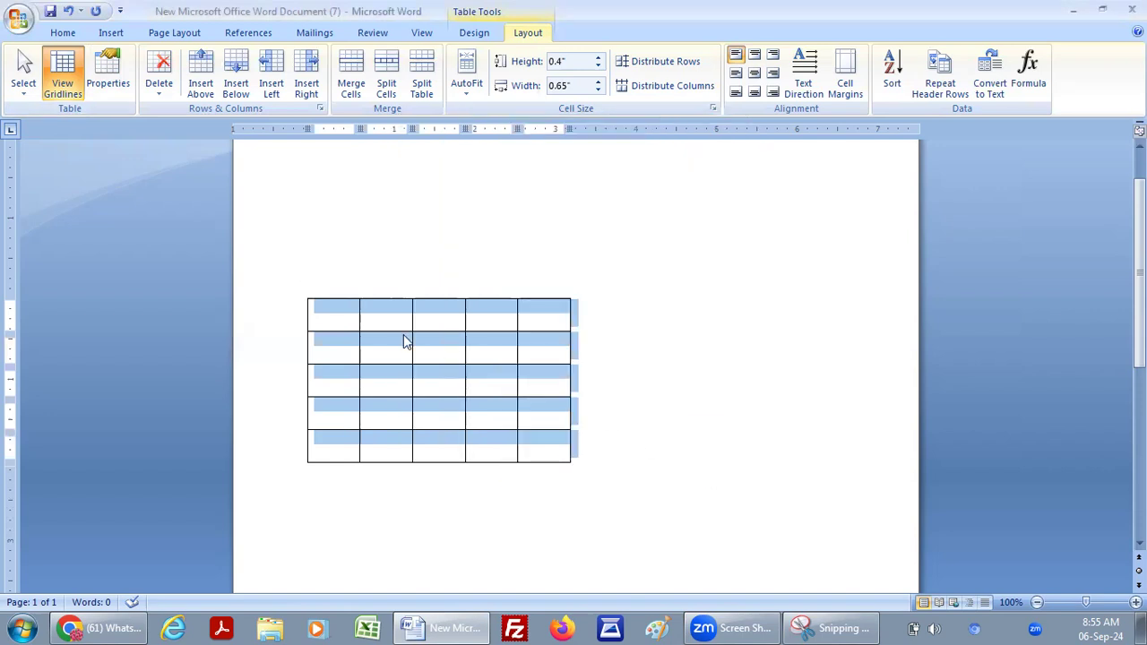
Set the preferred width of the second cell in the first row to 5.4 inches
click(388, 320)
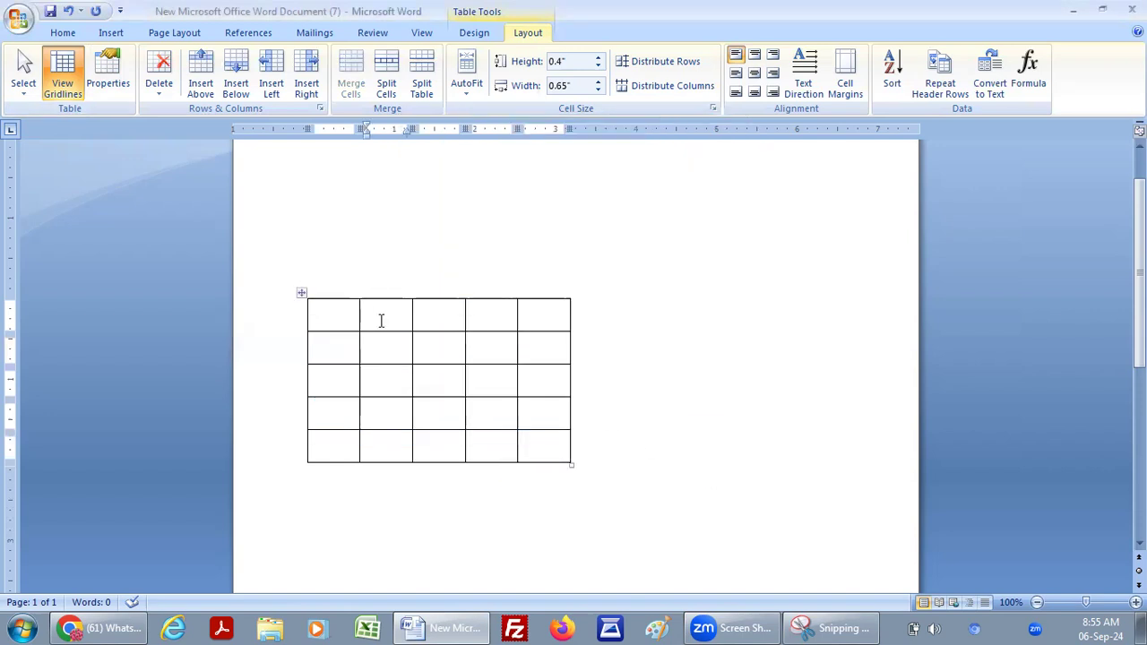
click(107, 75)
click(568, 187)
click(566, 187)
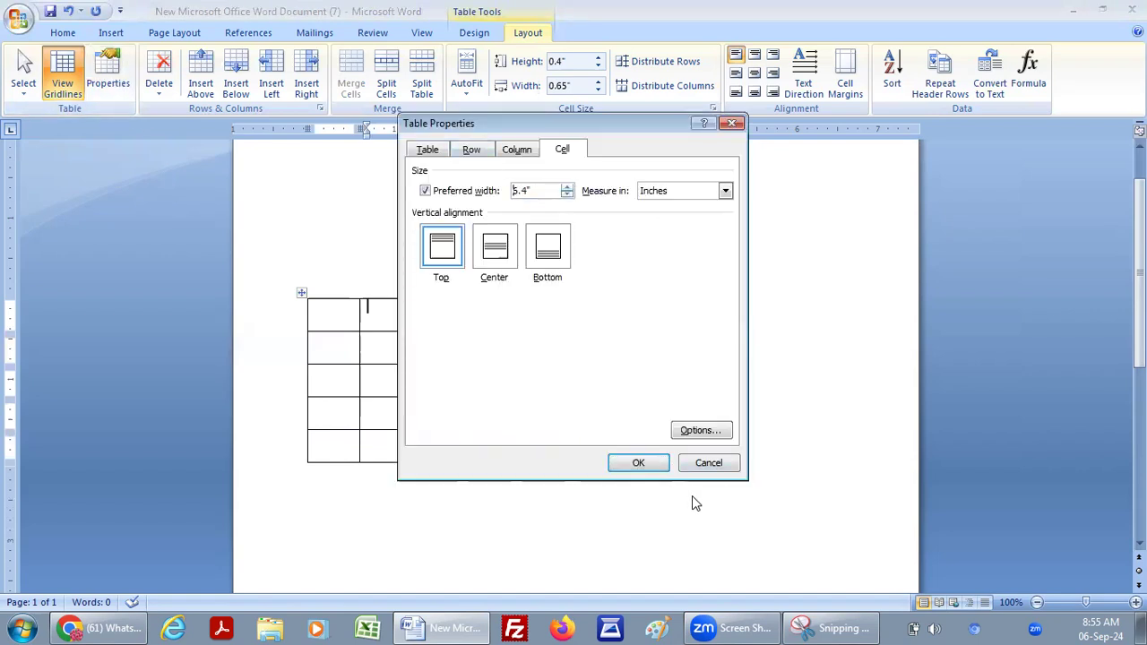
click(659, 462)
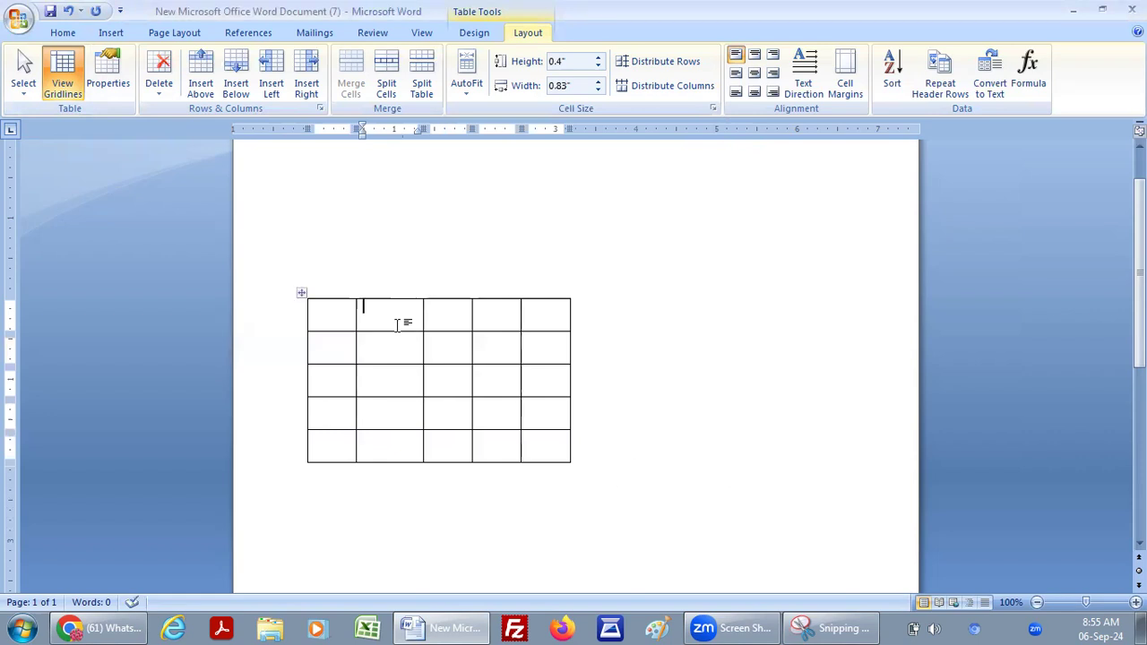
Increase the preferred width of the first row's second cell to 9.1 inches
click(108, 76)
click(568, 194)
click(567, 192)
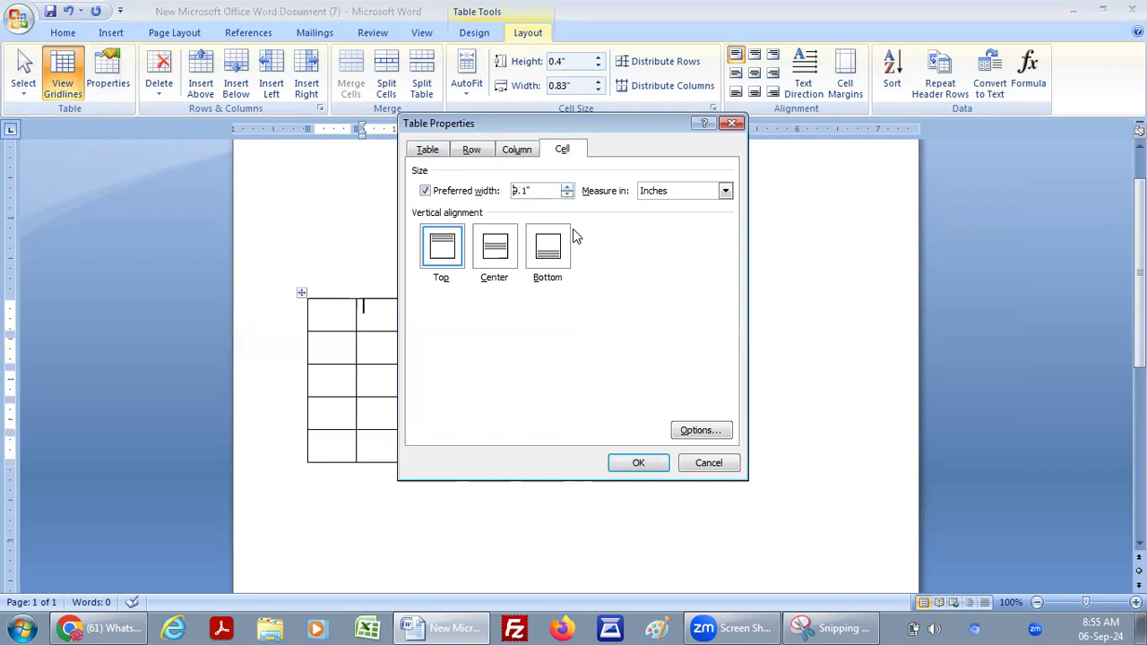
click(633, 463)
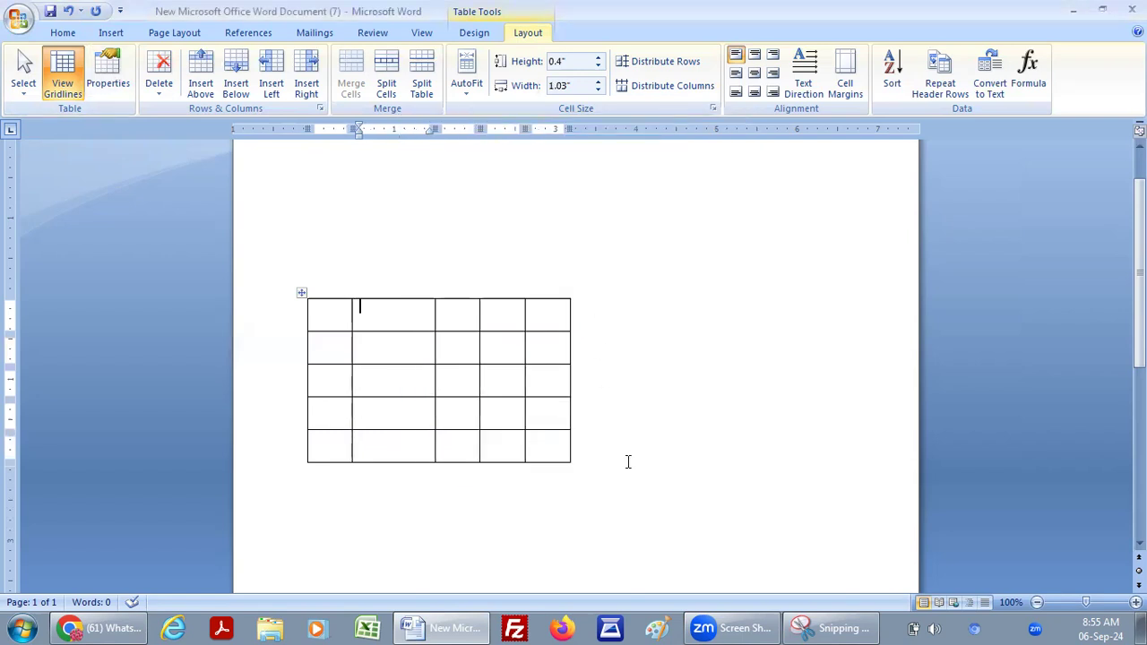
Set the preferred width of the whole table to 82 percent
click(124, 87)
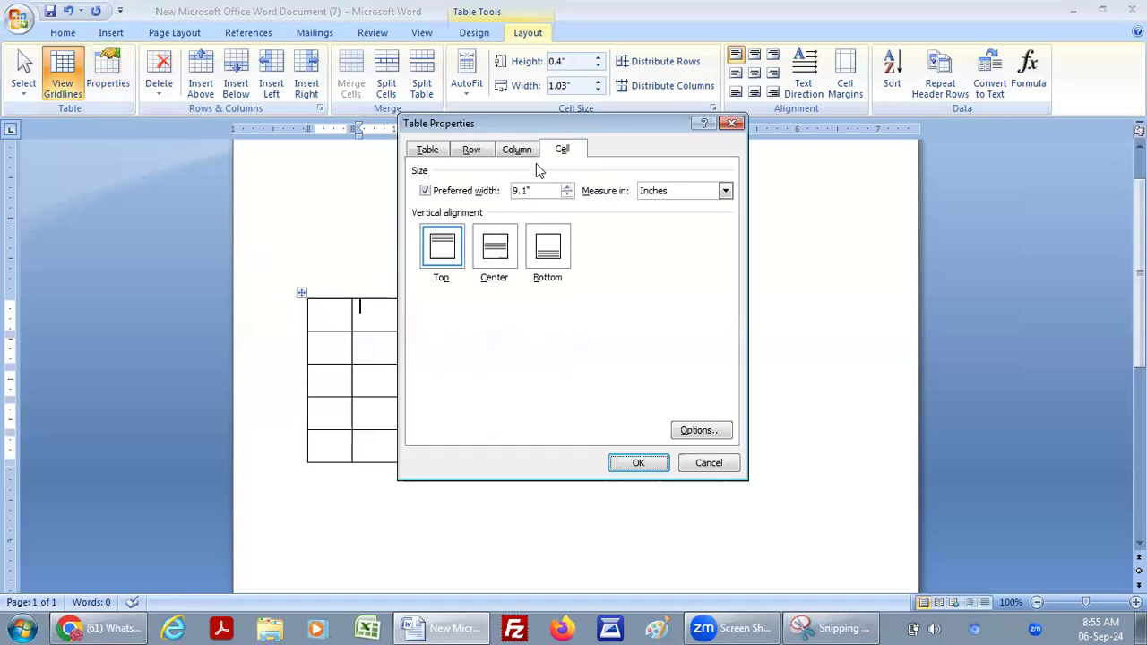
click(427, 150)
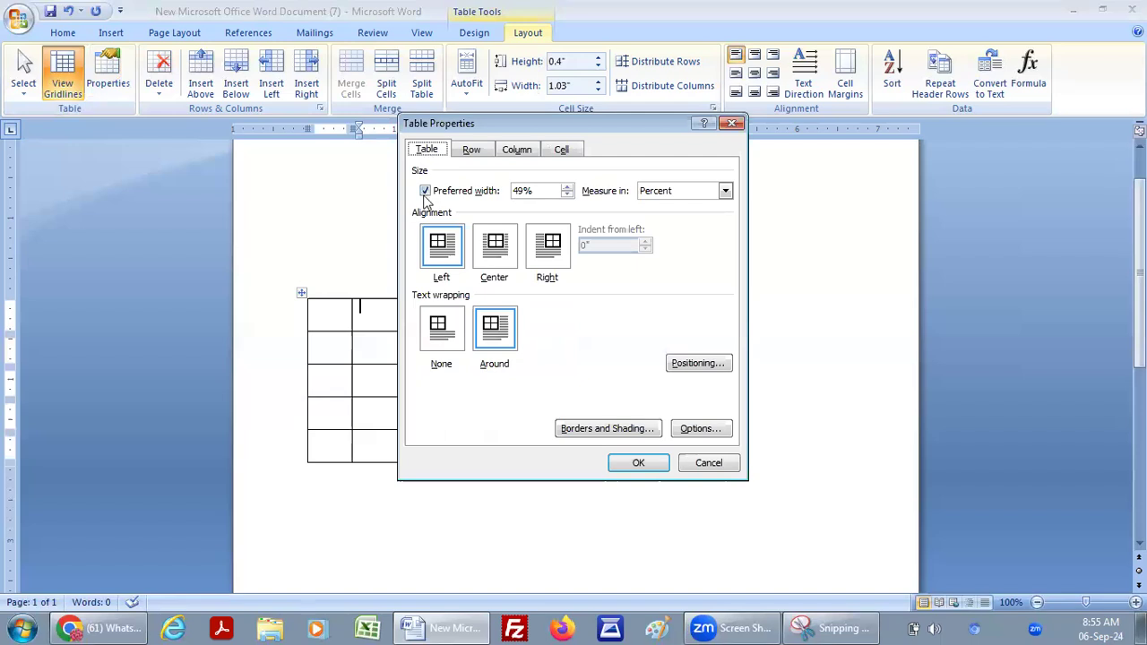
click(567, 187)
click(567, 187)
click(638, 462)
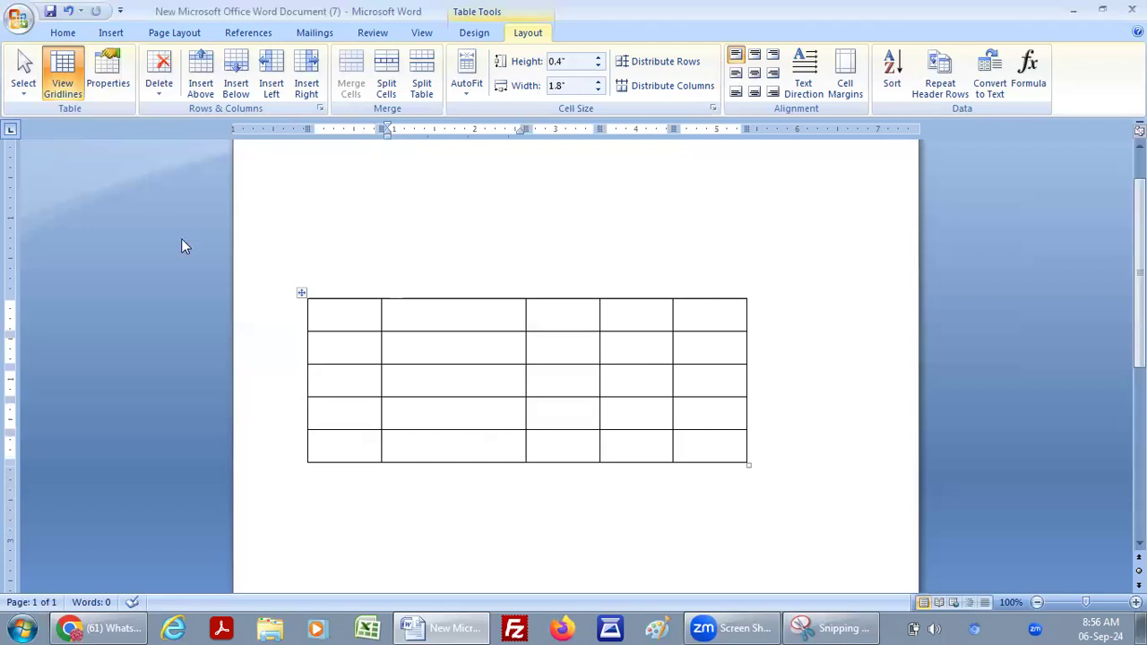
click(108, 77)
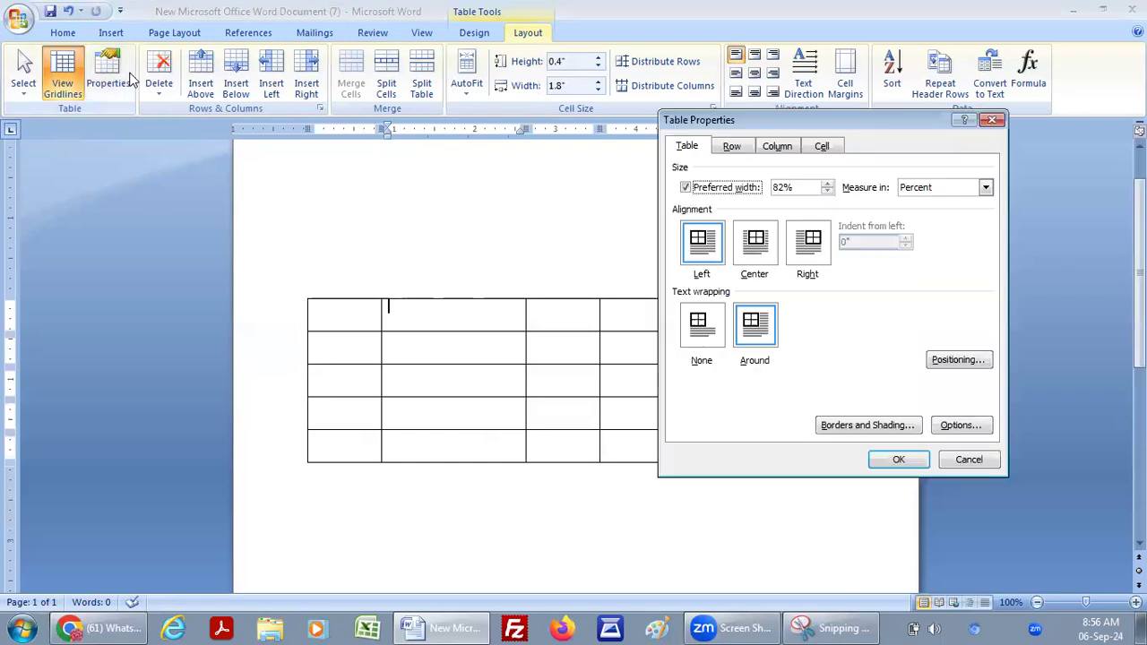
click(822, 147)
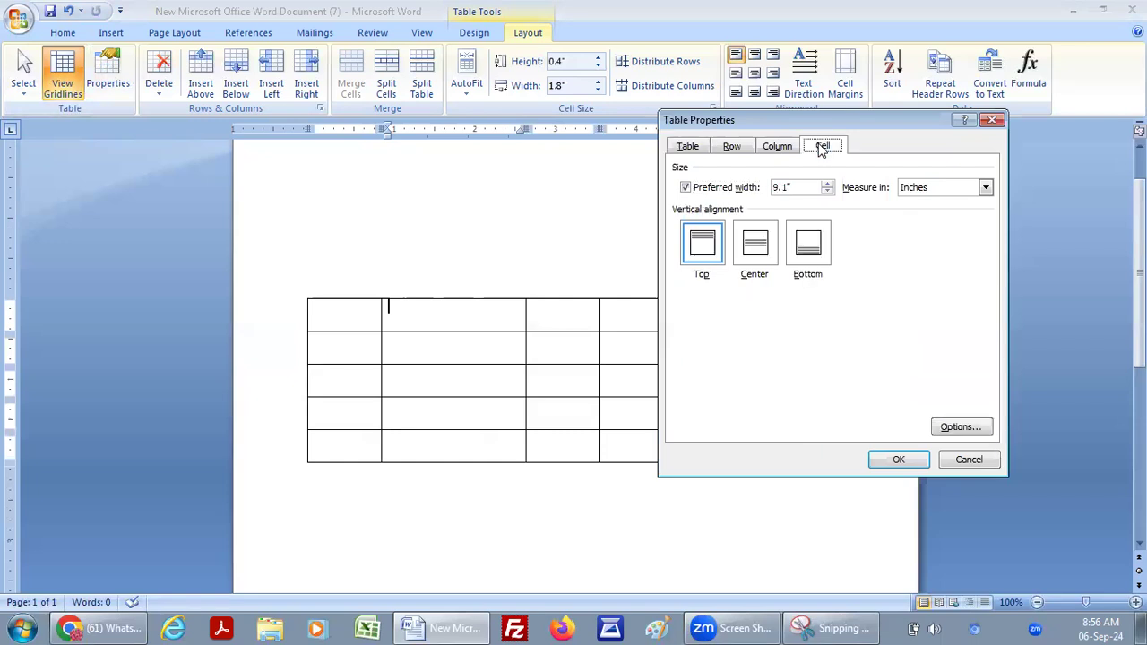
click(520, 336)
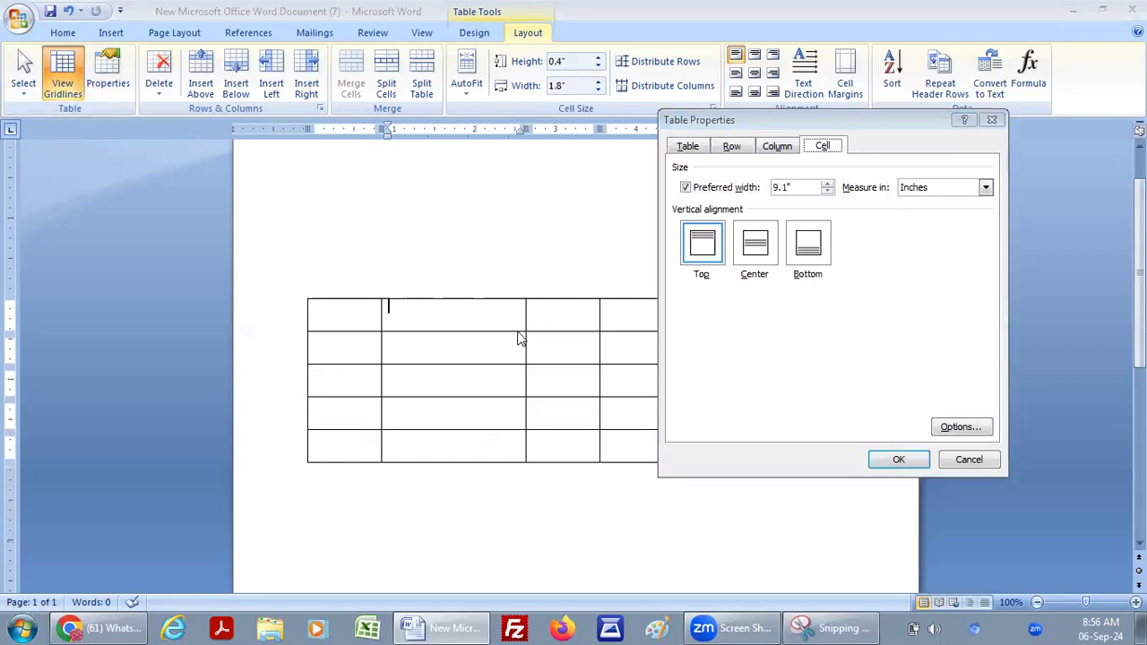
click(989, 463)
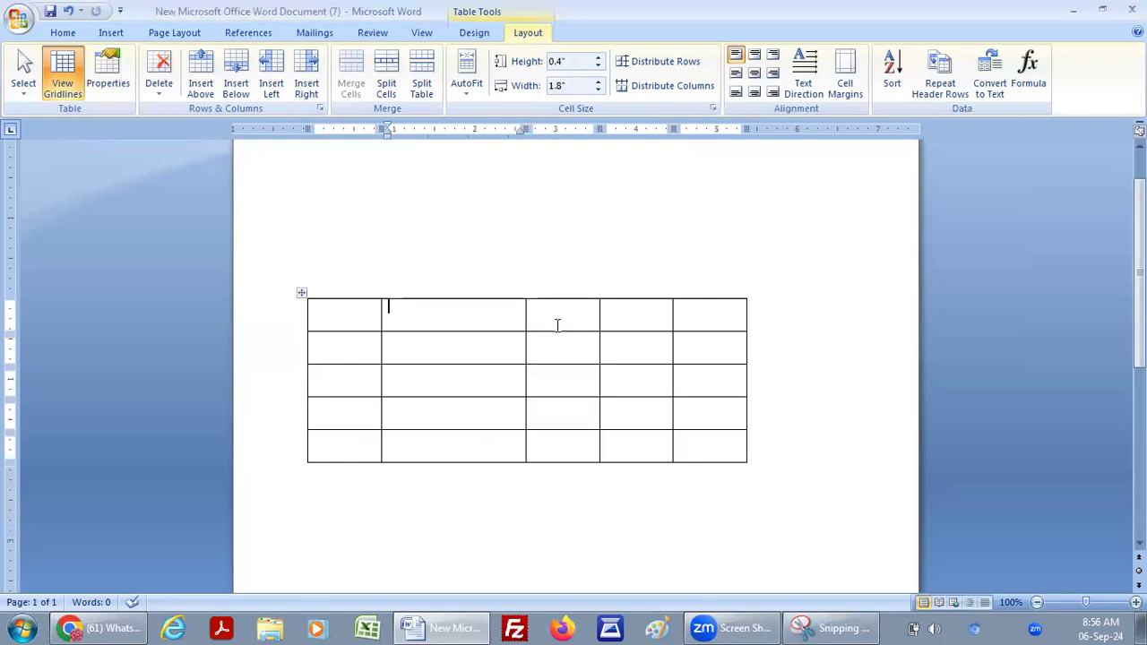
Increase the preferred width of the third cell in the first row, measured in inches
click(108, 76)
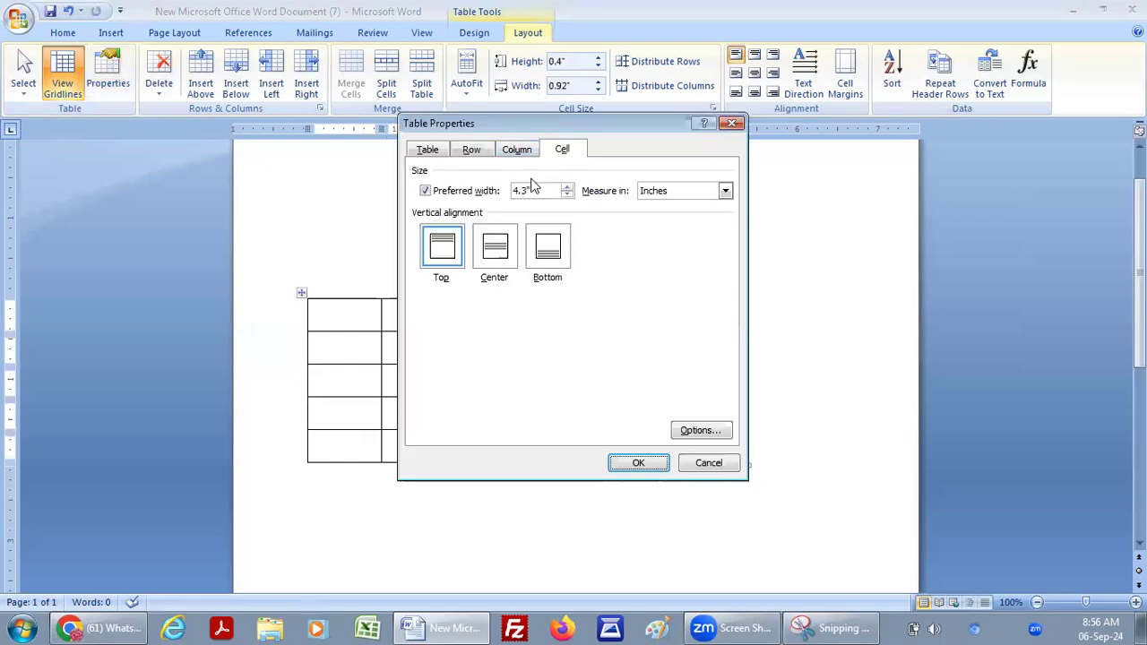
click(566, 188)
click(638, 463)
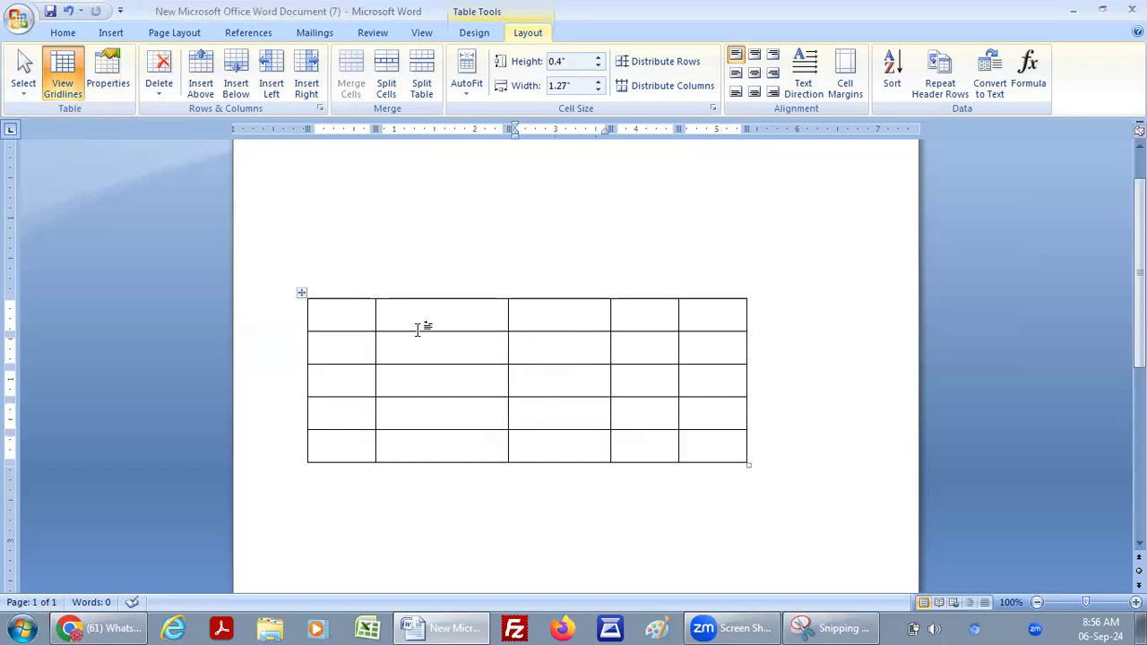
Add a few blank lines in the third cell of the first row to stretch the row, and delete them again
click(531, 316)
key(Return)
key(Return)
key(Return)
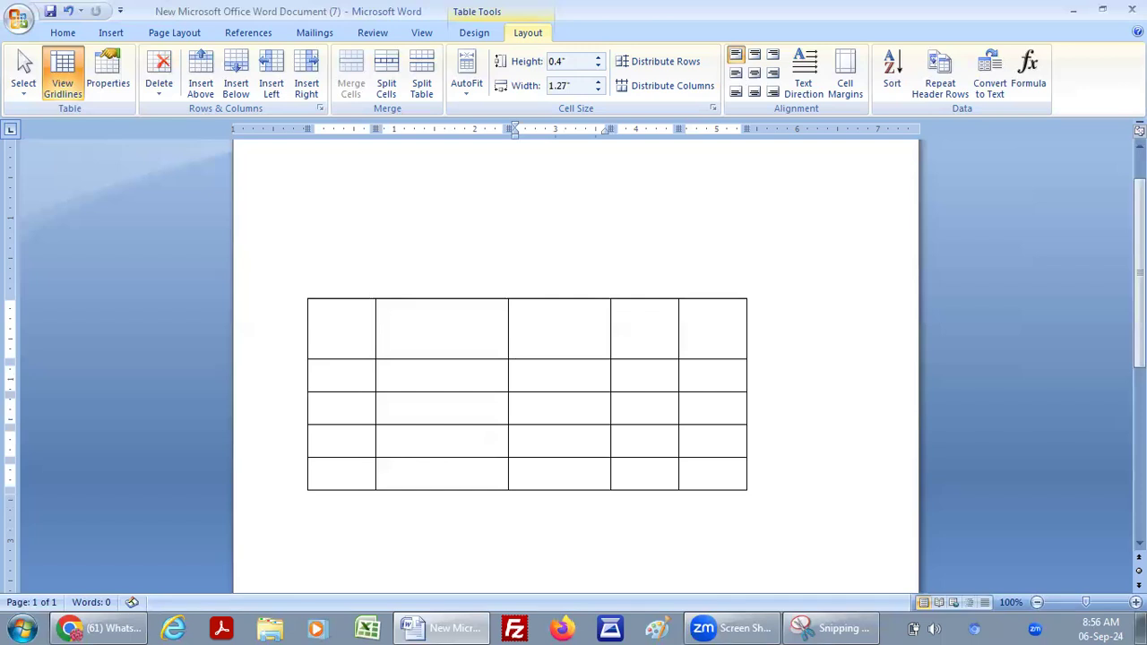
click(560, 314)
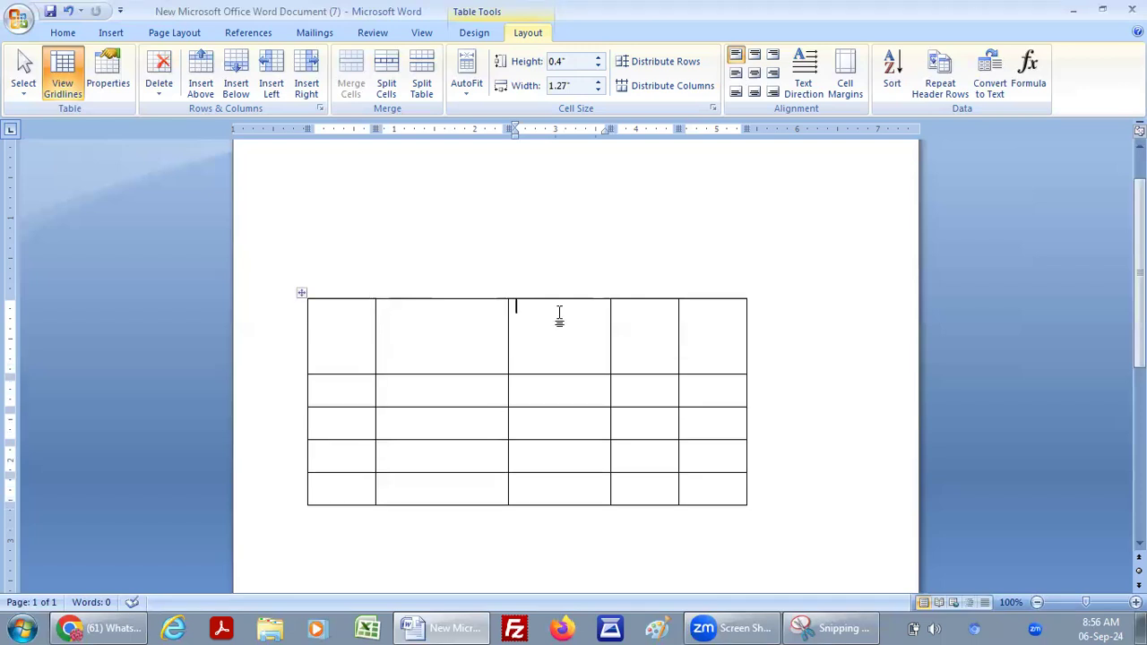
key(Delete)
key(Delete)
key(Delete)
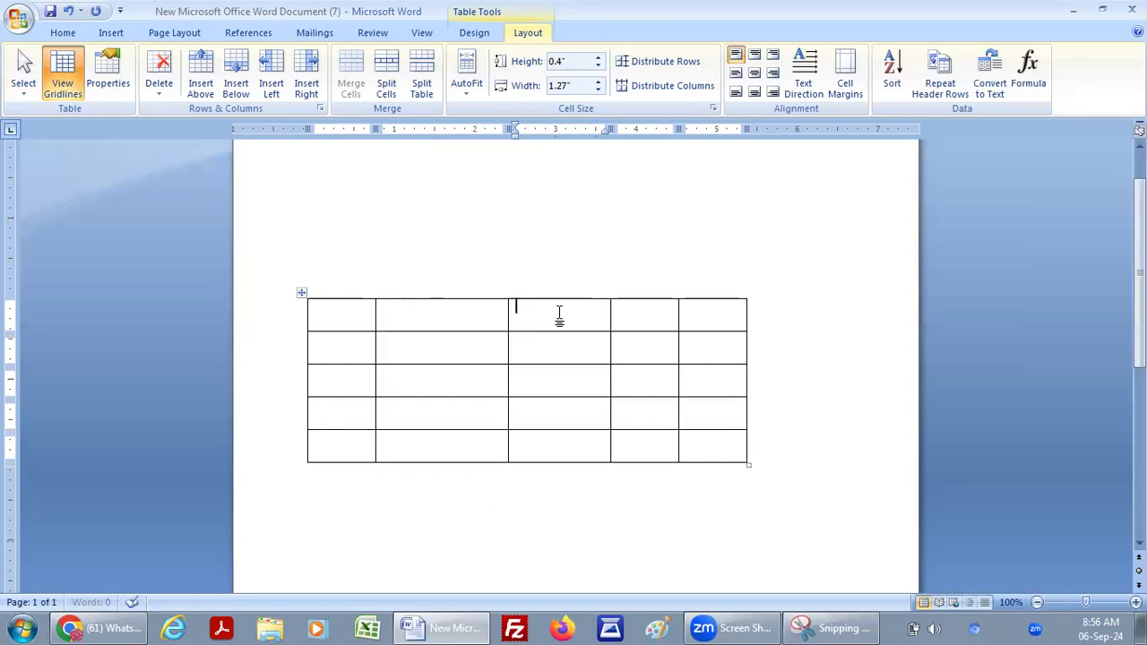
Repeat the row stretching with at least five blank lines in the first row's third cell, and remove the extra lines
key(Return)
key(Return)
key(Return)
key(Return)
key(Return)
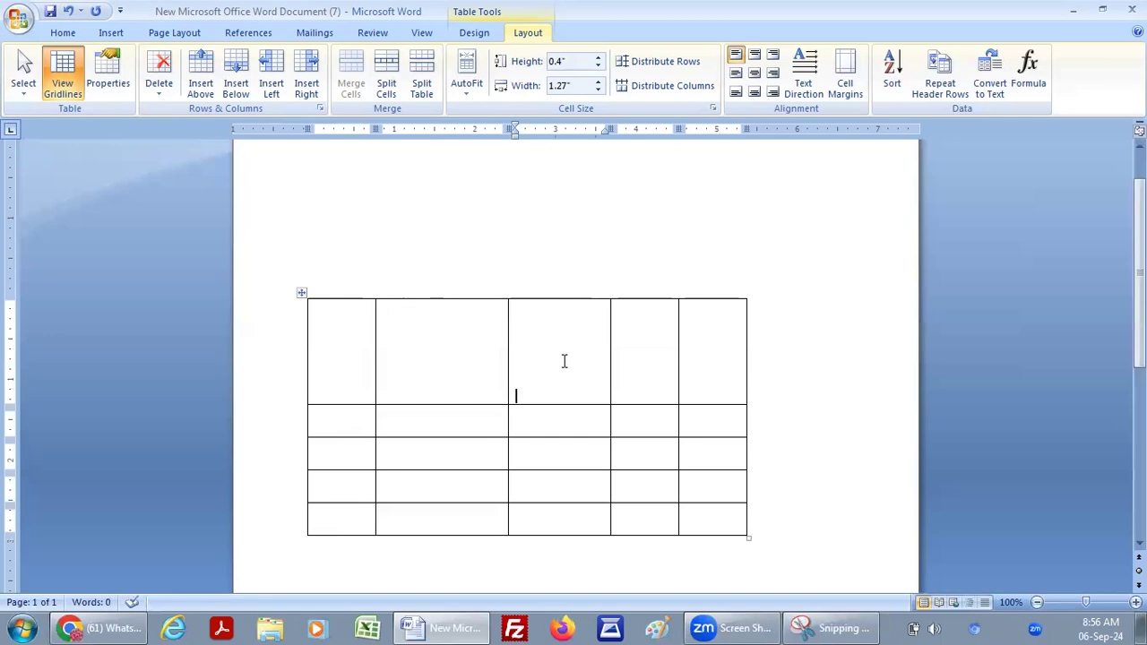
key(Delete)
key(Delete)
key(Delete)
key(Delete)
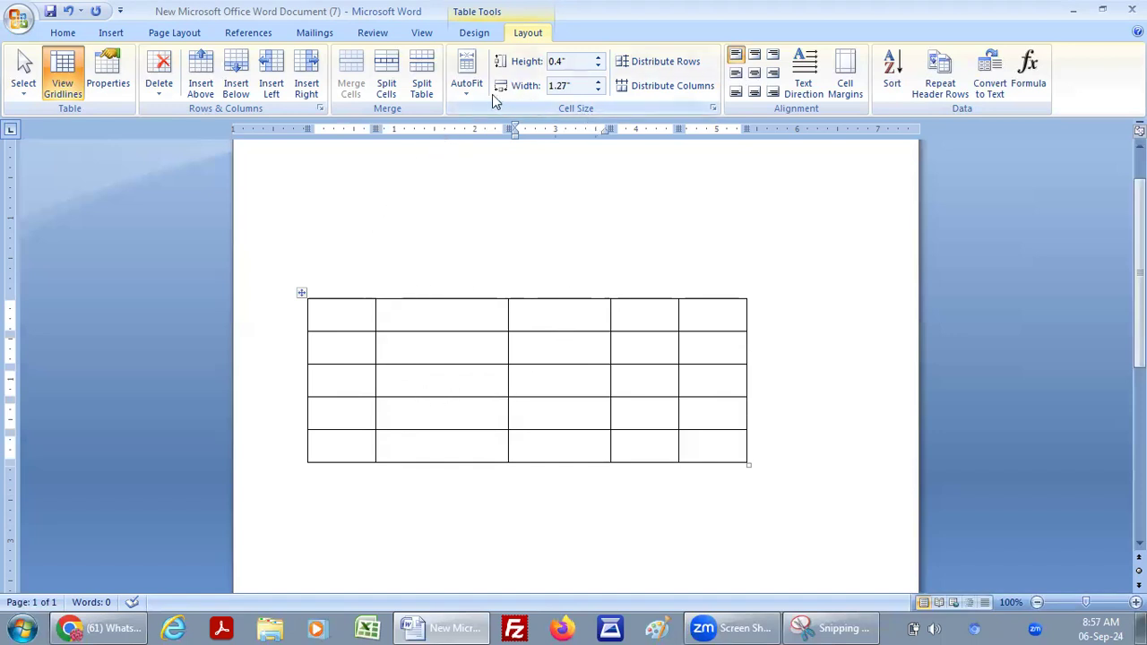
Enter the heading Address in the first cell of the table
click(465, 82)
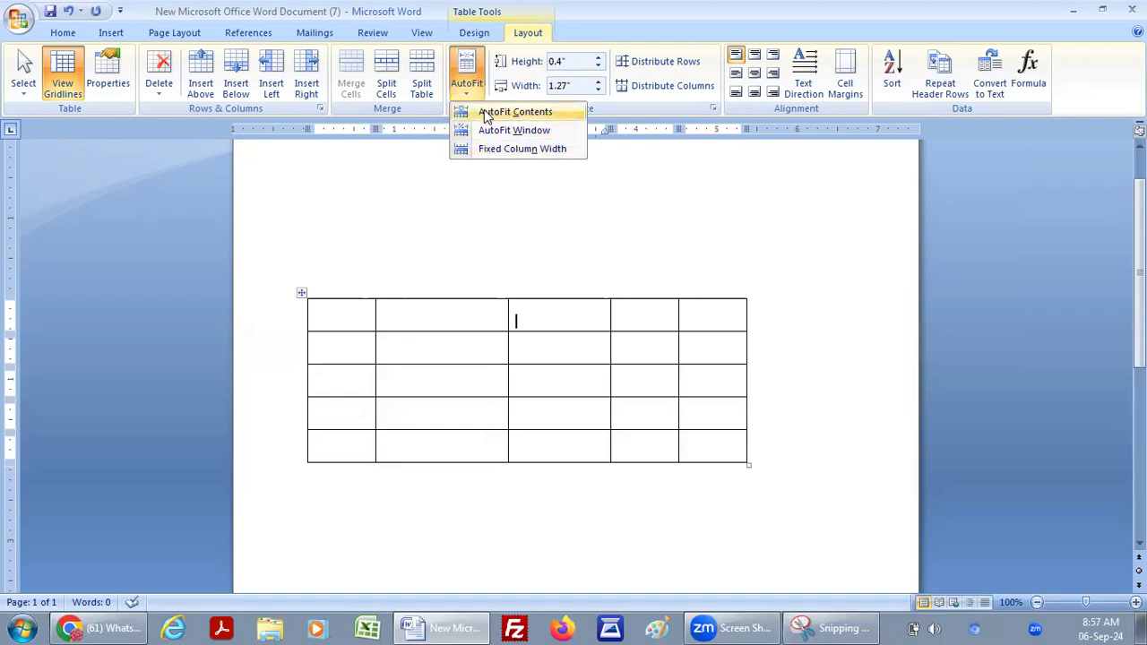
click(336, 318)
click(337, 312)
text(Address)
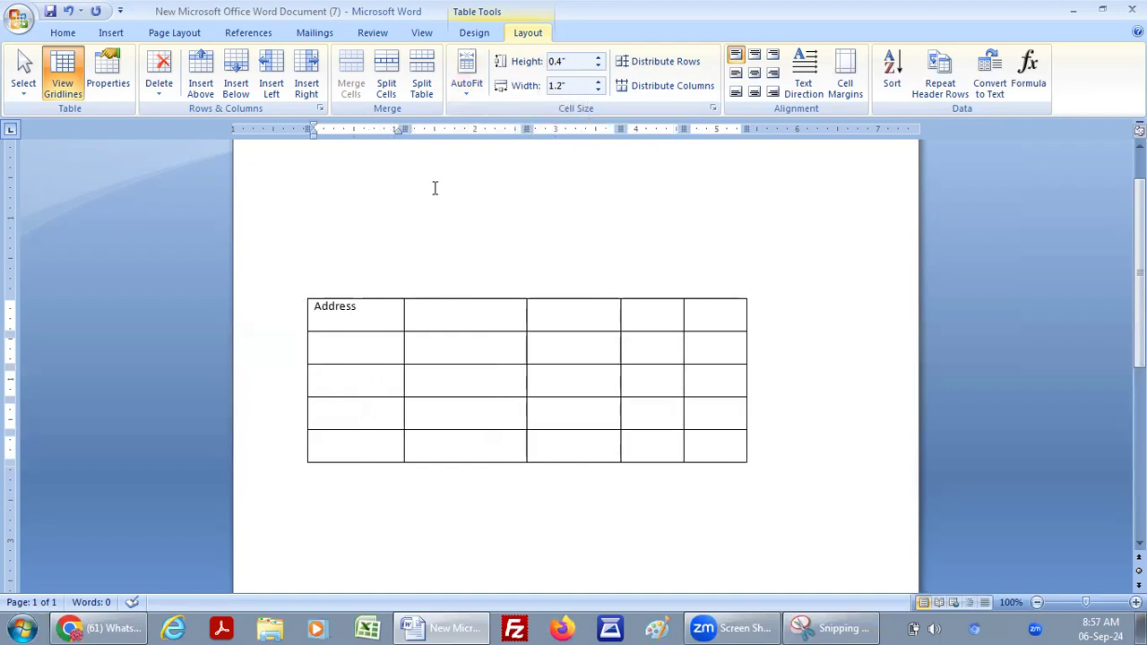
Apply AutoFit Contents so the table's columns fit their text
click(464, 94)
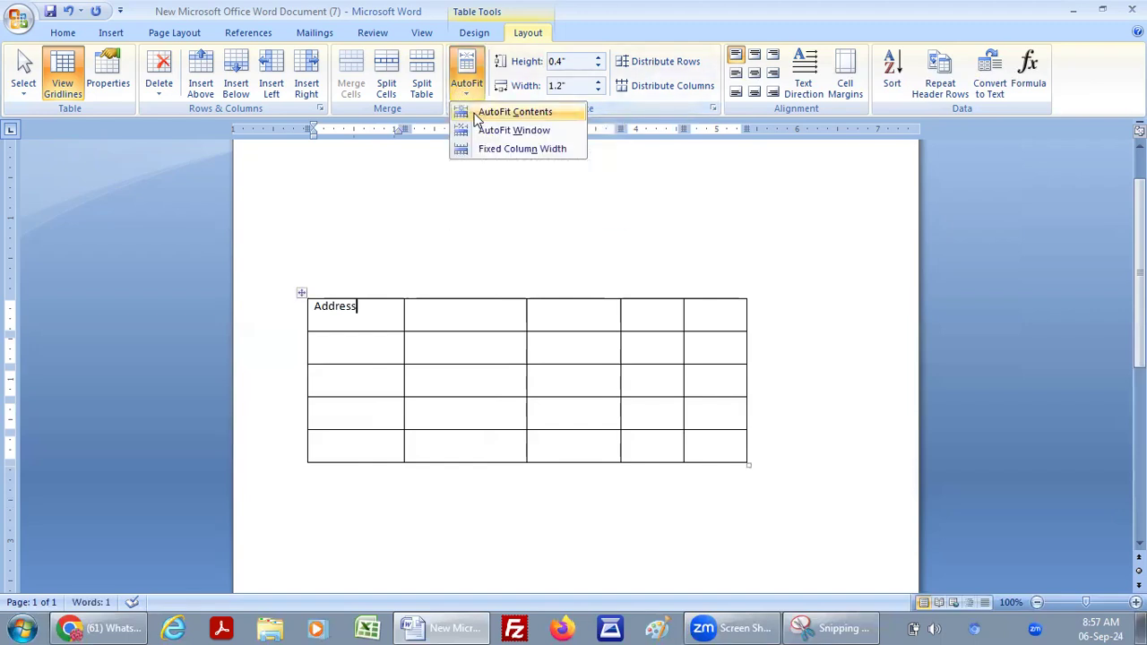
click(476, 113)
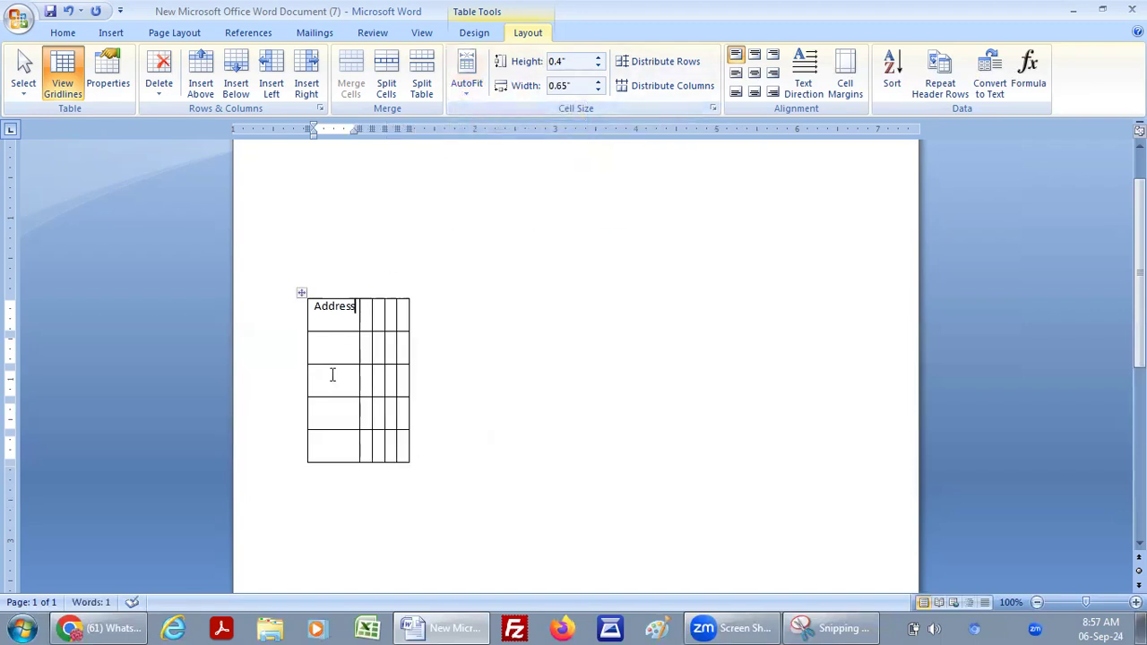
click(466, 89)
click(485, 112)
Enter the headings Name and Marks Obtained in the second and third cells of the first row
click(362, 319)
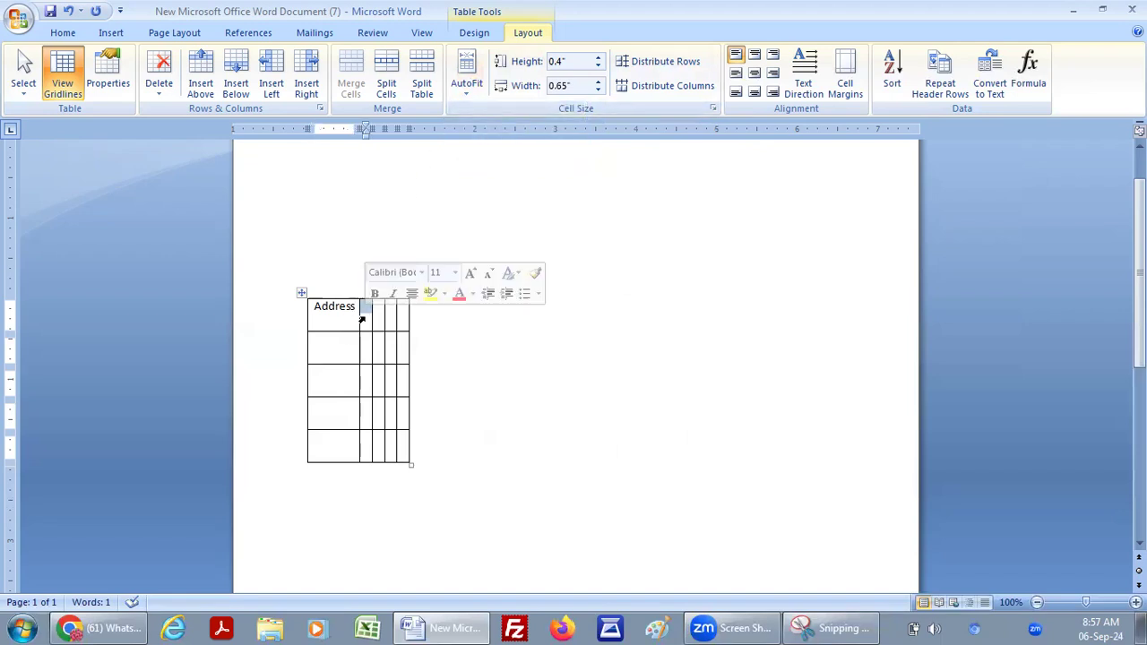
click(378, 312)
click(329, 308)
click(353, 312)
key(Tab)
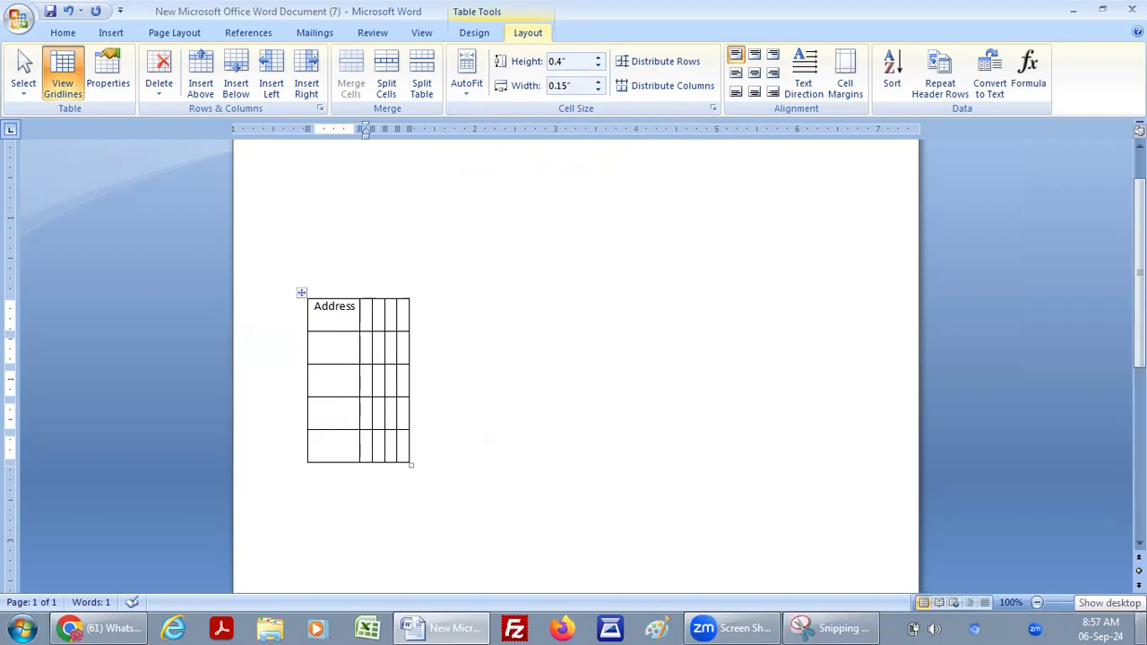
text(Name)
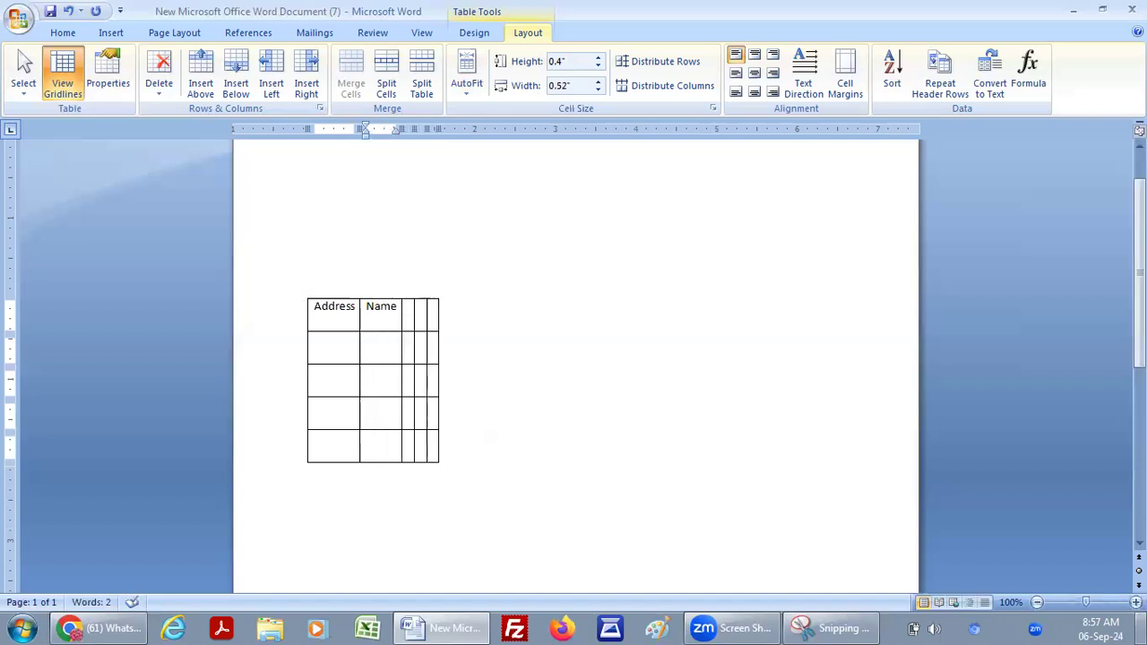
key(Tab)
text(Marks Obtained)
key(Tab)
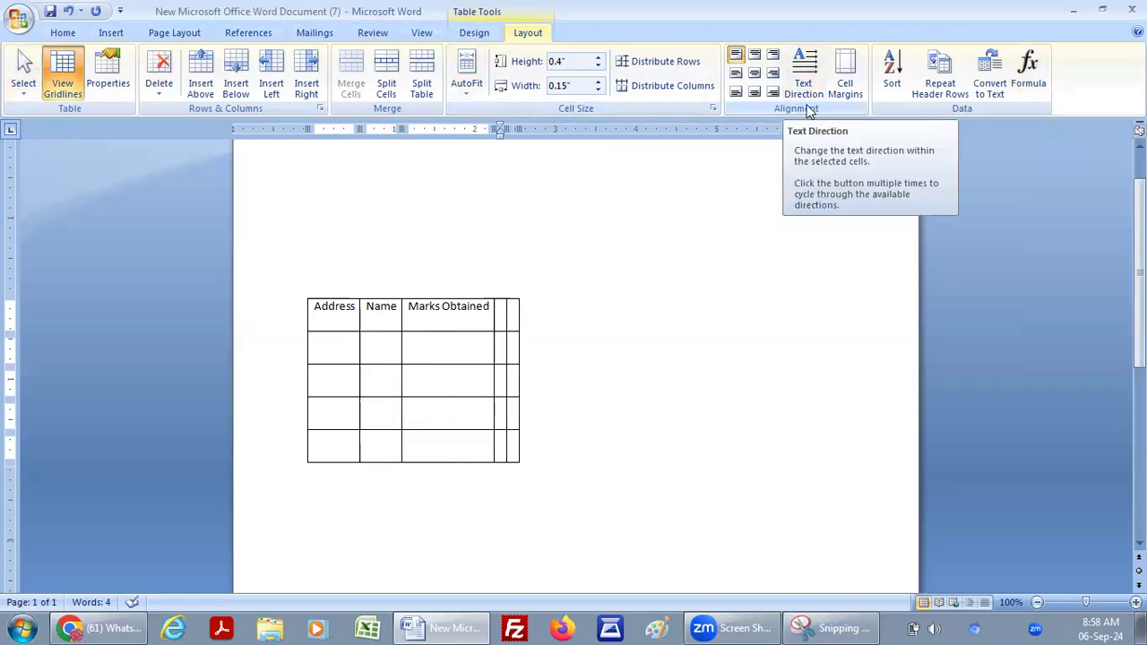
Review the table, row, column and cell settings in Table Properties, including the Center, Bottom and Top vertical alignments, without applying changes
click(106, 79)
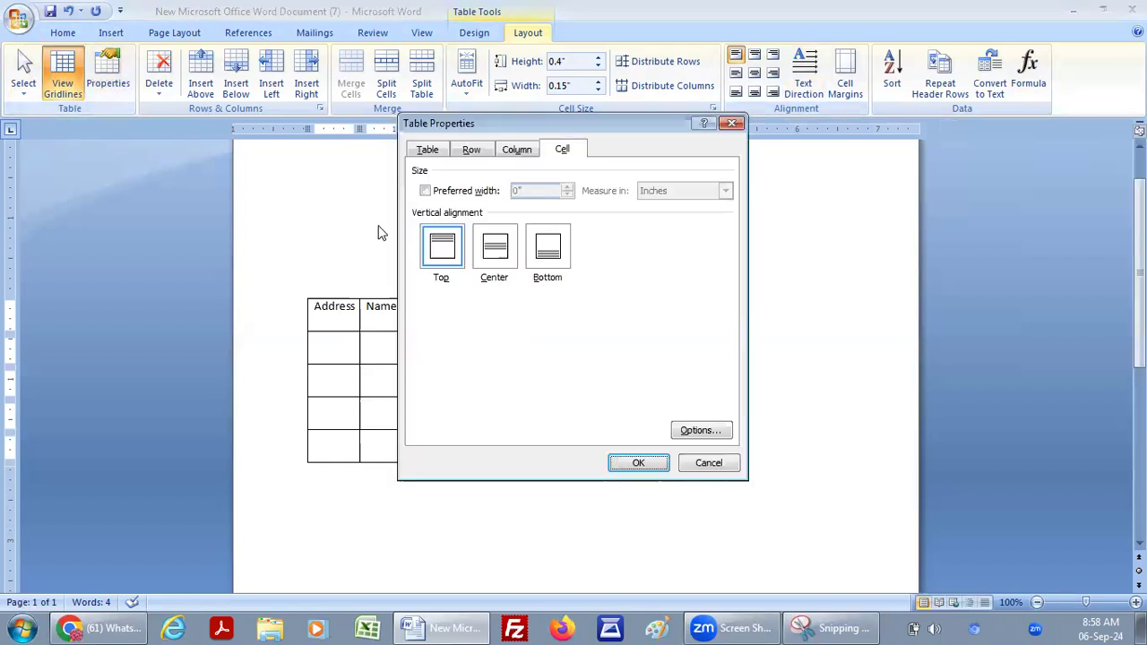
click(435, 151)
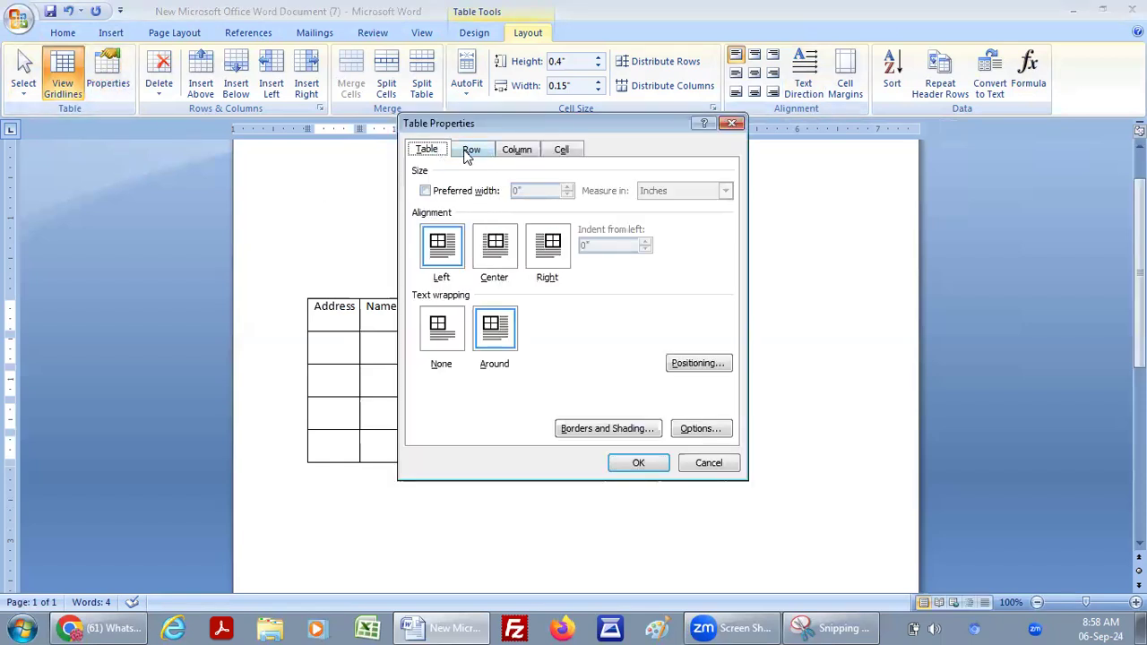
click(469, 152)
click(506, 152)
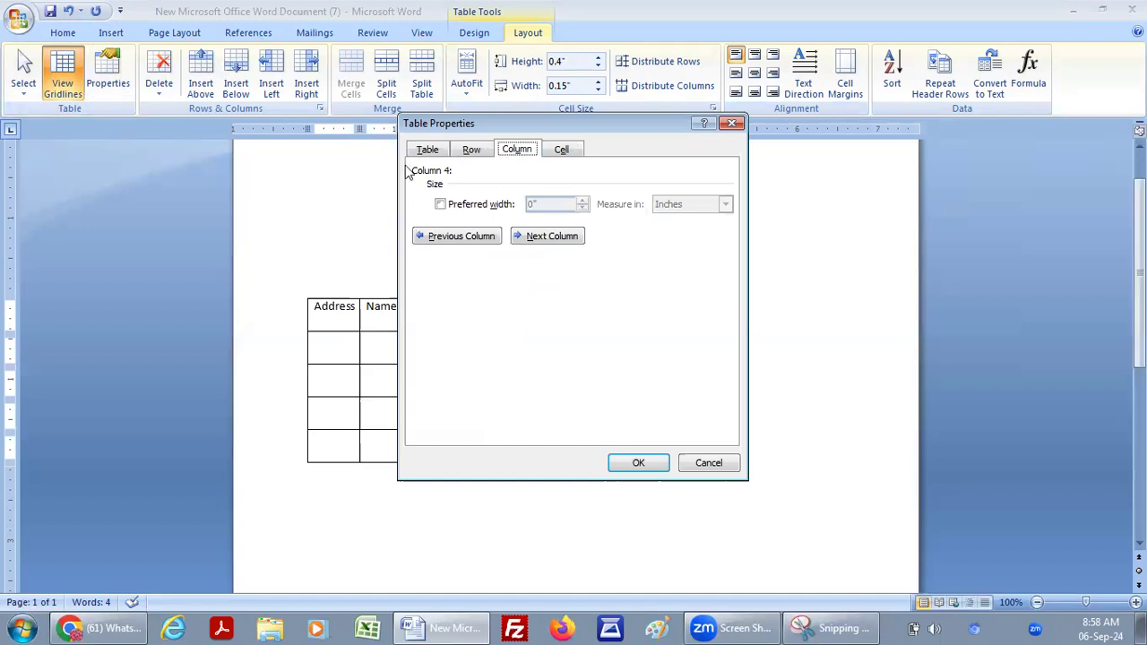
click(561, 153)
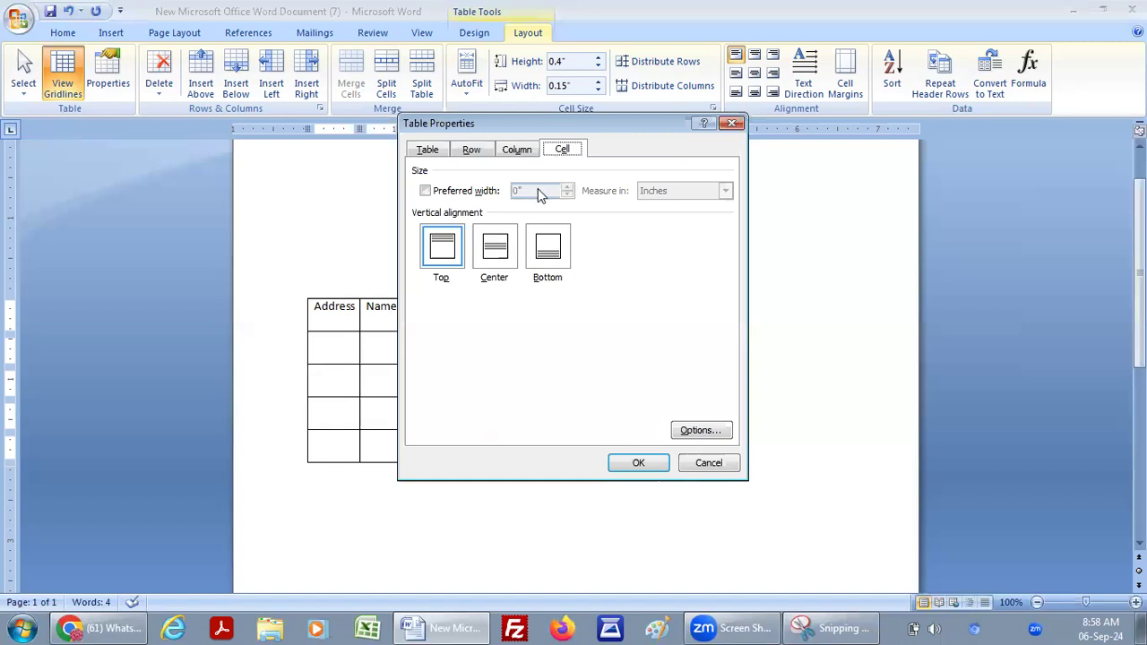
click(495, 249)
click(551, 251)
click(446, 259)
click(688, 464)
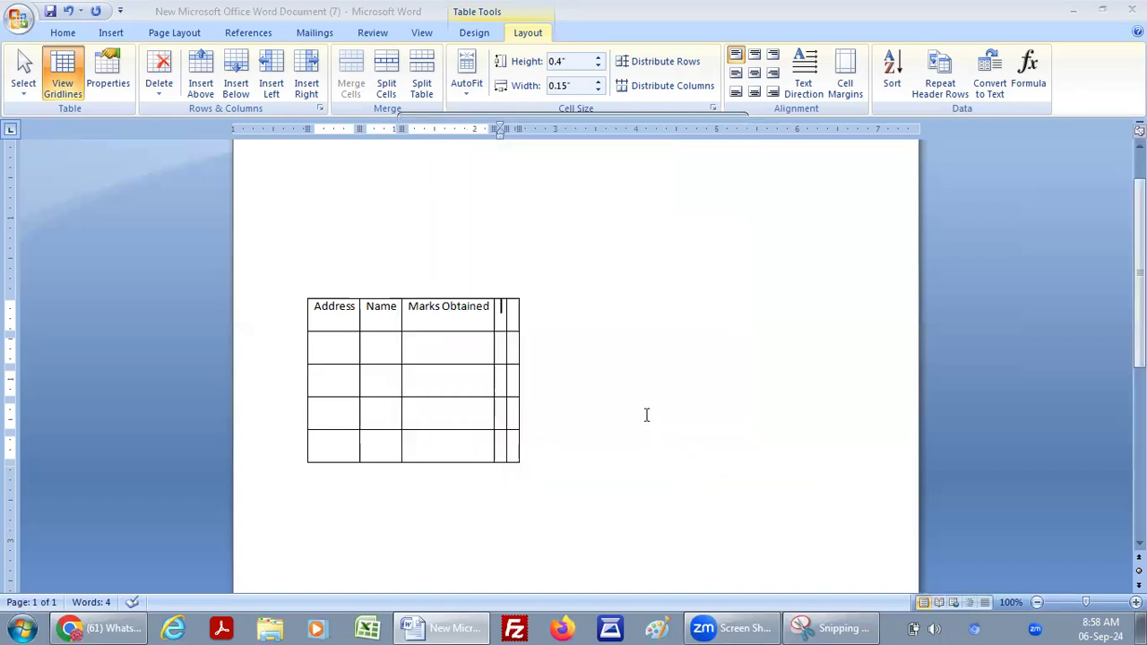
Set the Marks Obtained cell's vertical alignment to Center in Table Properties and add an empty line below its text
click(401, 306)
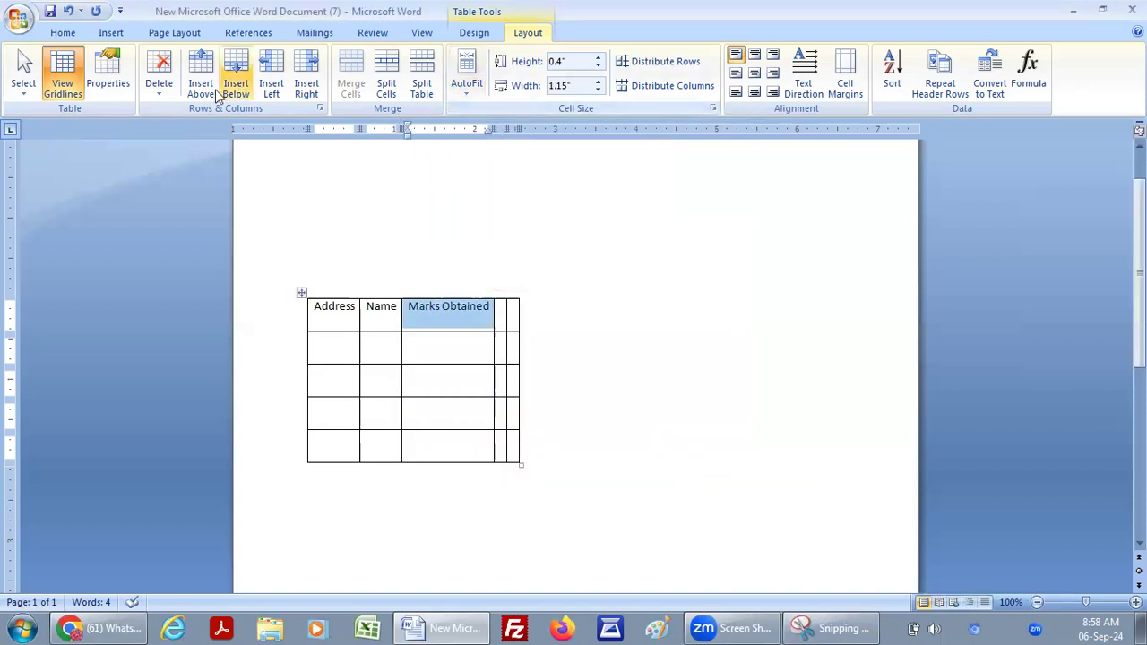
click(108, 77)
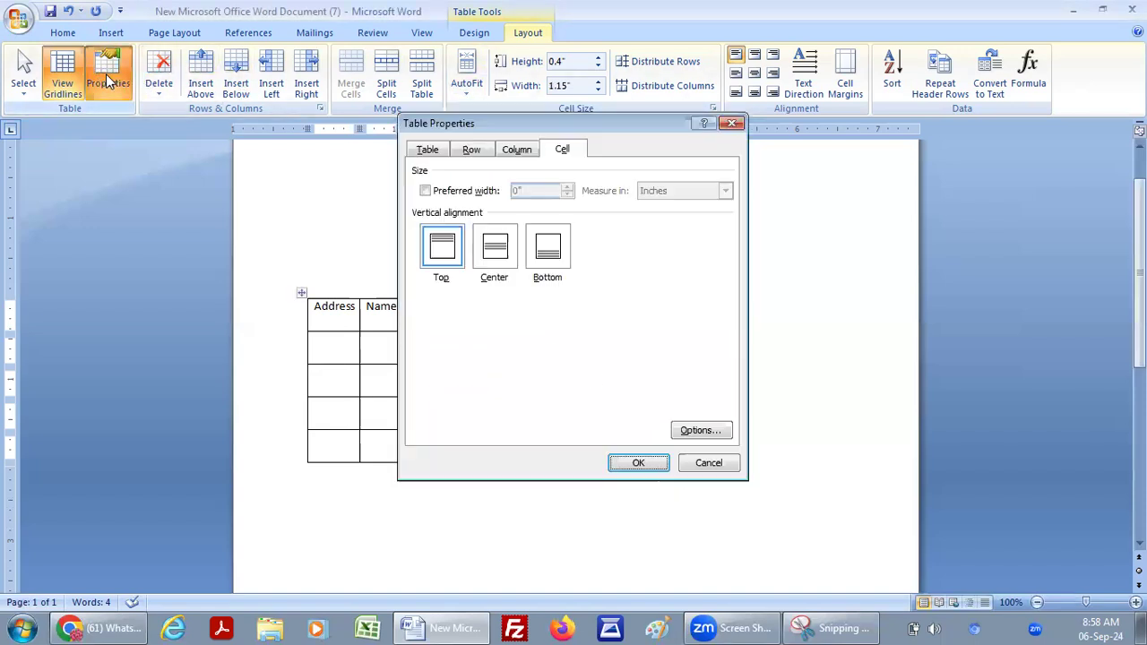
click(497, 251)
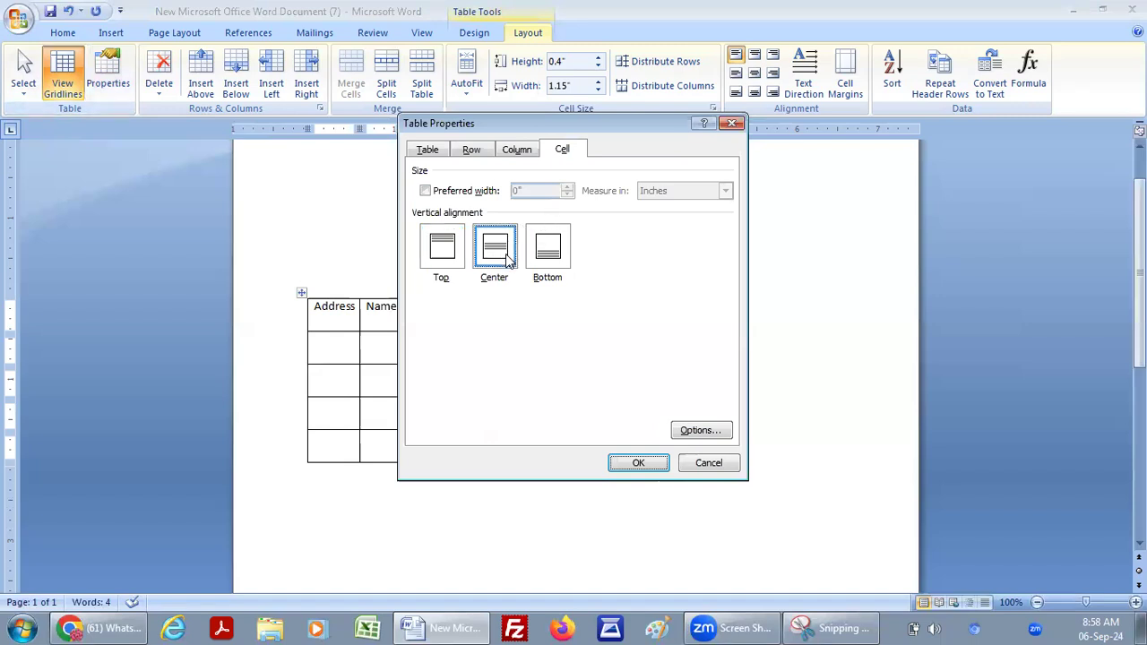
click(620, 466)
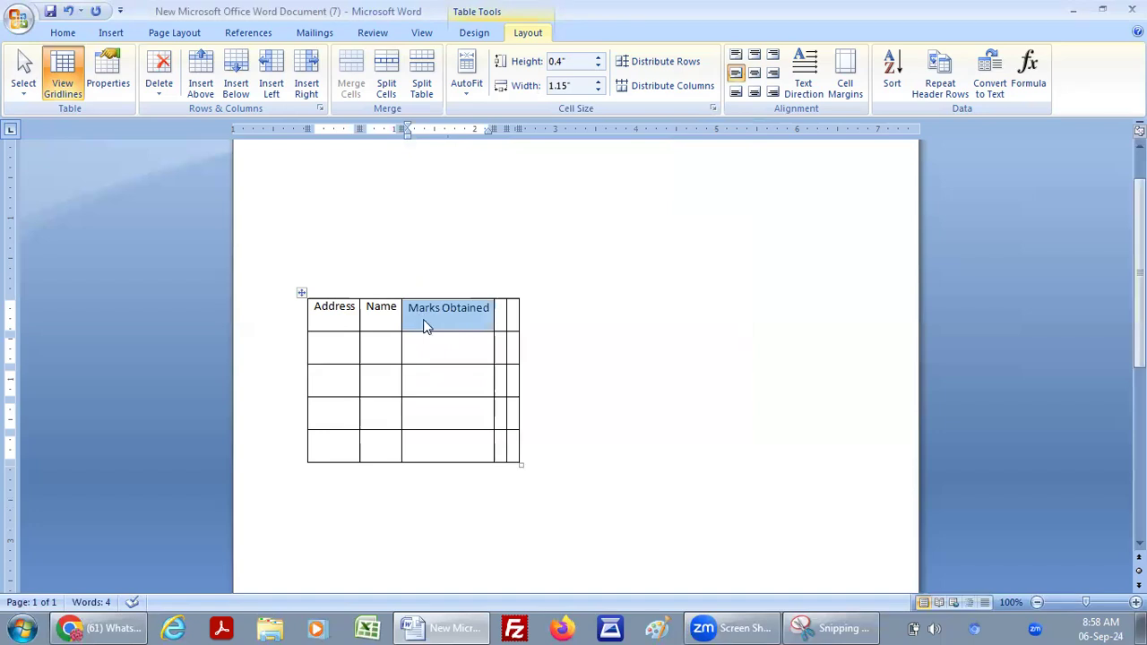
click(491, 308)
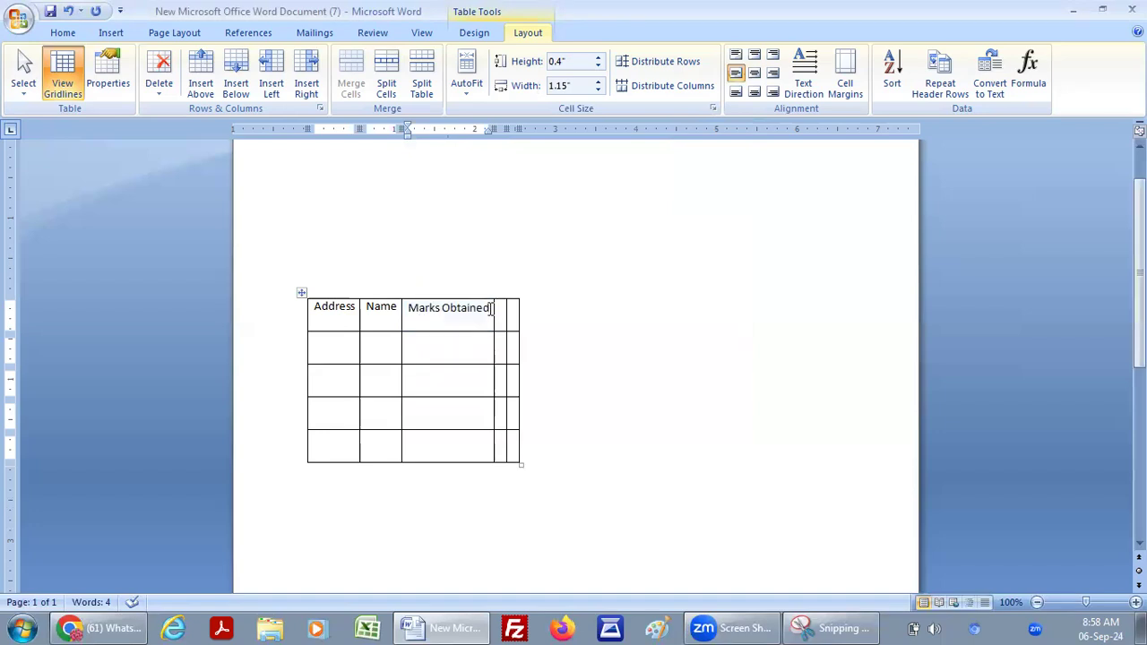
key(Return)
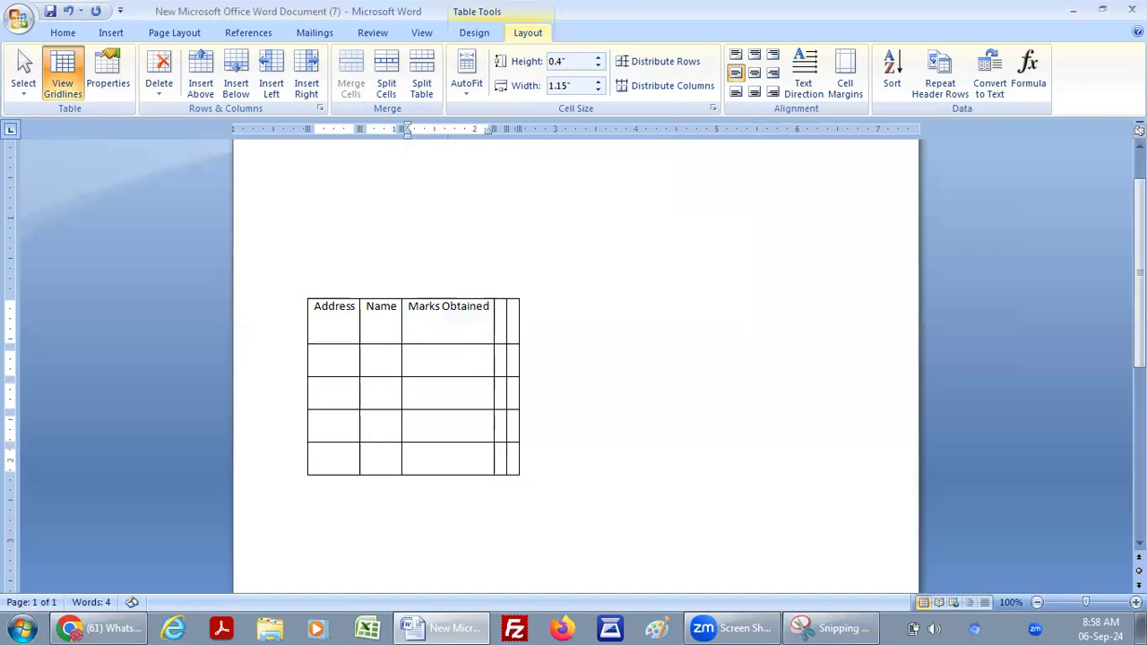
Review the cell, table, row and column settings for the Marks Obtained cell in Table Properties, without applying changes
click(402, 313)
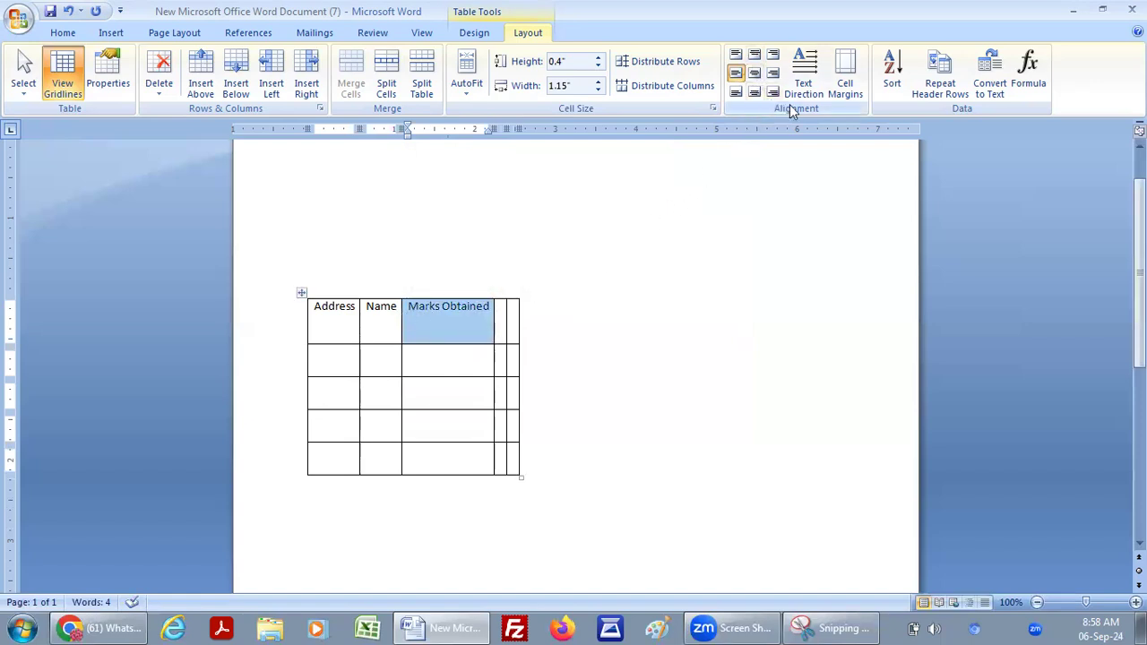
click(107, 79)
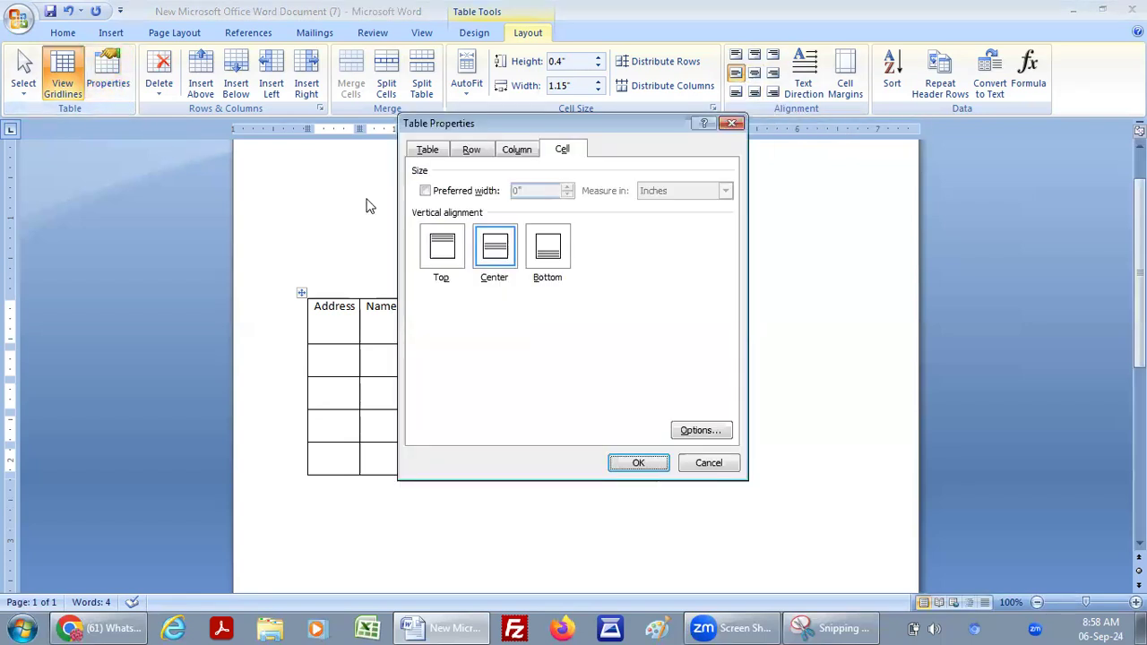
click(430, 151)
click(472, 152)
click(515, 154)
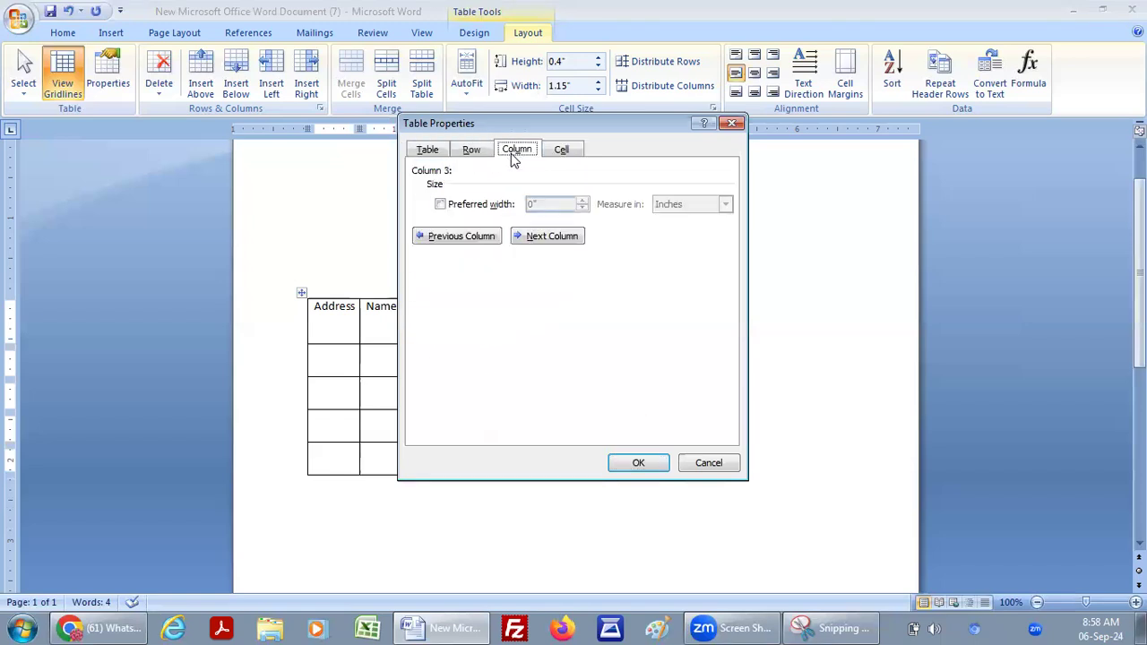
click(707, 465)
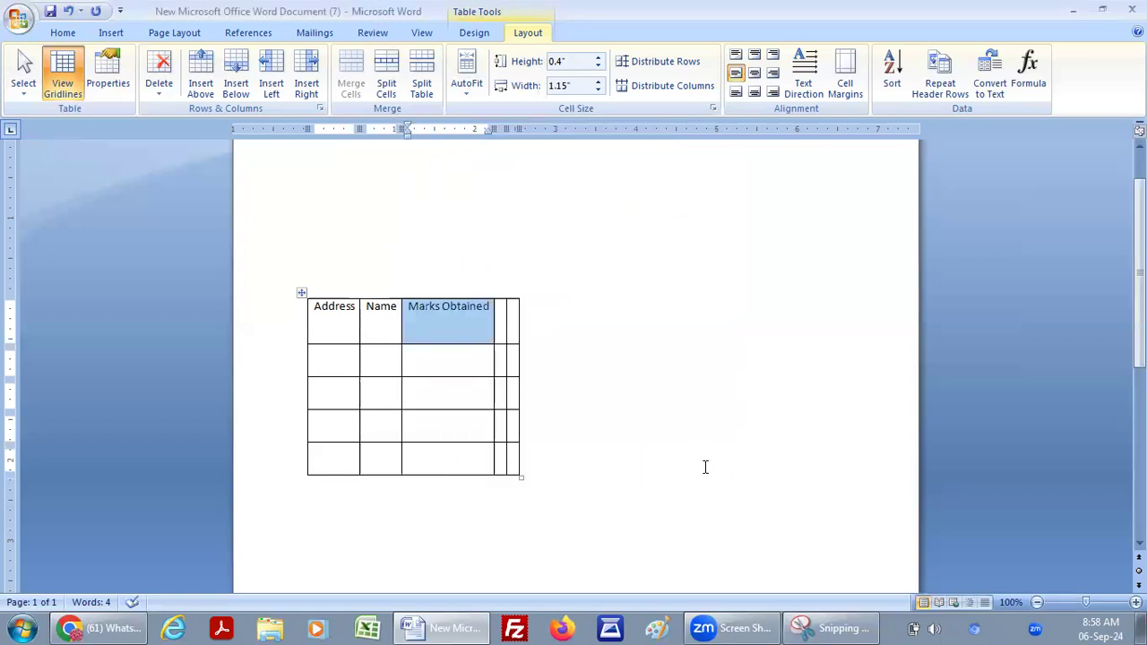